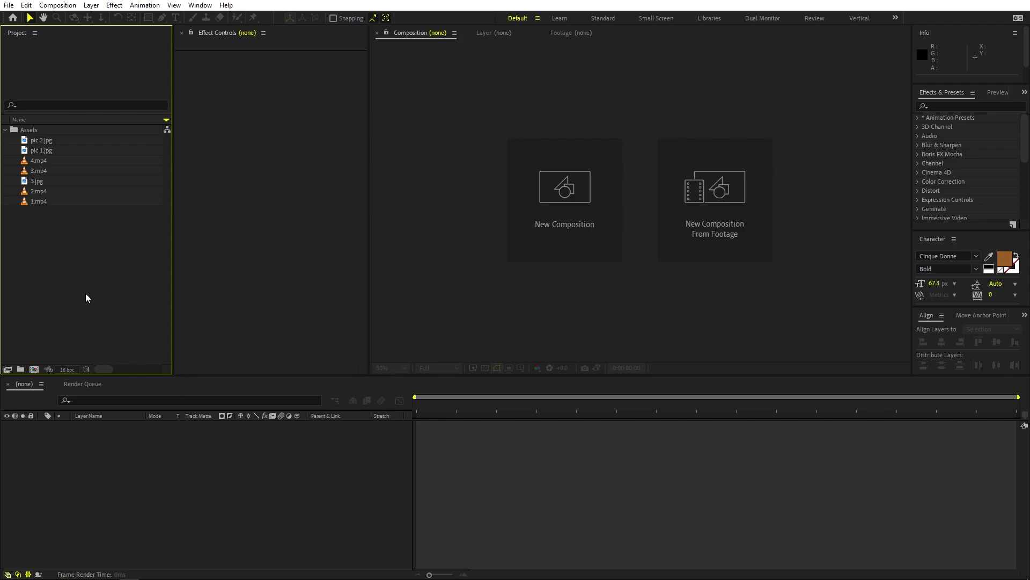
- Preview the pic 2.jpg, pic 1.jpg, 3.jpg, 4.mp4 and 2.mp4 assets, scrubbing through 2.mp4 to 0:00:12:04
left_click(31, 162)
double_click(51, 139)
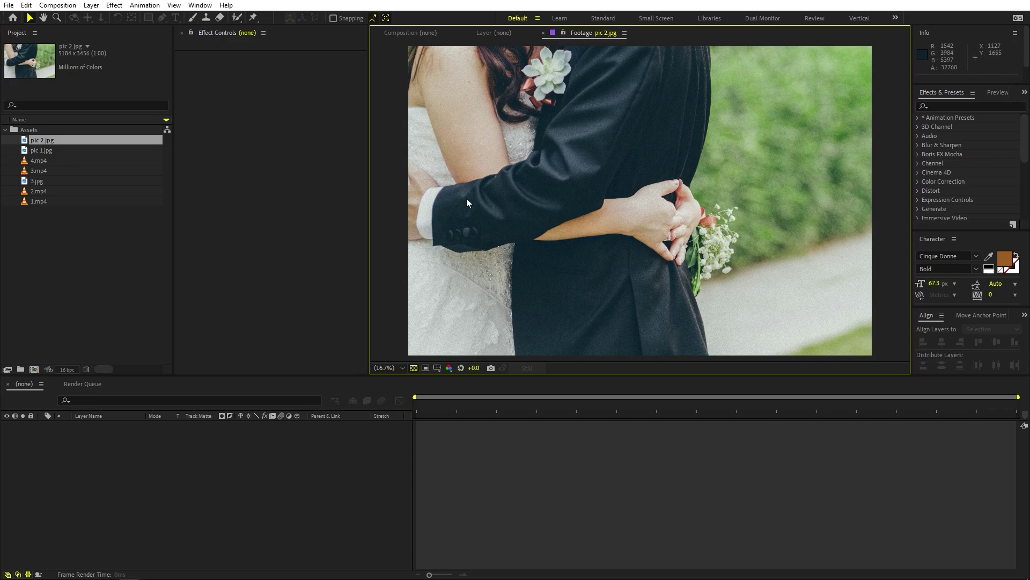
double_click(43, 148)
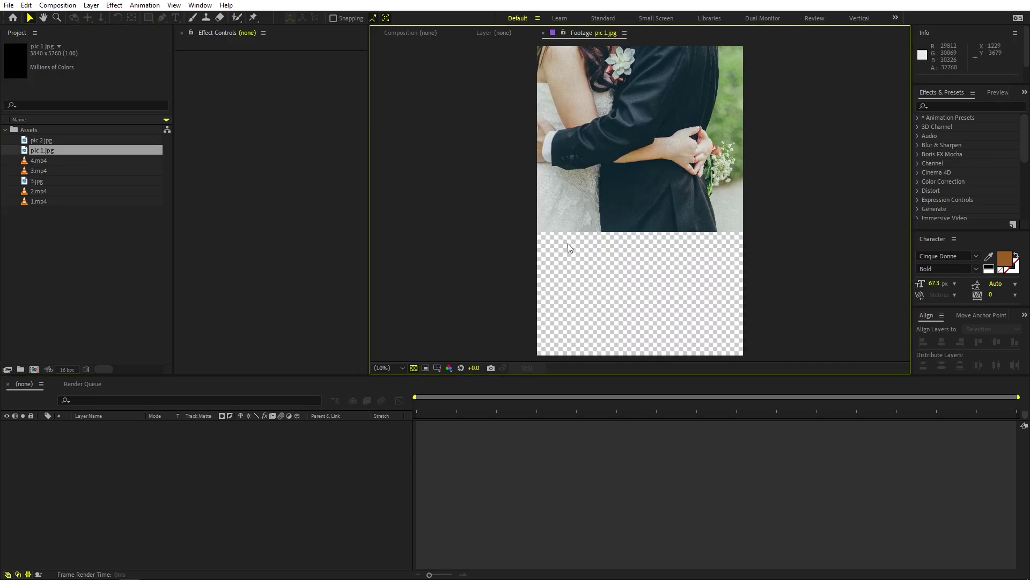
double_click(50, 181)
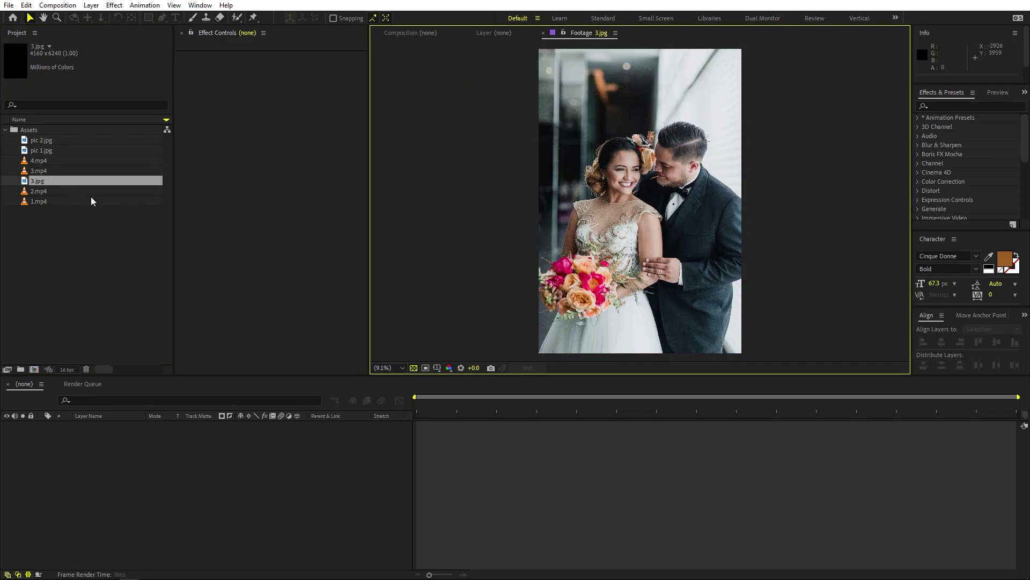
double_click(41, 160)
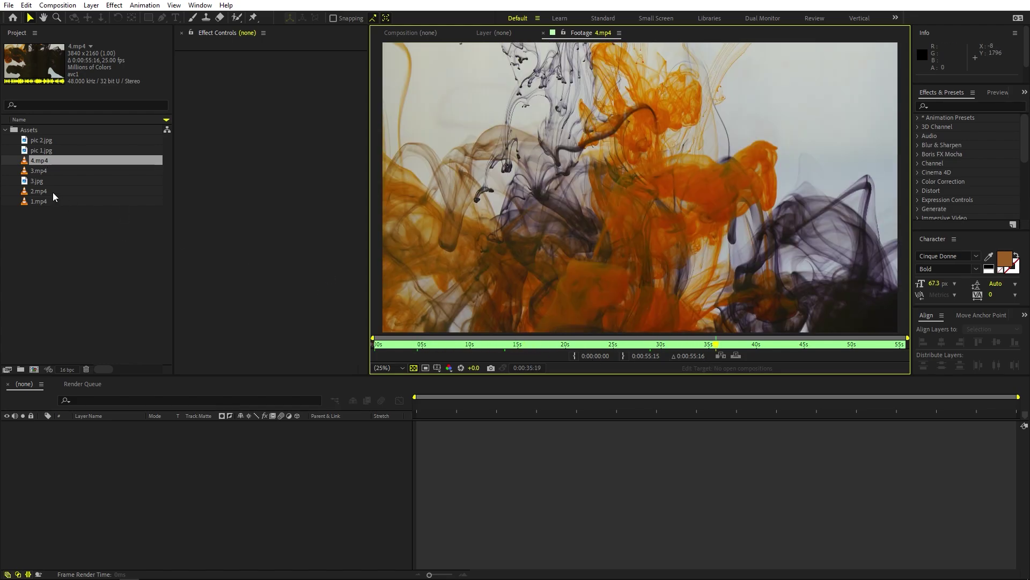
double_click(51, 190)
left_click_drag(425, 344, 675, 345)
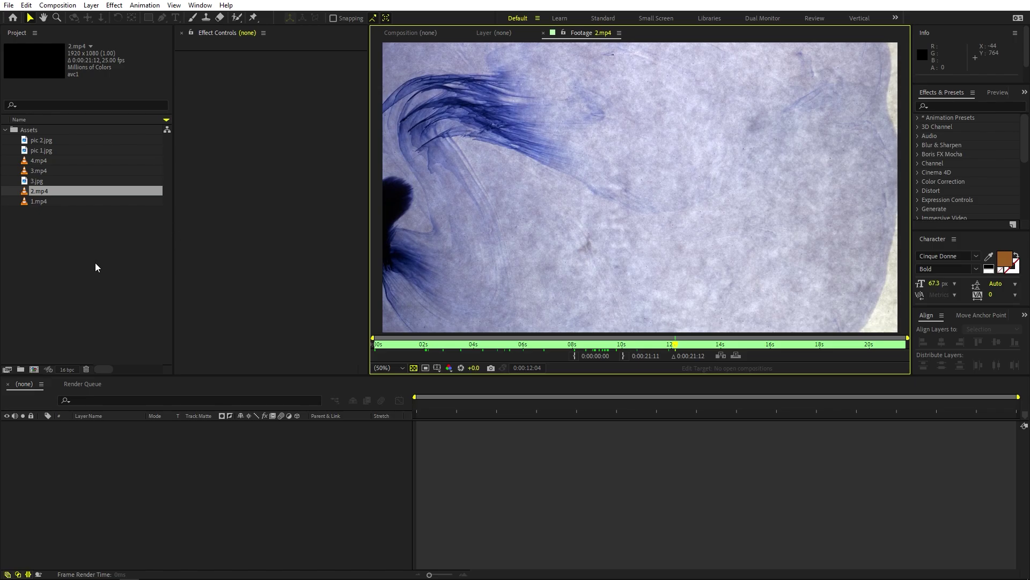
- Switch to the browser, search the Pexels videos for "ink" and look through the resulting clips
key("alt+Tab")
key("Tab")
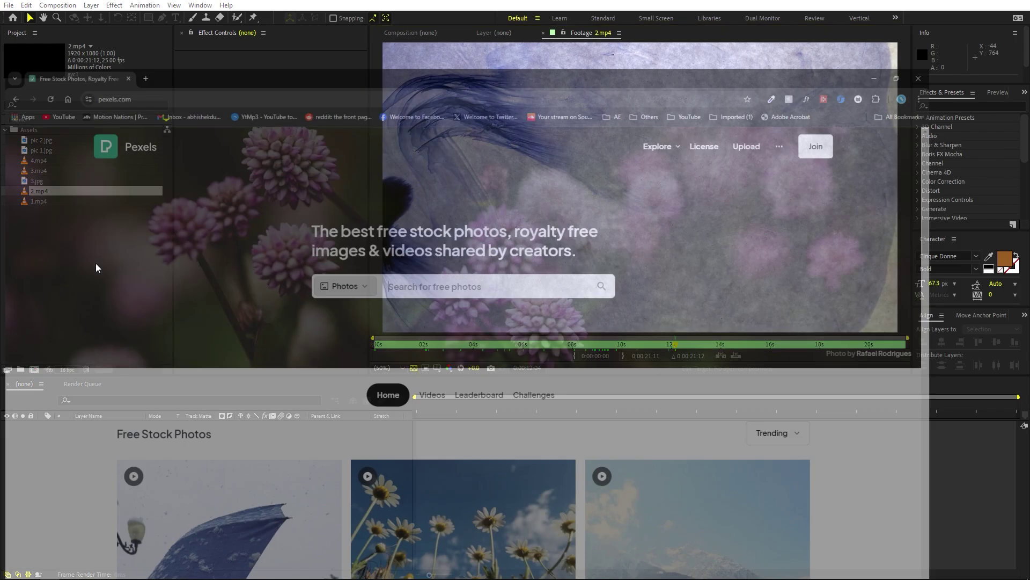
left_click(399, 246)
left_click(389, 293)
left_click(474, 242)
type("ink")
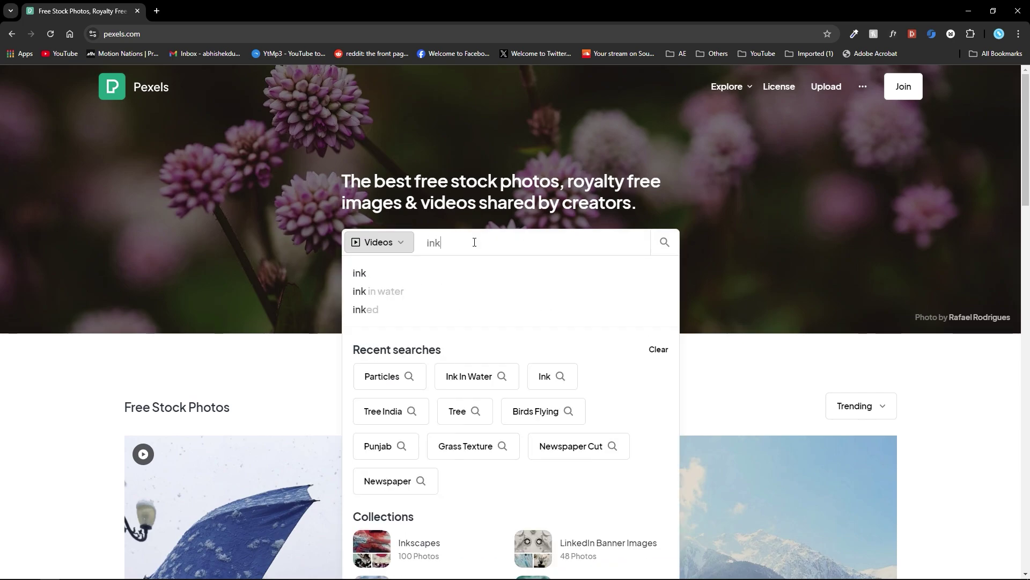
key("Return")
scroll(354, 306, "down", 3)
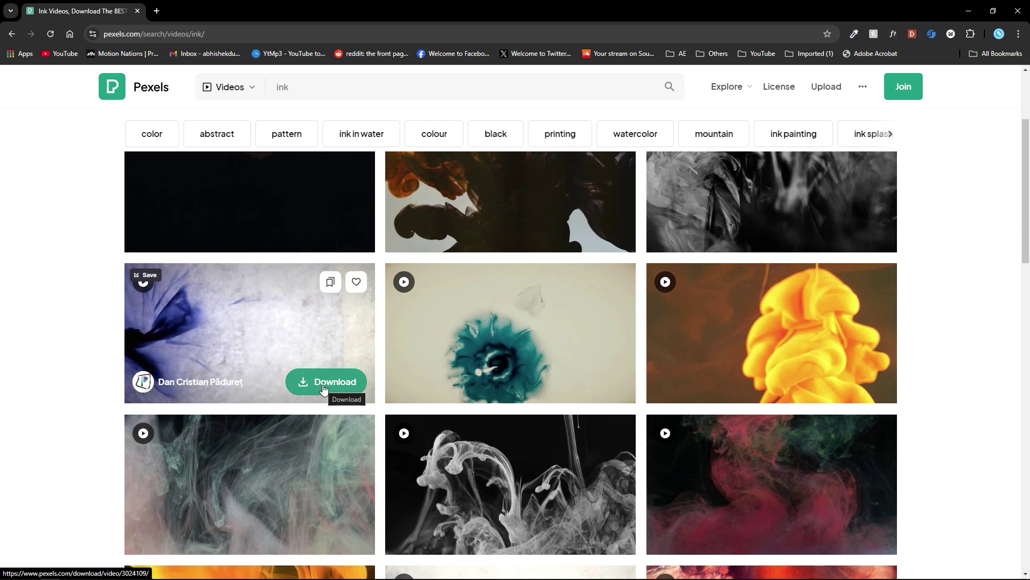
scroll(1028, 378, "down", 2)
scroll(460, 329, "down", 10)
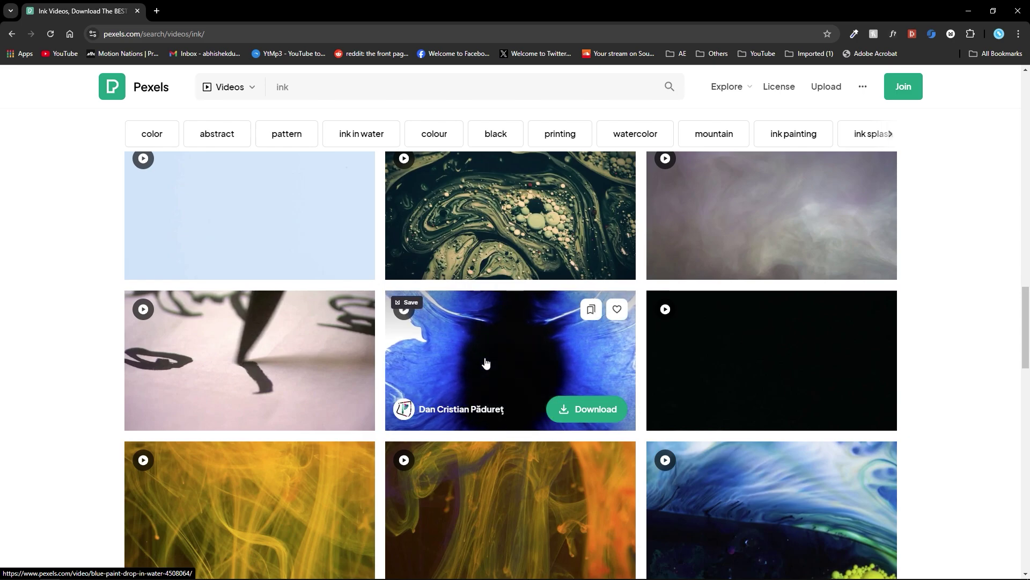
- Switch back to After Effects and create a 1920 × 1080 composition named Main at 30 fps, lasting 0:00:15:00
key("alt+Tab")
key("alt+Tab")
key("alt+Tab")
key("alt+Tab")
key("alt+Tab")
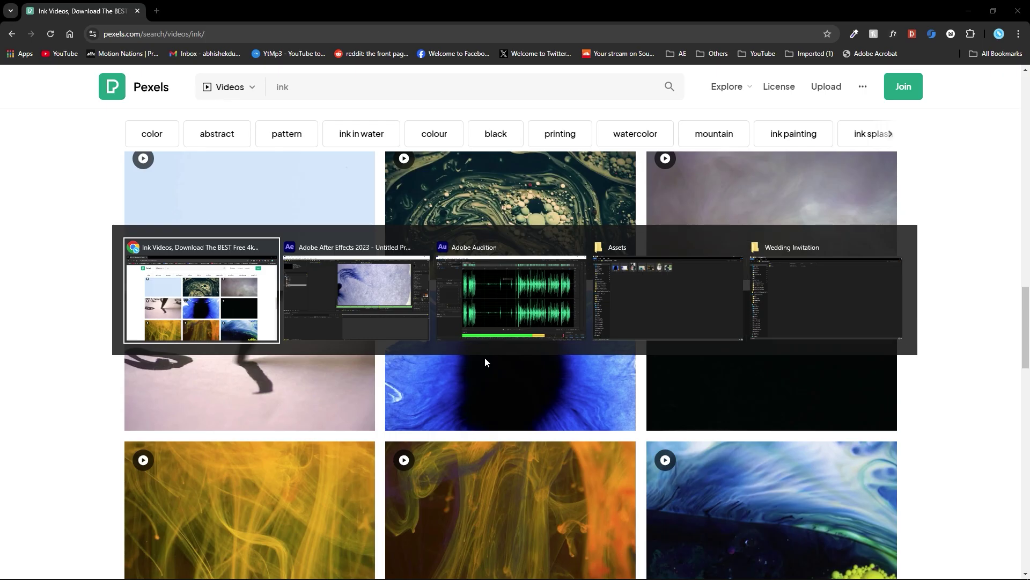
key("alt+Tab")
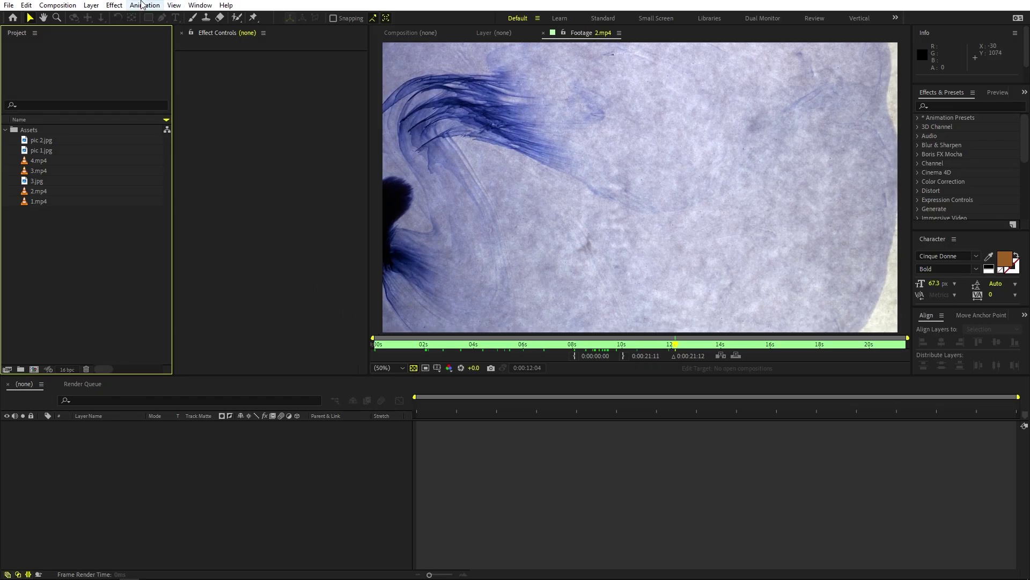
left_click(57, 6)
left_click(69, 18)
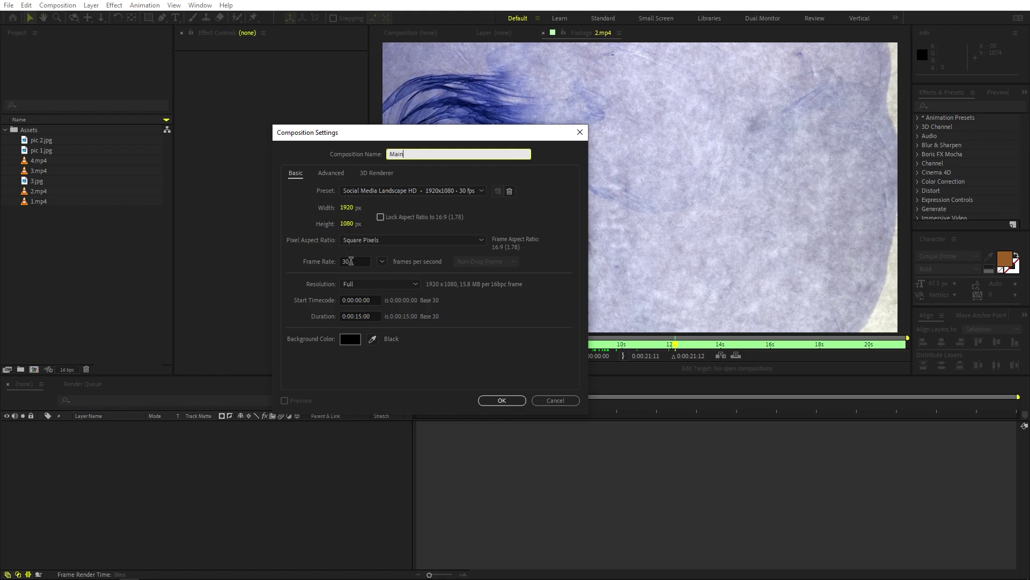
left_click(503, 403)
- Add a full-frame pale yellow solid with colour F5F0DD to the Main composition
right_click(157, 501)
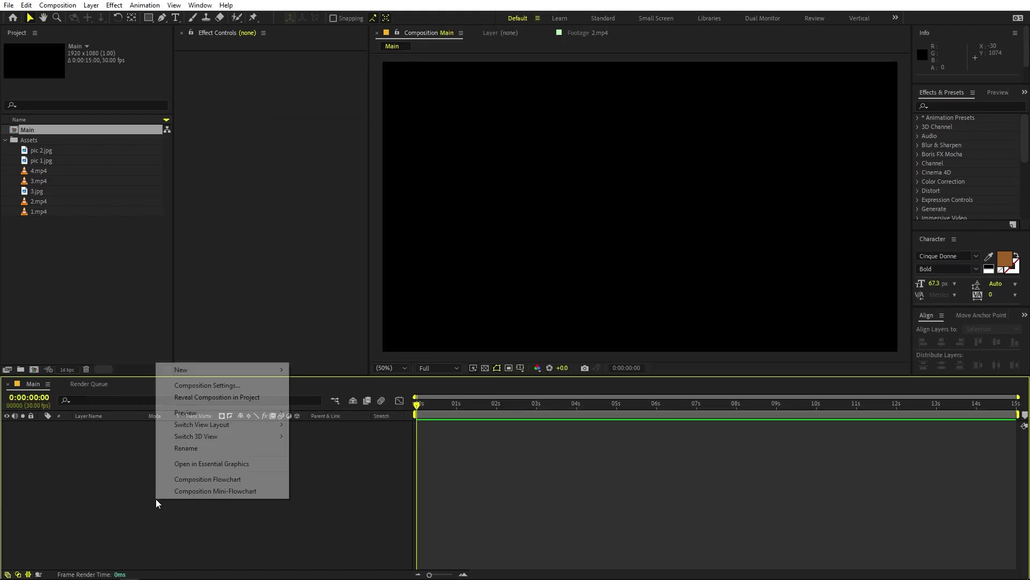
mouse_move(268, 369)
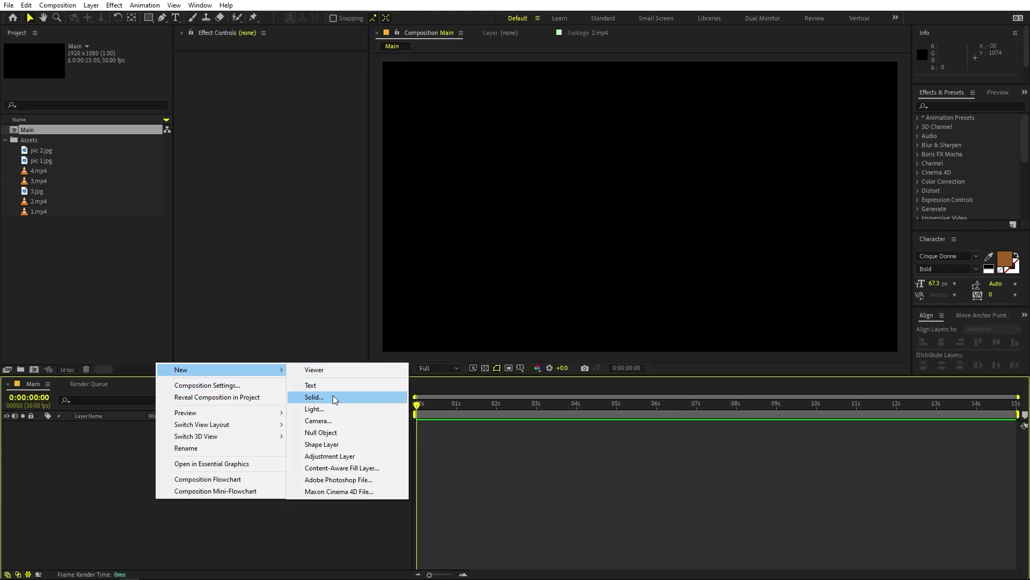
left_click(314, 397)
left_click(314, 284)
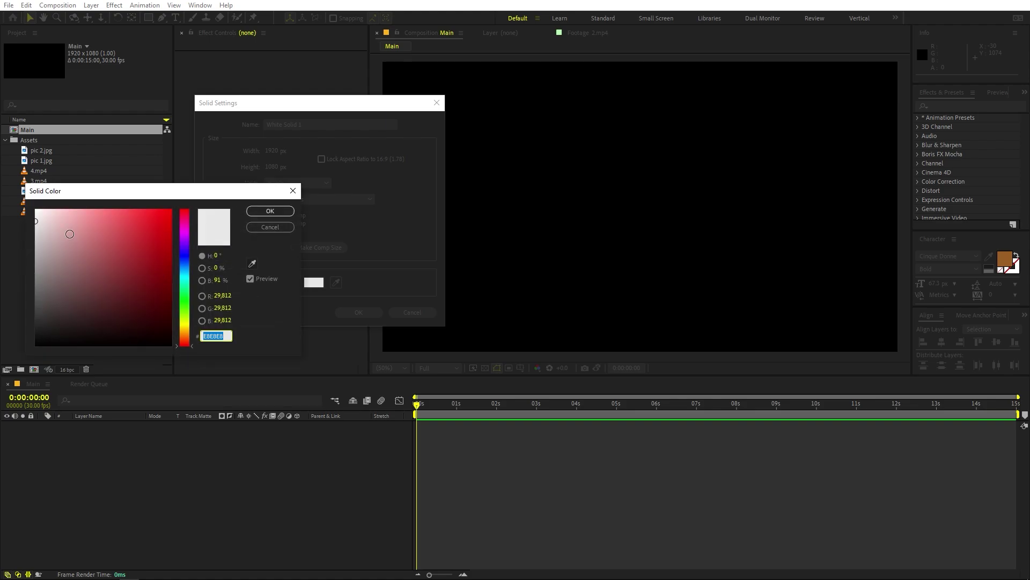
left_click(185, 329)
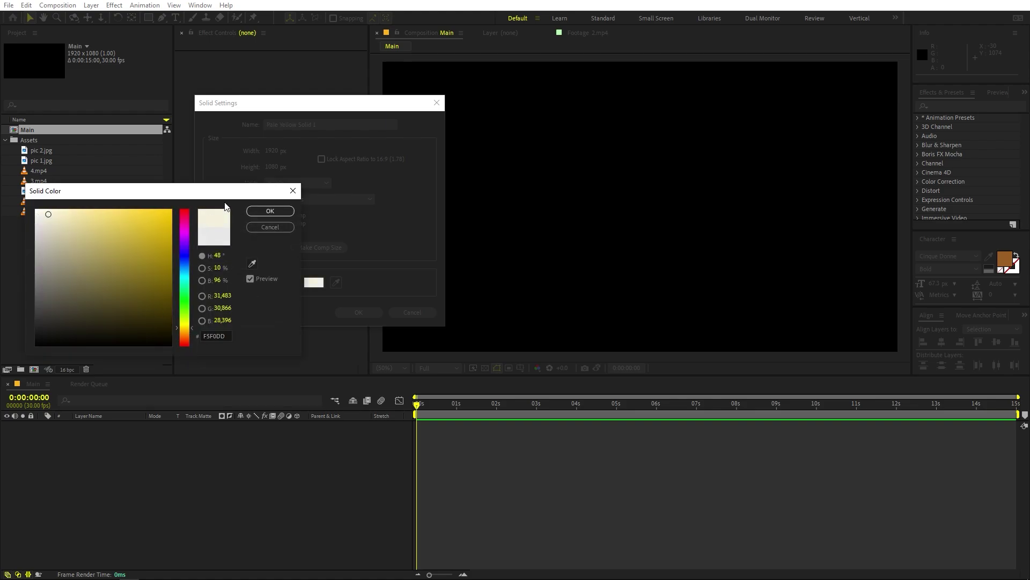
left_click(270, 210)
left_click(358, 313)
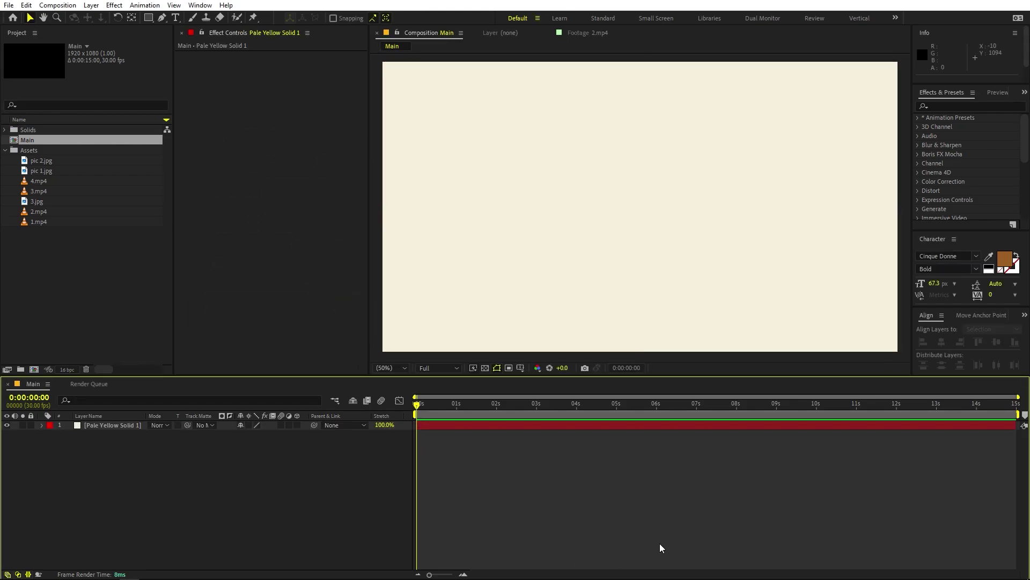
- Preview the 1.mp4 ink footage, checking it at 0:00:08:13, and add it to Main above the solid
left_click(113, 313)
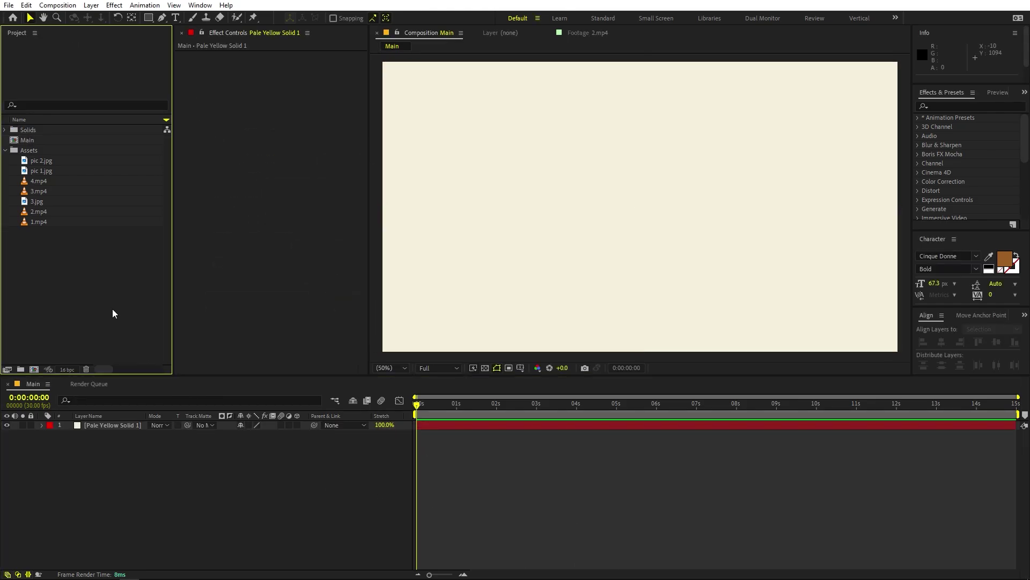
left_click(43, 214)
left_click(42, 222)
double_click(46, 223)
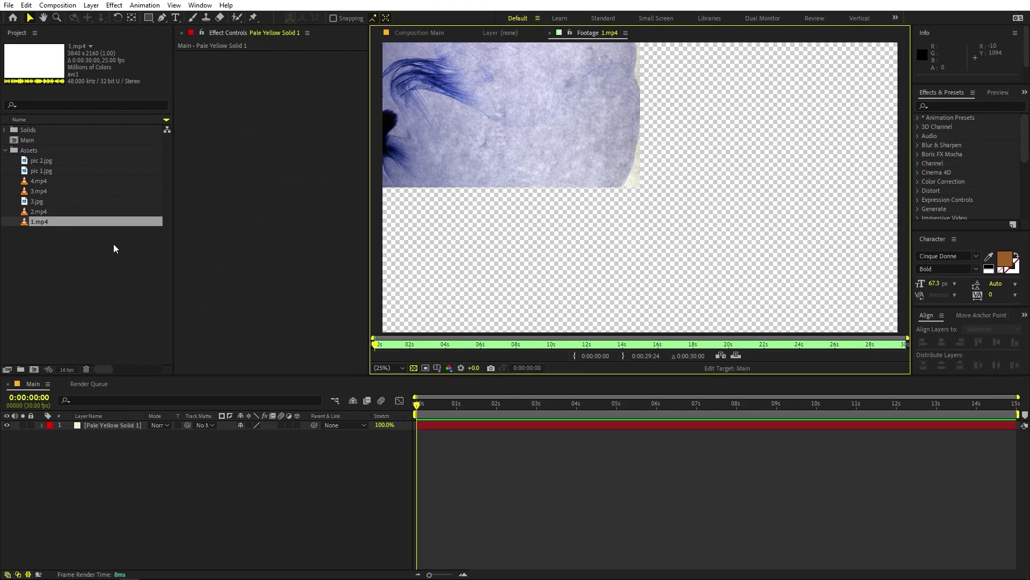
left_click(525, 345)
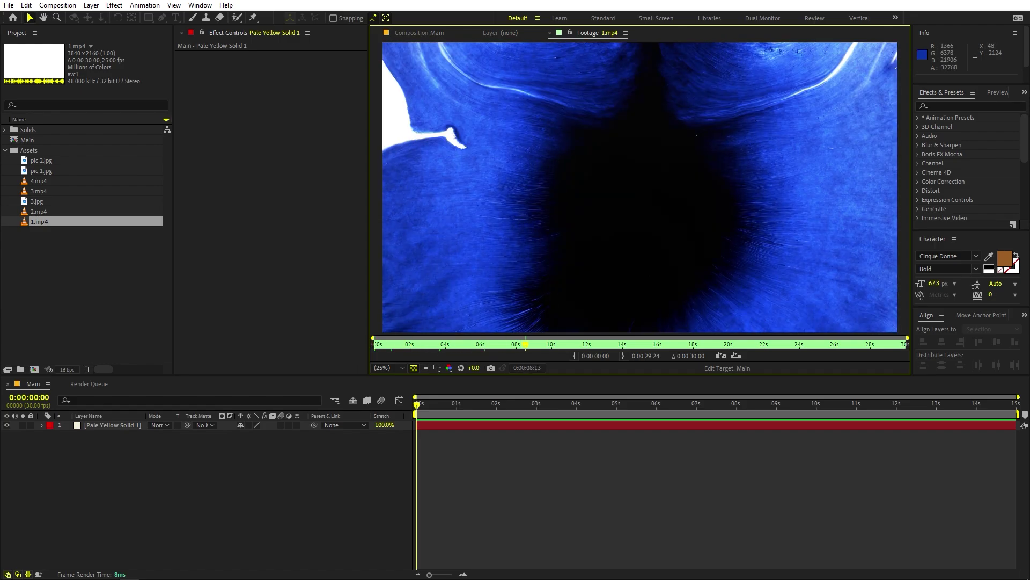
left_click_drag(50, 225, 115, 427)
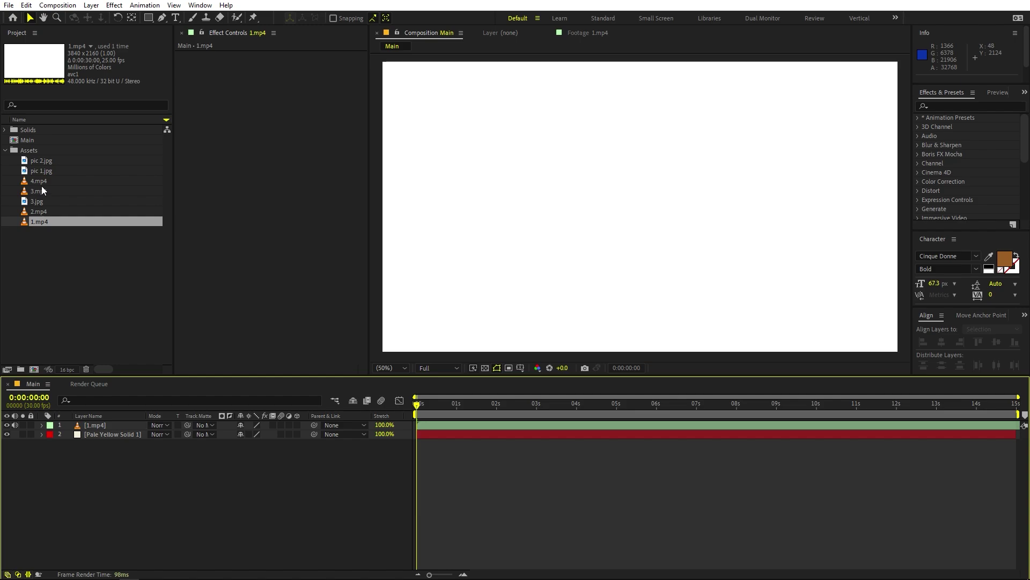
- Add pic 1.jpg to Main as the uppermost layer and scale it to 19.2%
left_click(34, 164)
left_click(47, 172)
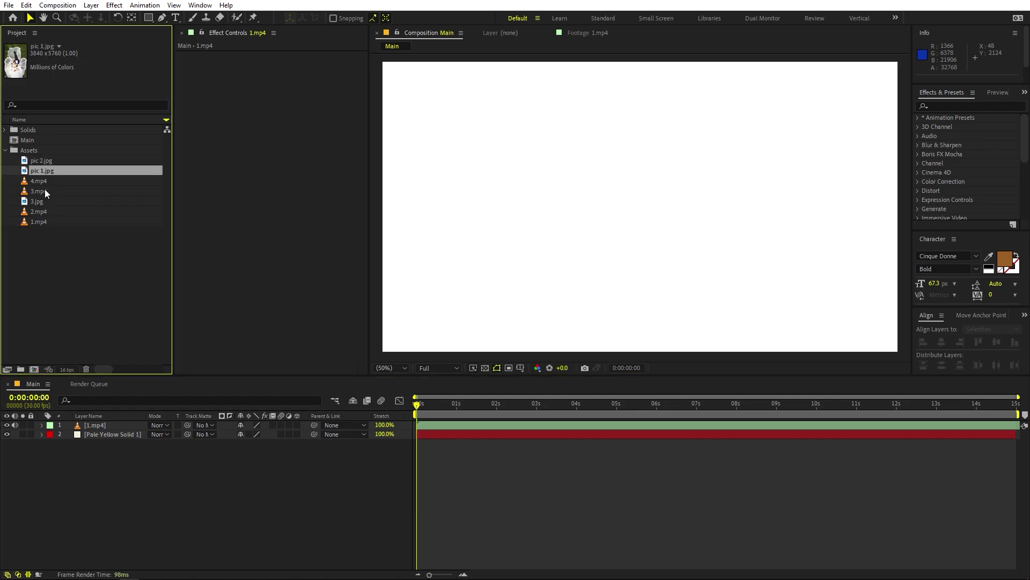
left_click_drag(42, 175, 90, 427)
key("comma")
key("comma")
key("comma")
key("comma")
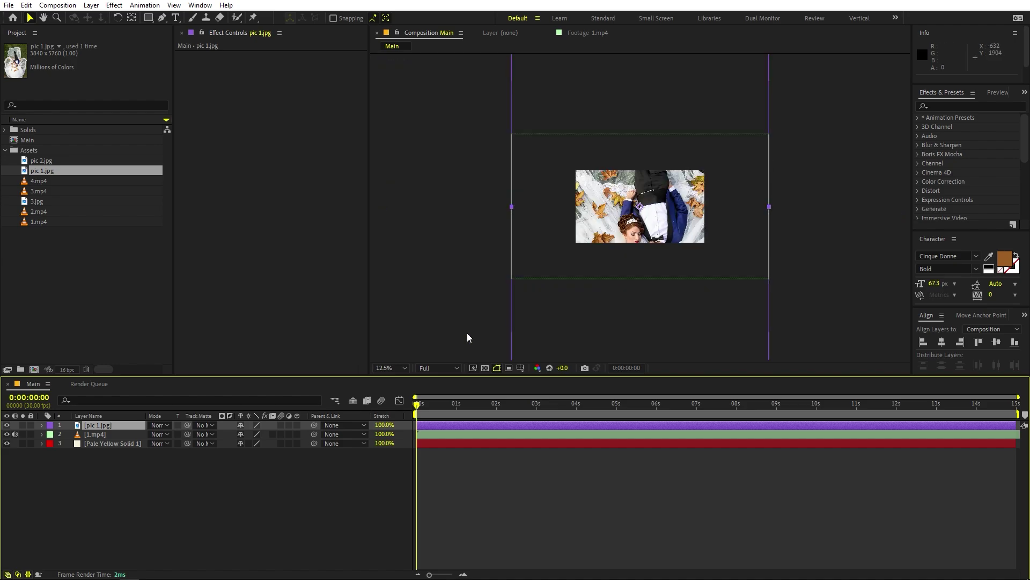
key("s")
mouse_move(253, 434)
left_mouse_down()
mouse_move(204, 436)
mouse_move(246, 437)
left_mouse_up()
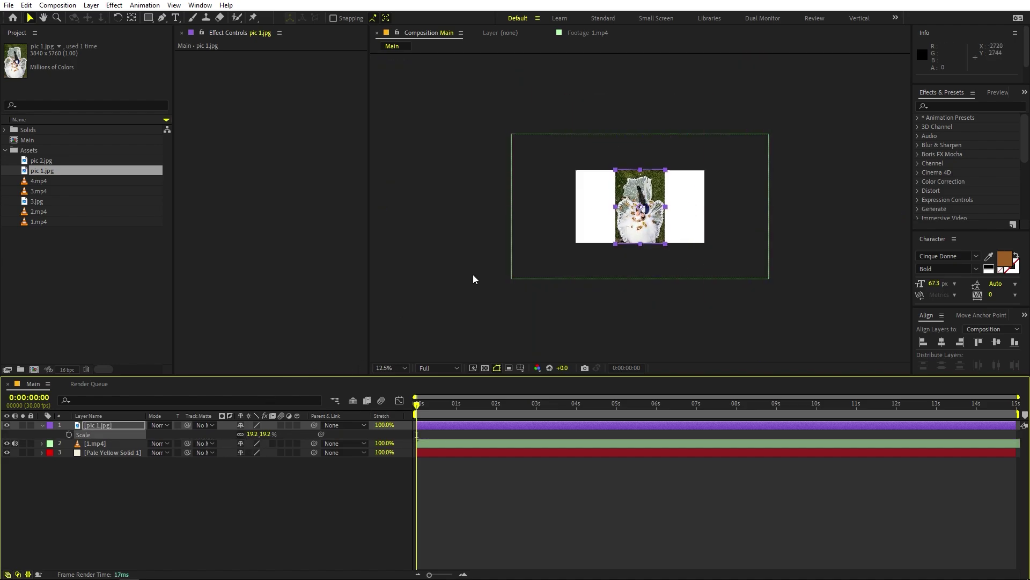
- Move the pic 1.jpg photo into the right half of the frame and place its layer beneath 1.mp4
key("period")
key("period")
key("period")
left_click_drag(658, 233, 763, 216)
left_click(139, 510)
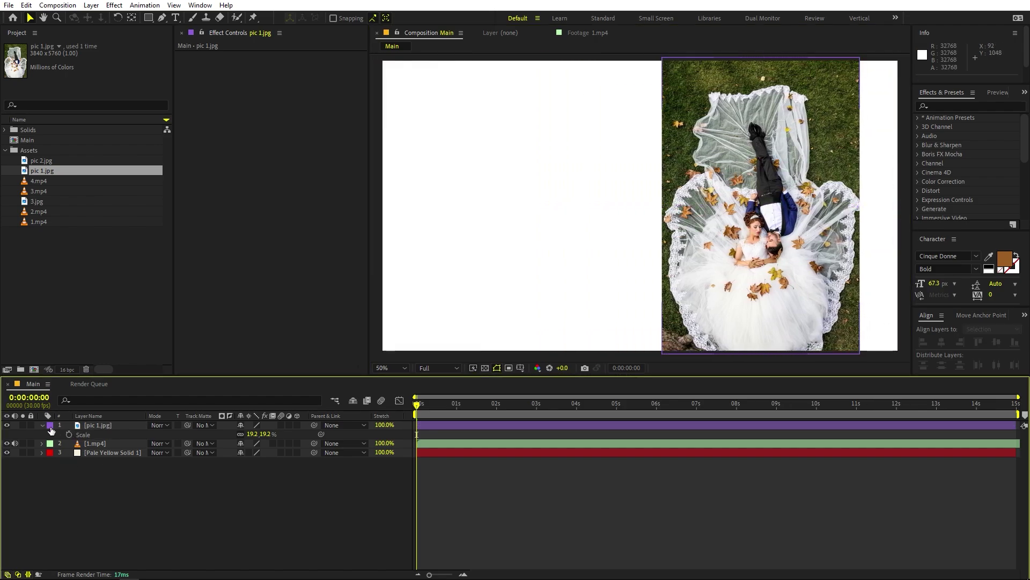
left_click(43, 425)
mouse_move(101, 426)
left_mouse_down()
mouse_move(102, 437)
mouse_move(114, 434)
left_mouse_up()
- Go to 0:00:01:22 and scale the 1.mp4 layer to 50.8% so the ink footage fits the frame
left_click_drag(429, 407, 486, 411)
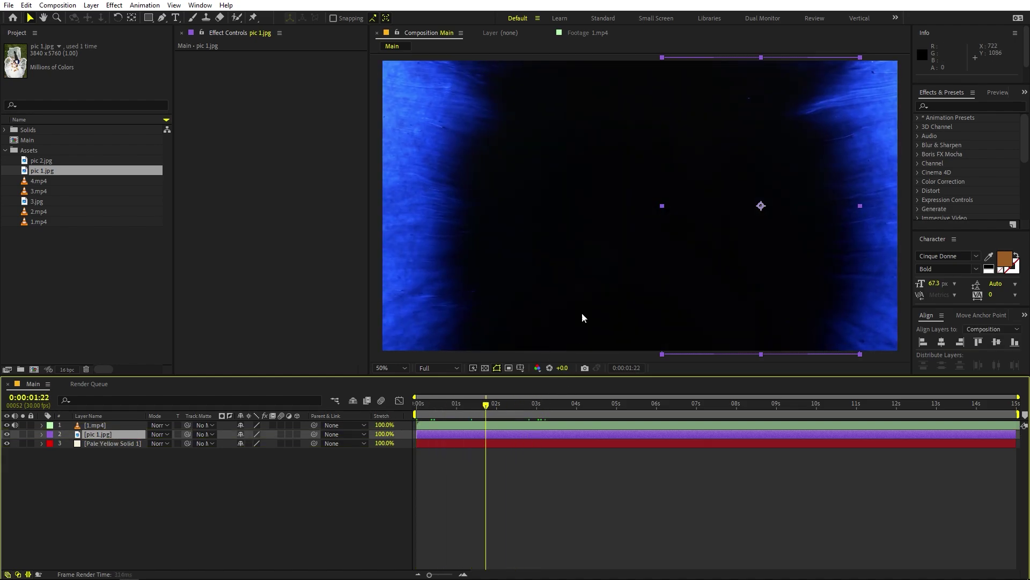
key("comma")
key("comma")
key("comma")
key("s")
left_click(100, 425)
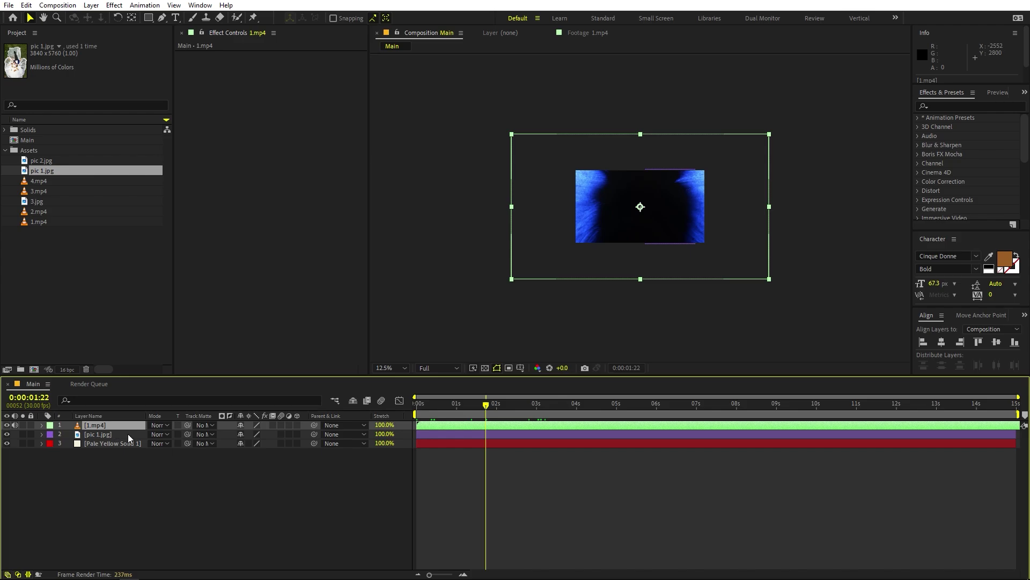
key("s")
left_click_drag(252, 436, 13, 456)
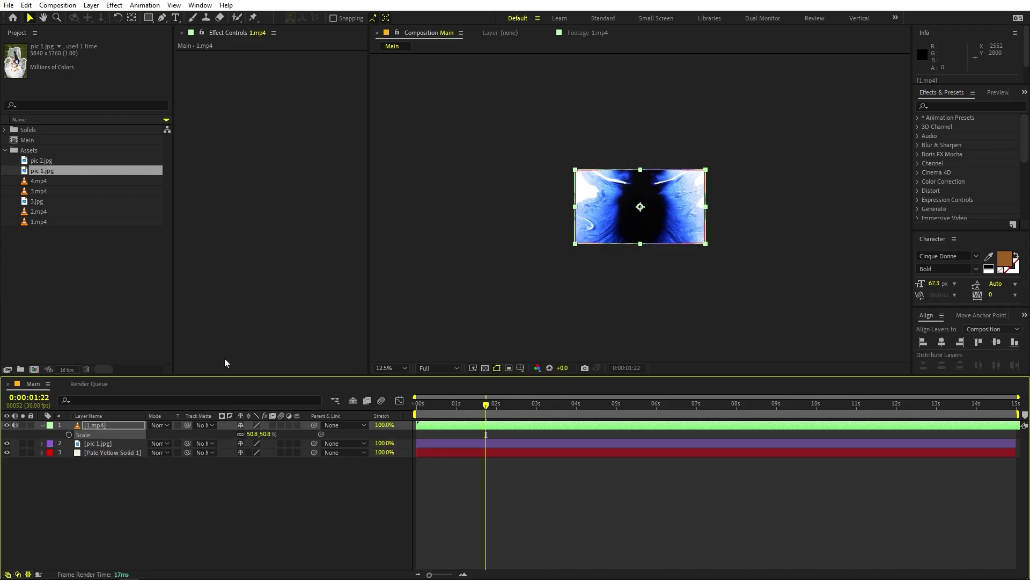
key("period")
key("period")
key("period")
- Find the Curves effect and apply it to the 1.mp4 layer
left_click(955, 106)
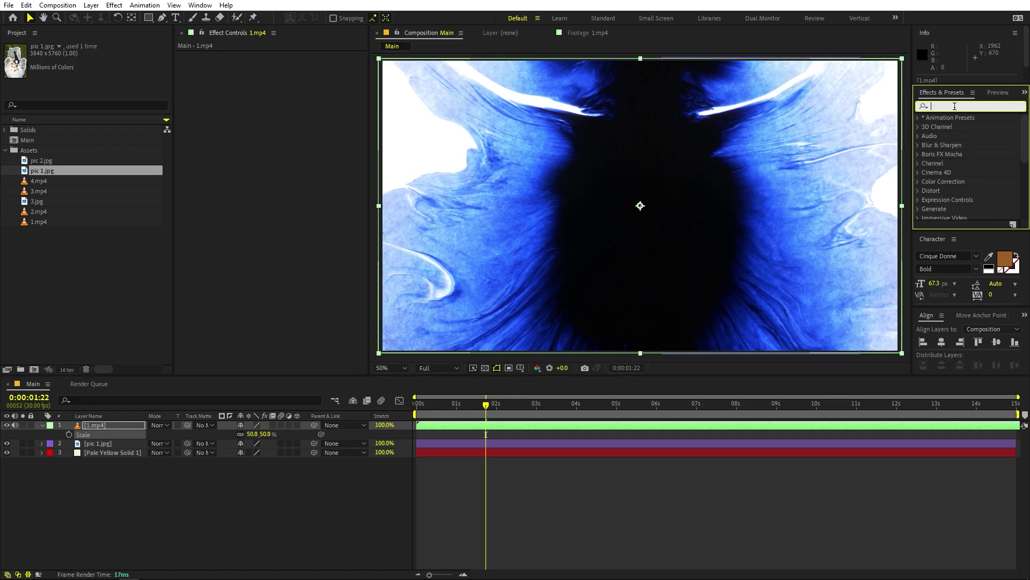
type("curve")
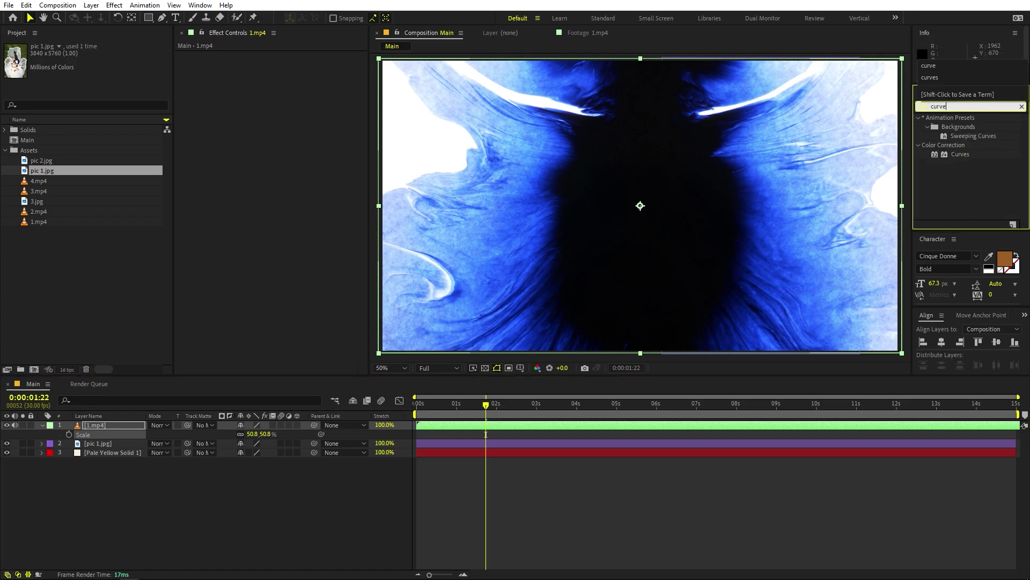
left_click_drag(960, 157, 138, 428)
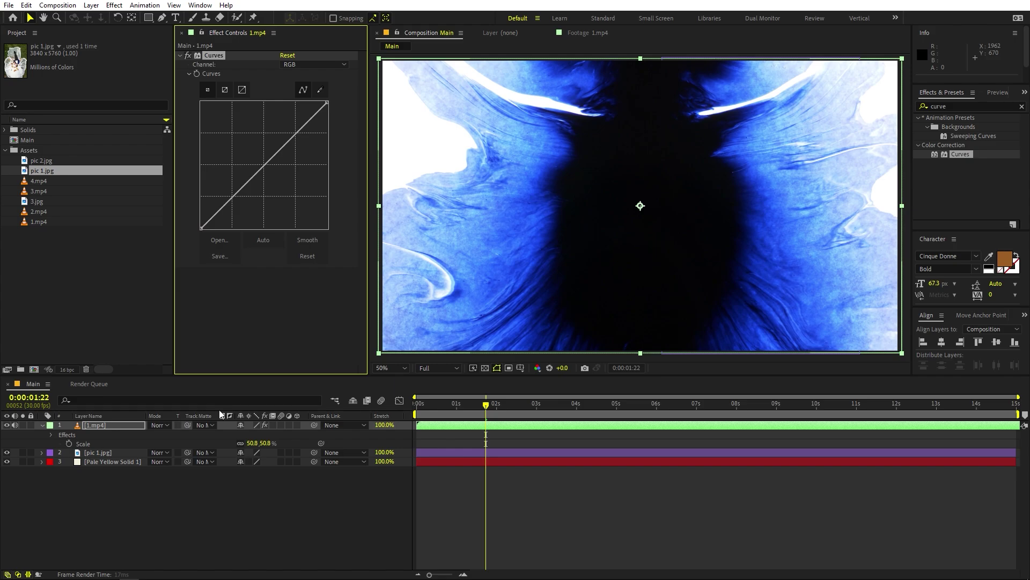
- Apply the Tint effect to 1.mp4 and place it before Curves in the effect order
double_click(963, 107)
type("tint")
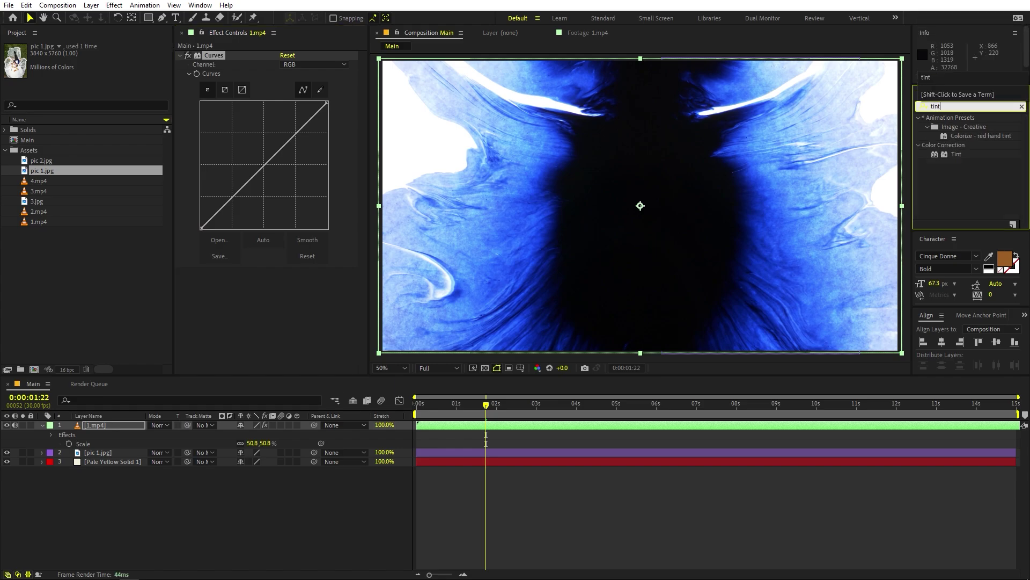
left_click_drag(954, 156, 234, 257)
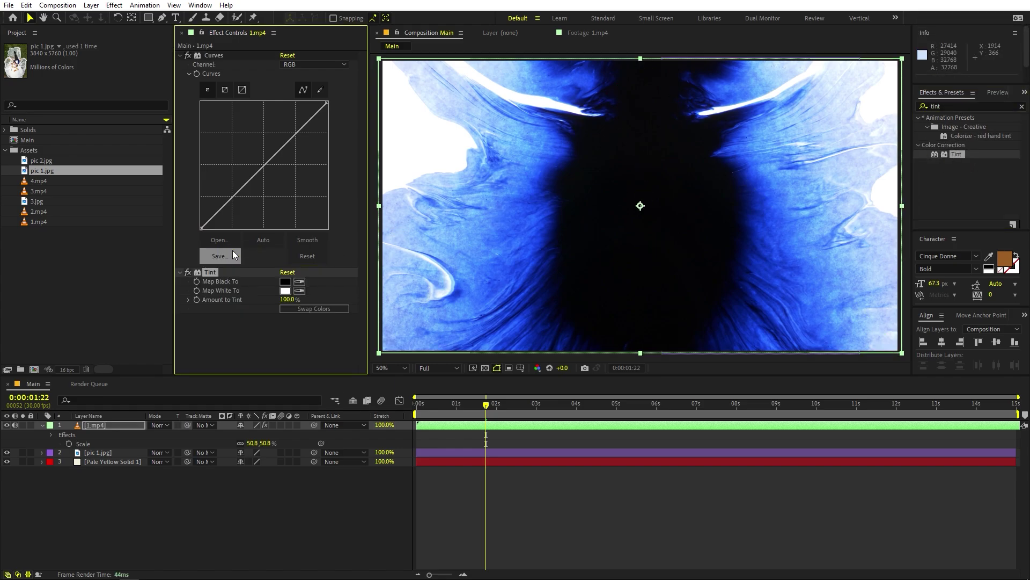
left_click_drag(217, 60, 212, 357)
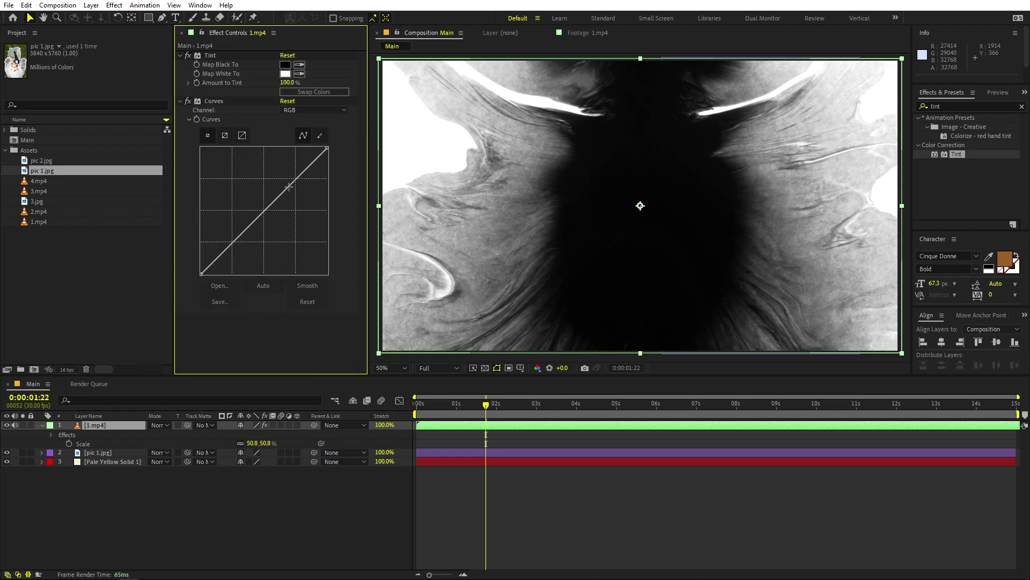
- Bend the RGB curve of 1.mp4 into a gentle S, raising the highlights and lowering the shadows for more contrast
left_click_drag(288, 186, 281, 183)
left_click_drag(236, 231, 247, 239)
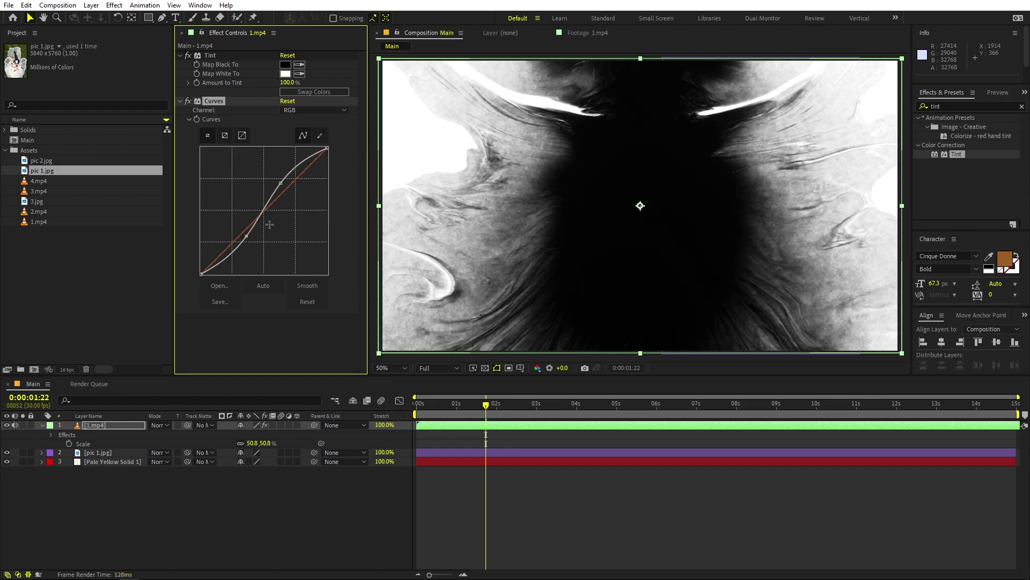
- Lower the shadow point of the 1.mp4 RGB curve slightly and collapse the layer's properties
mouse_move(240, 237)
left_mouse_down()
mouse_move(259, 248)
mouse_move(245, 239)
left_mouse_up()
left_click(33, 433)
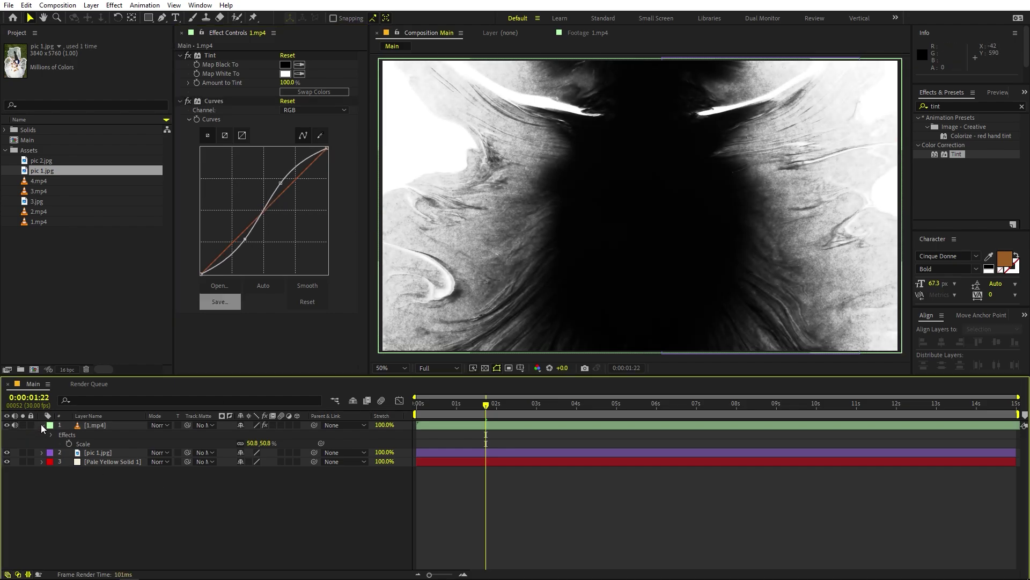
left_click(41, 425)
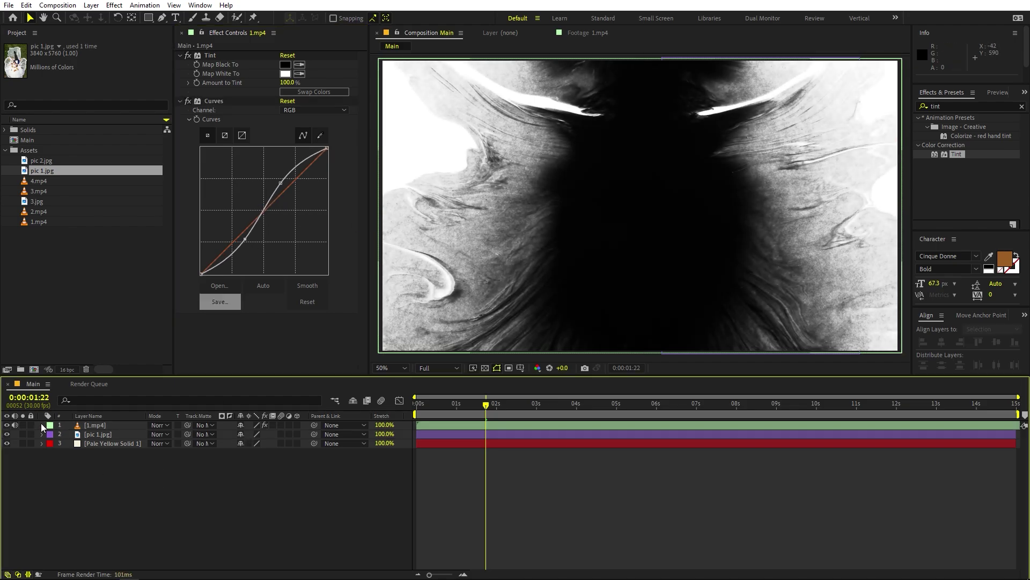
- Set 1.mp4 as the track matte of the pic 1.jpg layer and switch it to an inverted luma matte
left_click(95, 432)
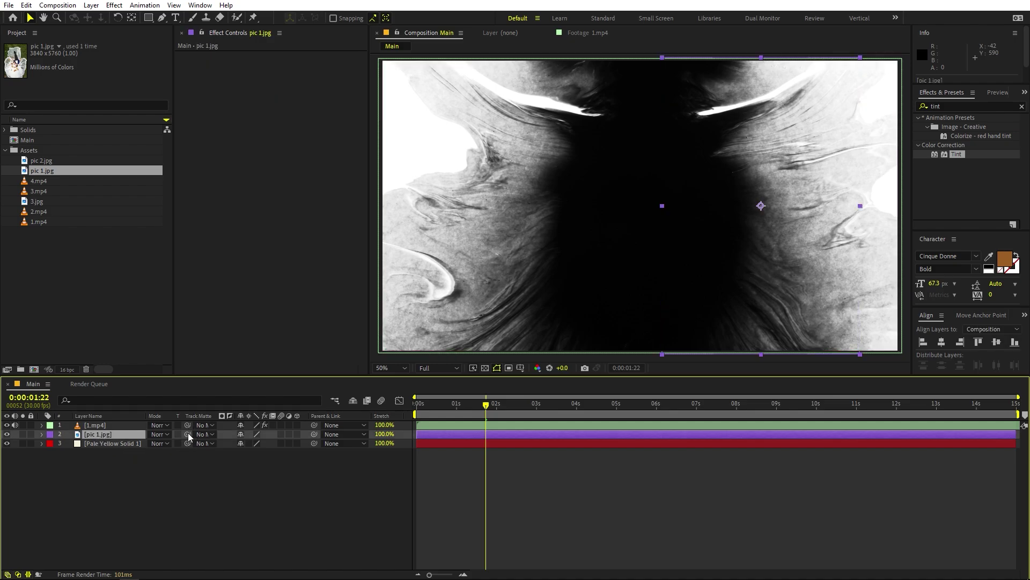
left_click_drag(97, 422, 98, 423)
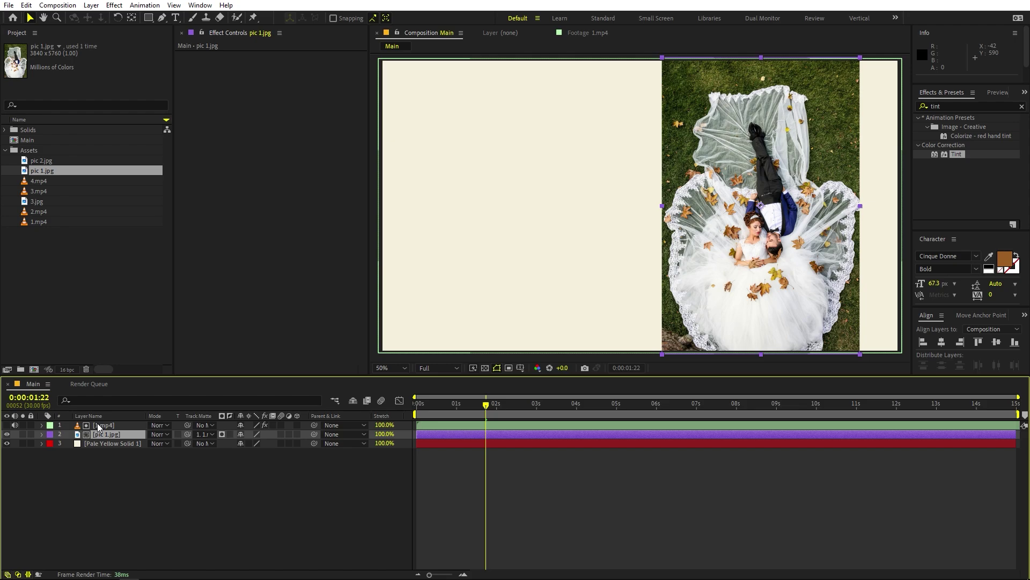
left_click(207, 438)
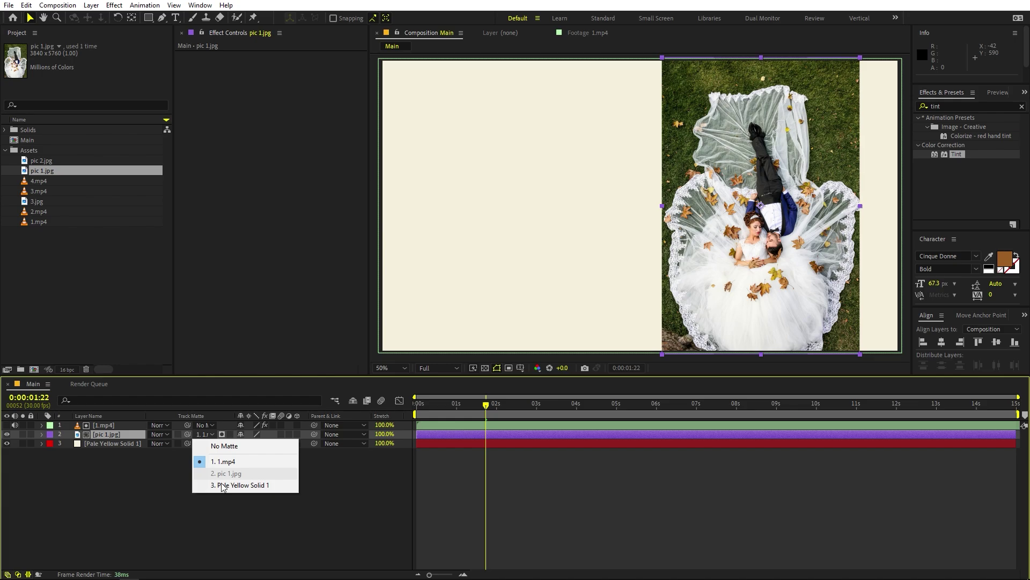
left_click(179, 482)
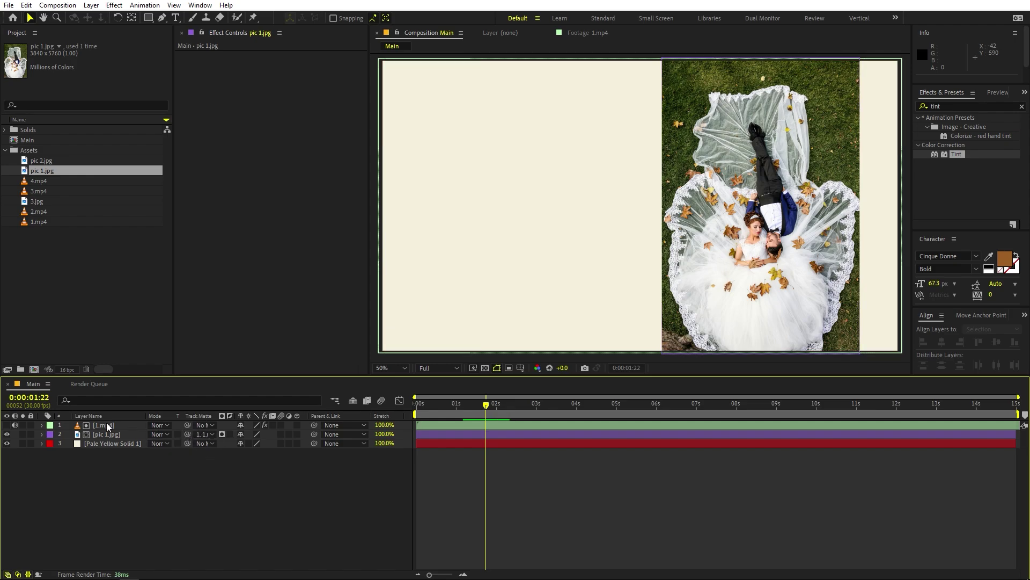
left_click(223, 434)
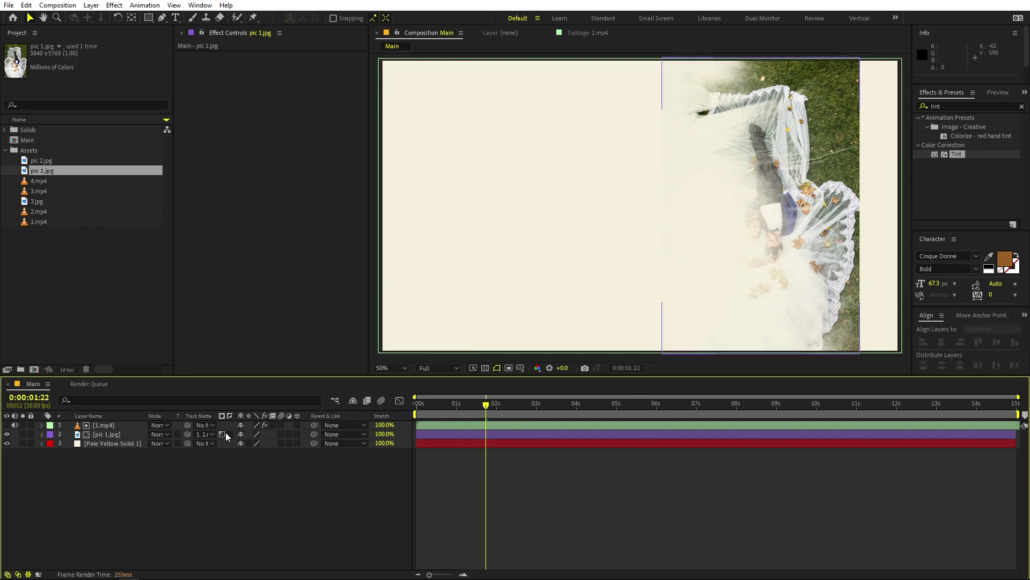
left_click(230, 434)
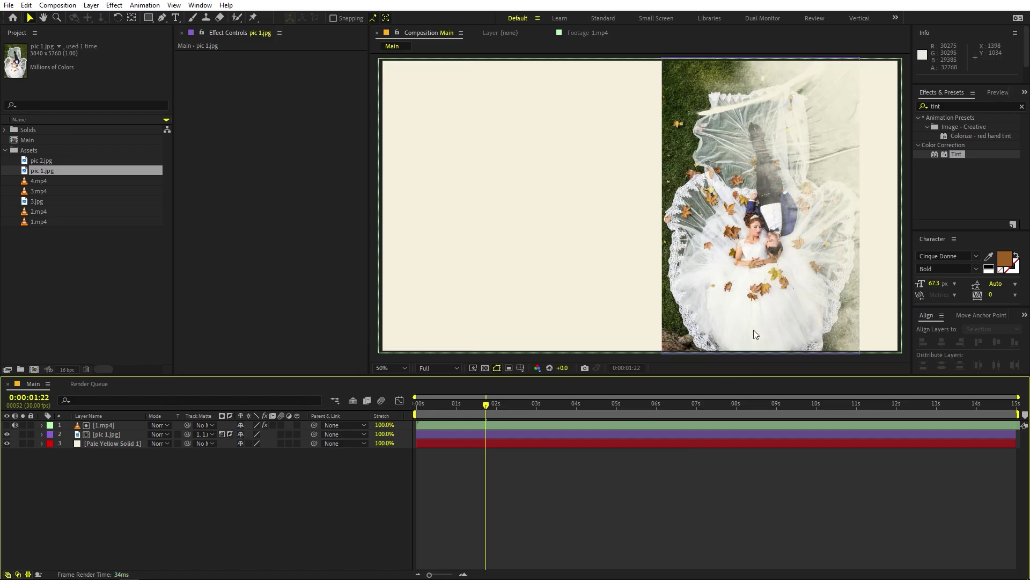
- Scale the pic 1.jpg layer to 51% and reposition it so the couple sits in the middle of the frame
left_click(119, 433)
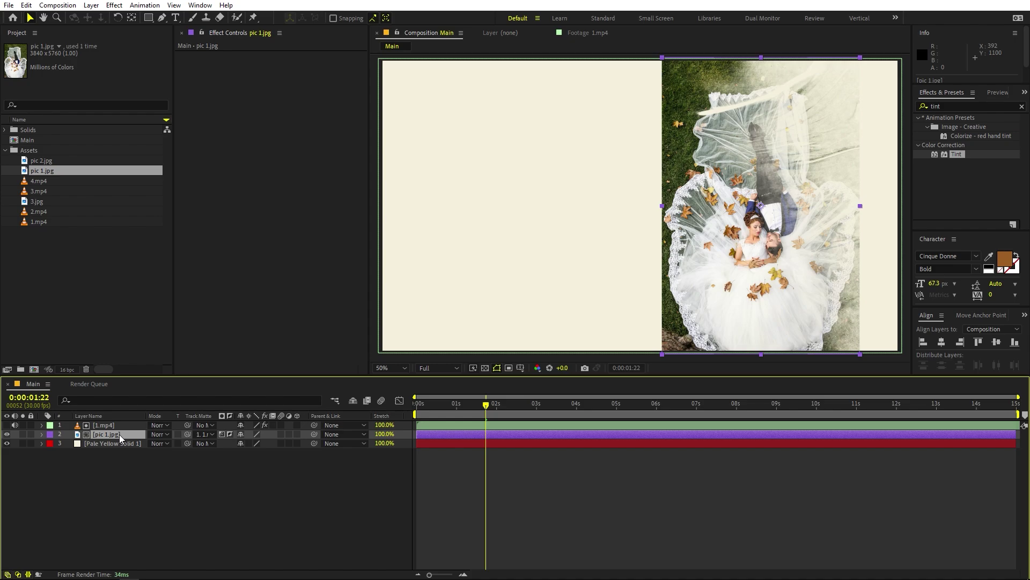
key("s")
left_click_drag(253, 443, 712, 257)
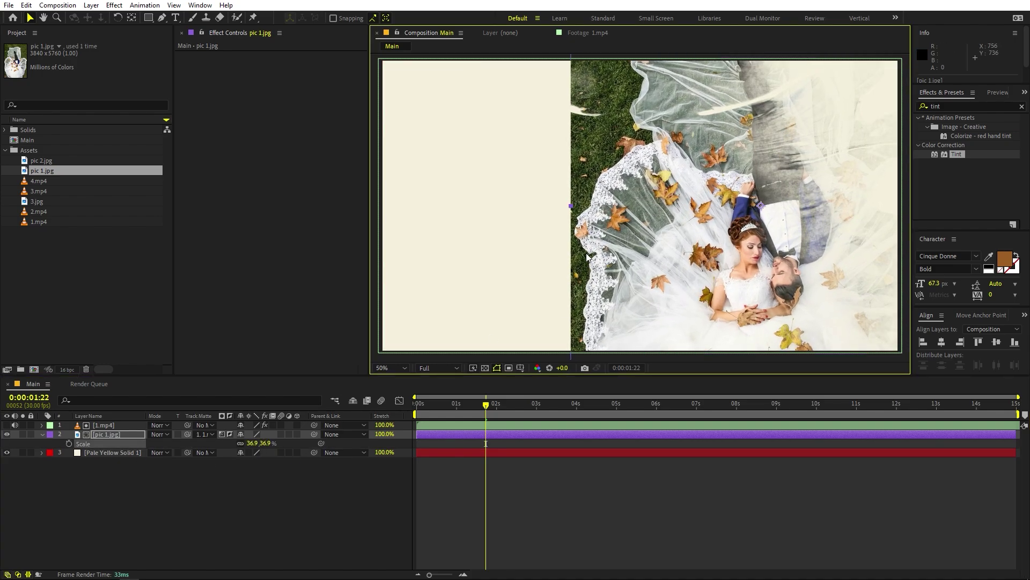
left_click_drag(603, 217, 479, 217)
left_click_drag(257, 443, 329, 444)
left_click_drag(633, 262, 638, 195)
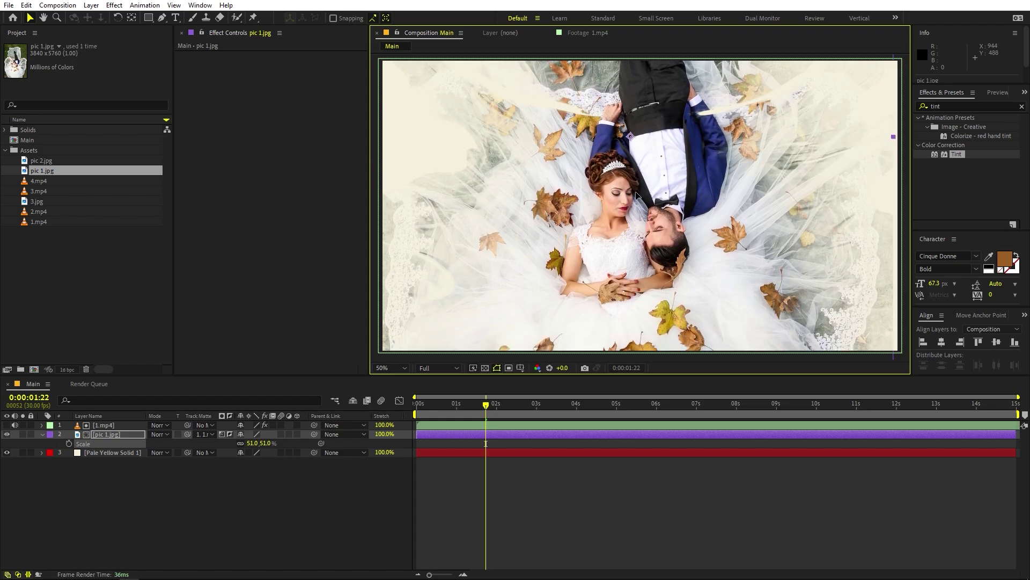
- Animate the Scale of pic 1.jpg from 51% at 0:00:00:00 to 58.1% at 0:00:03:02
left_click(467, 433)
key("Home")
key("space")
key("space")
key("Home")
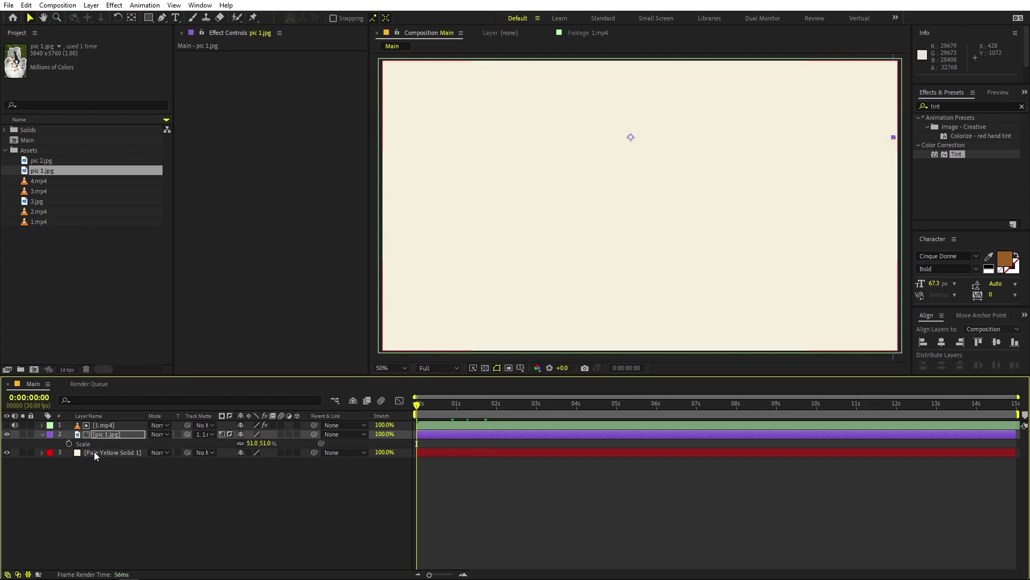
left_click(69, 443)
left_click_drag(430, 409, 539, 406)
left_click_drag(252, 443, 291, 441)
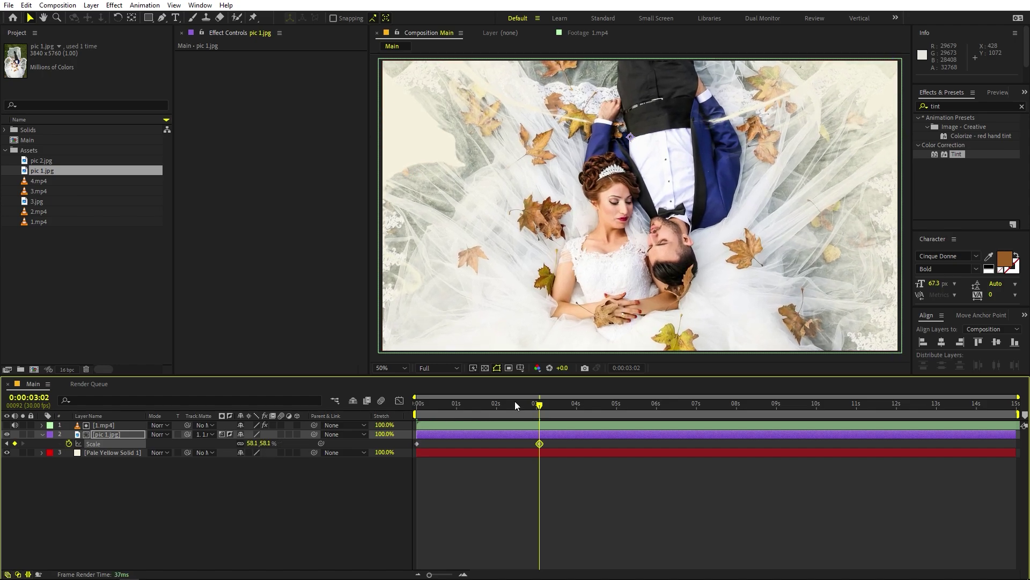
- Play back the photo's scale animation from the start of the composition
key("Home")
key("space")
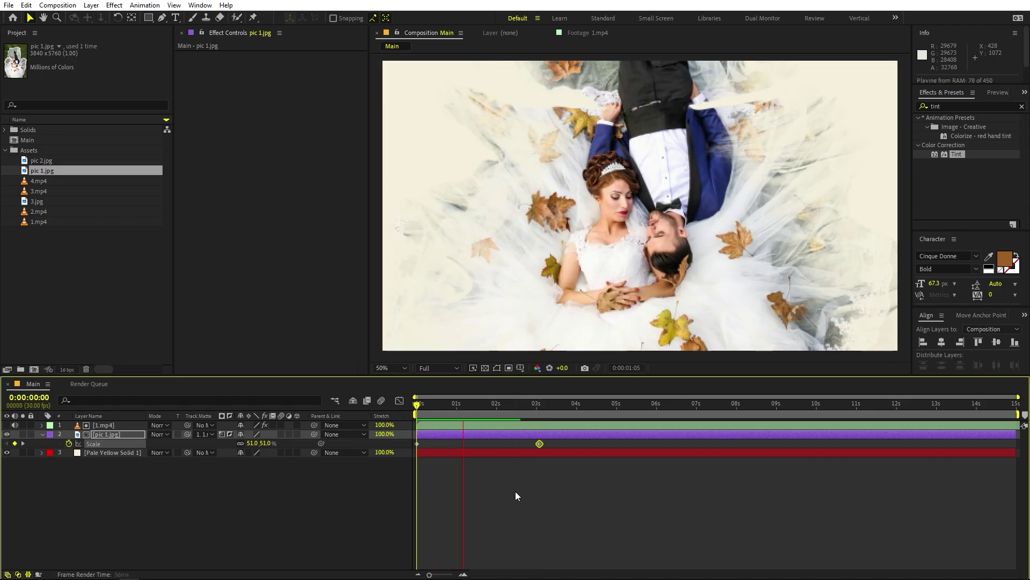
key("space")
key("Home")
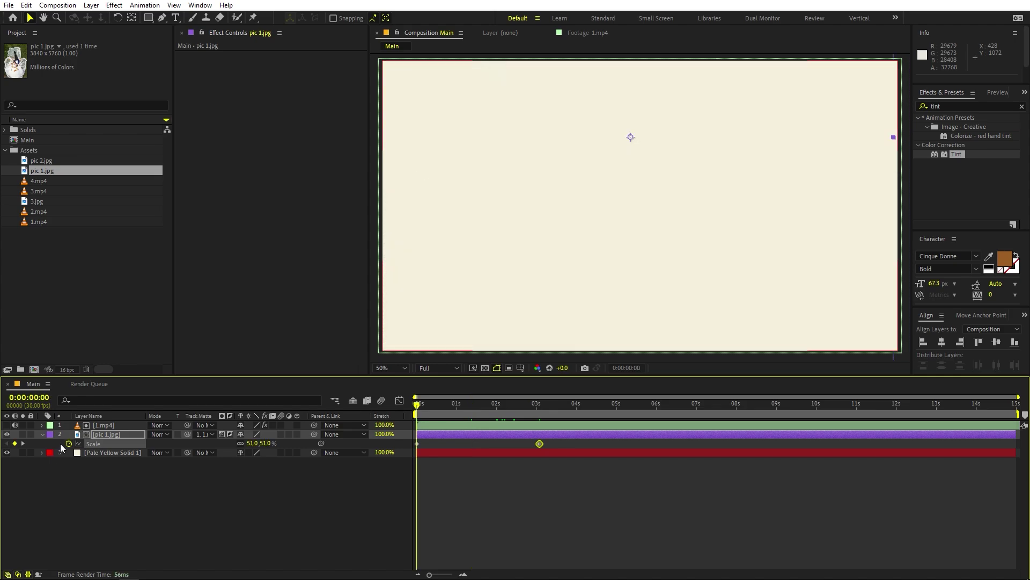
- At 0:00:03:02, move the 1.mp4 and pic 1.jpg layers together so the couple sits in the right half of the frame
key("k")
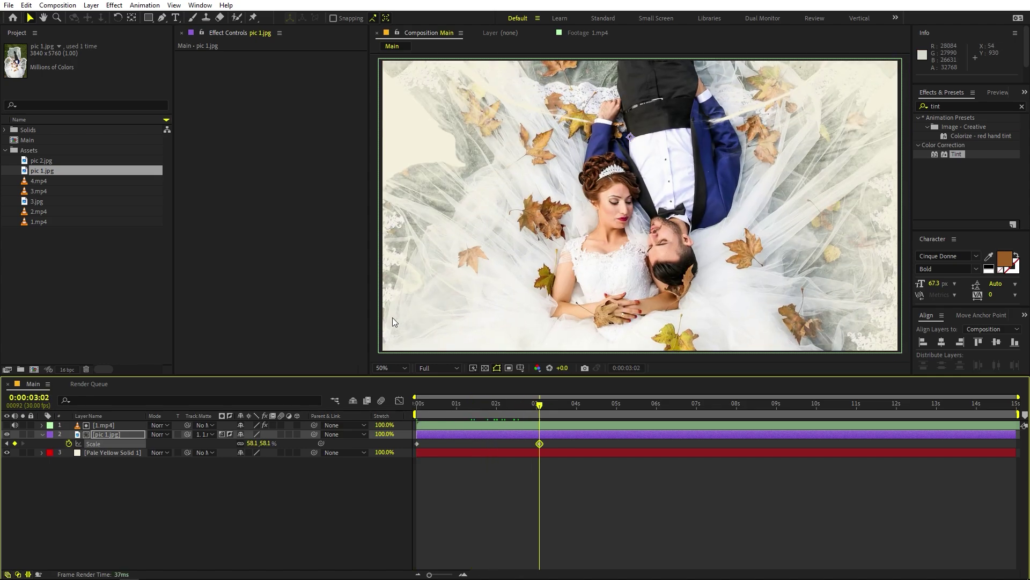
left_click_drag(713, 191, 864, 199)
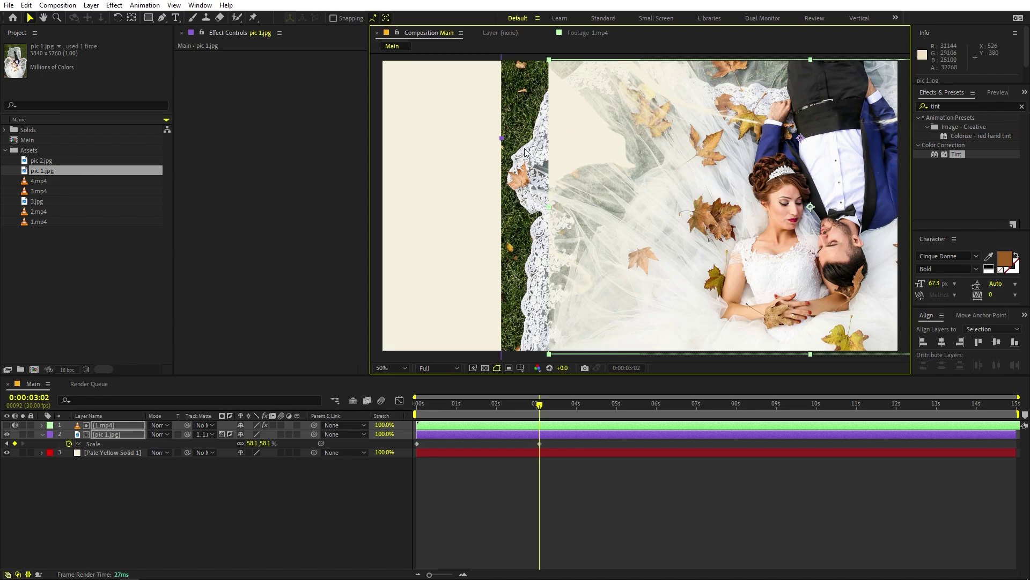
key("ctrl+z")
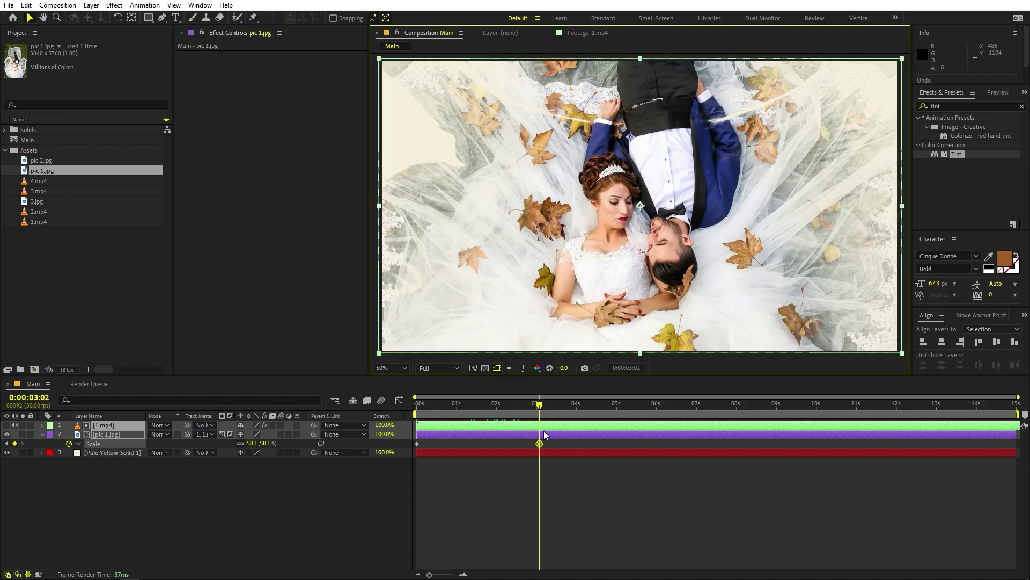
left_click_drag(545, 240, 638, 241)
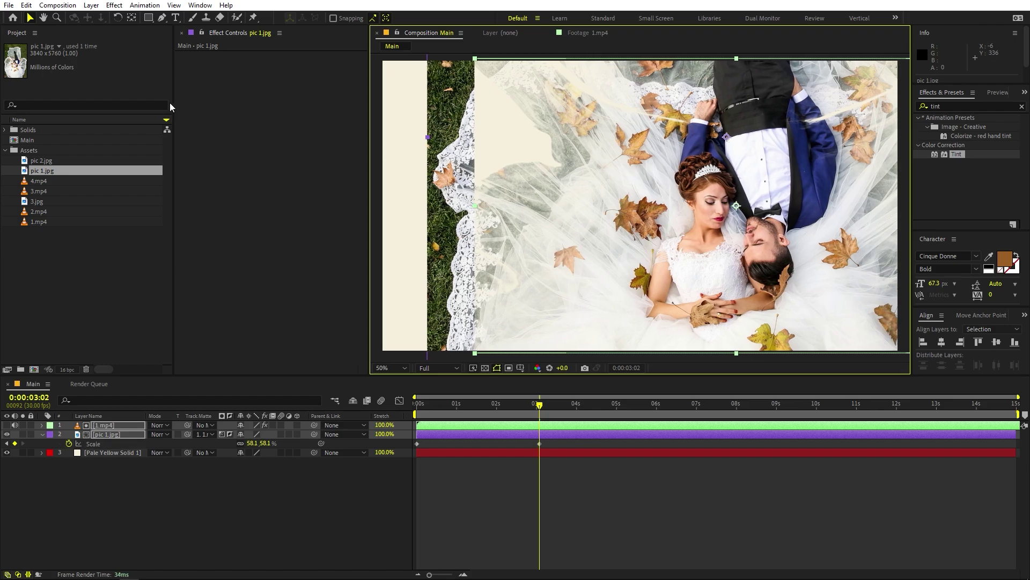
- Draw a closed curved Pen mask on pic 1.jpg around the couple, extending above and below the frame and excluding the photo's left border
left_click(111, 435)
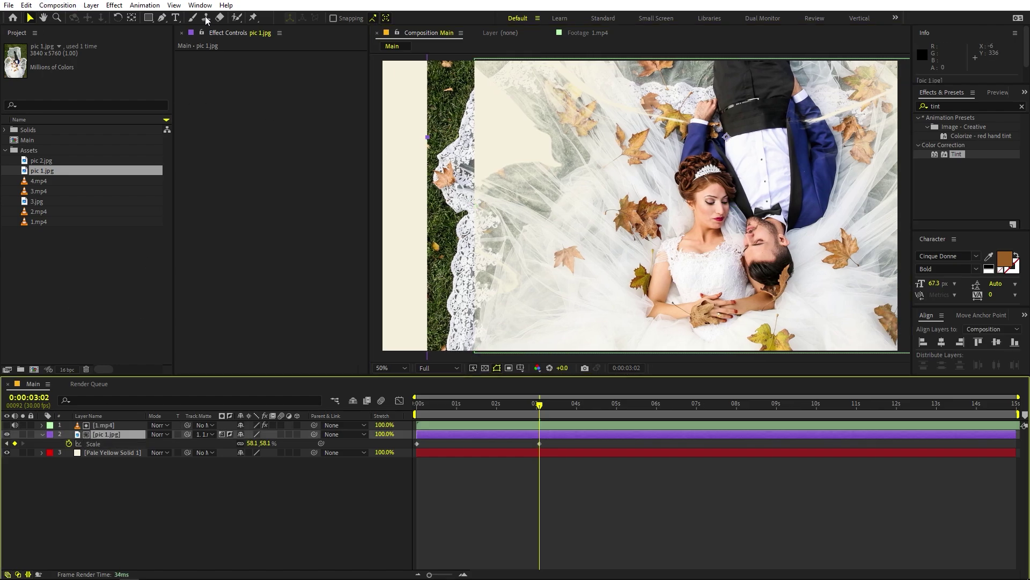
scroll(647, 155, "down", 2)
left_click_drag(607, 294, 439, 312)
left_click_drag(484, 167, 563, 137)
key("g")
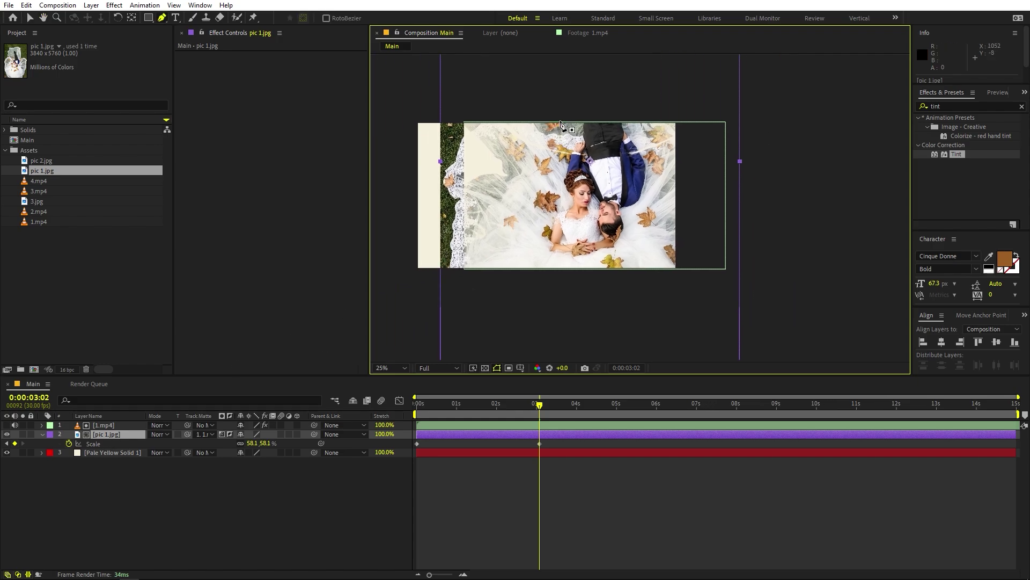
left_click(536, 72)
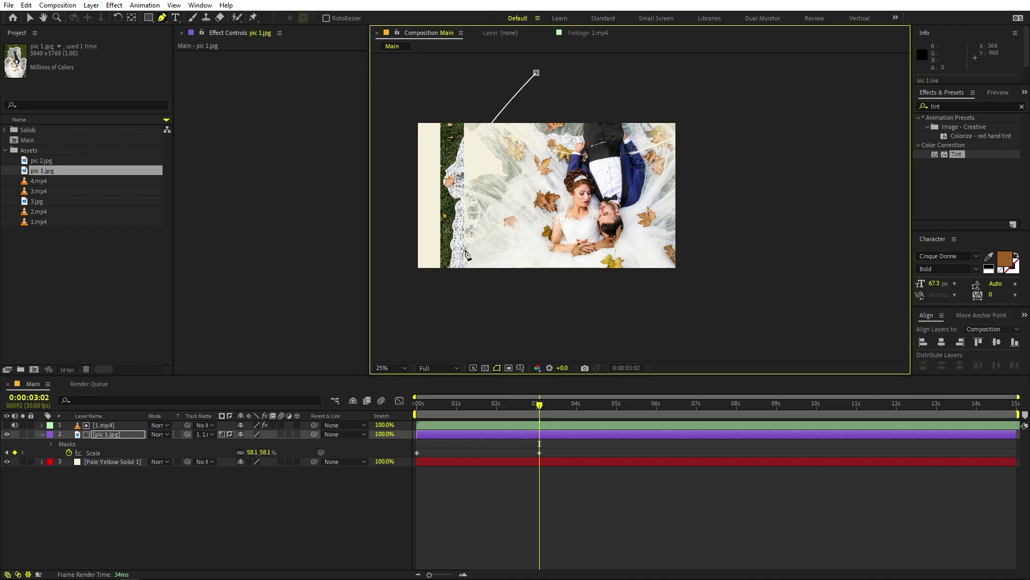
left_click_drag(486, 284, 656, 289)
left_click(669, 268)
left_click(668, 223)
left_click_drag(678, 187, 666, 155)
left_click(647, 120)
left_click_drag(620, 87, 556, 86)
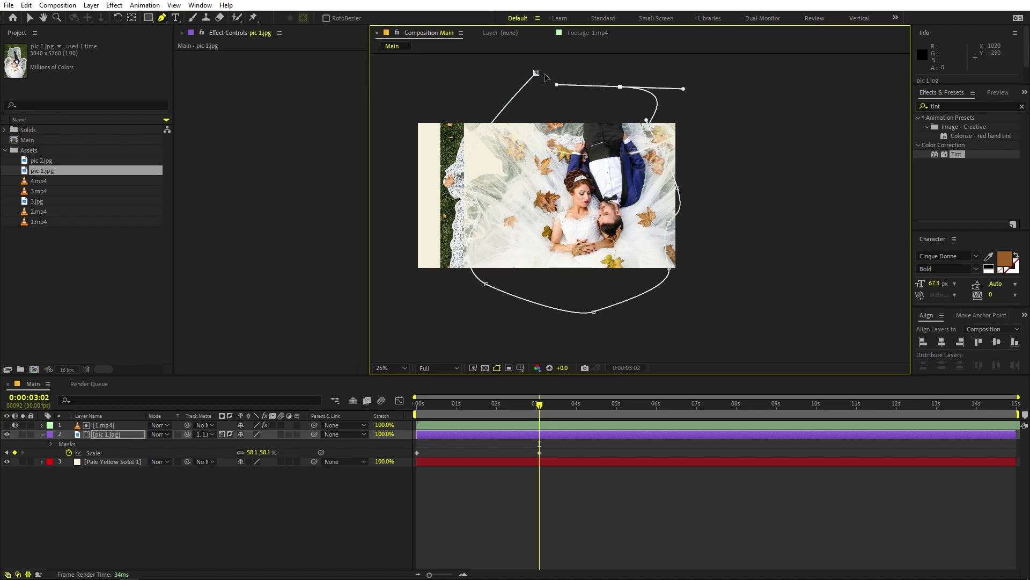
left_click(537, 73)
- Set the Mask Feather of the pic 1.jpg mask to 318 pixels
left_click(118, 437)
key("f")
mouse_move(249, 453)
left_mouse_down()
mouse_move(267, 452)
mouse_move(256, 452)
left_mouse_up()
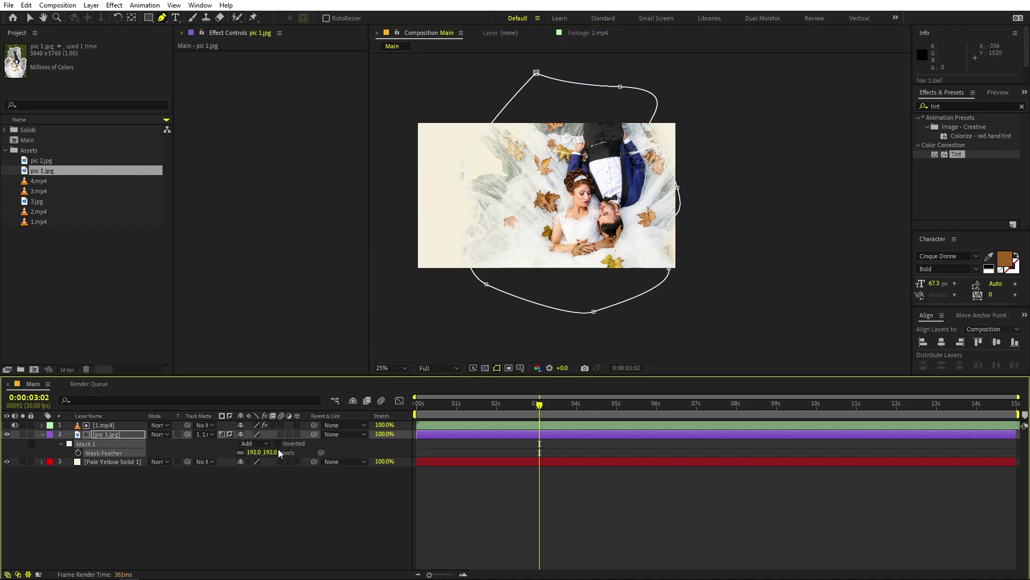
key("h")
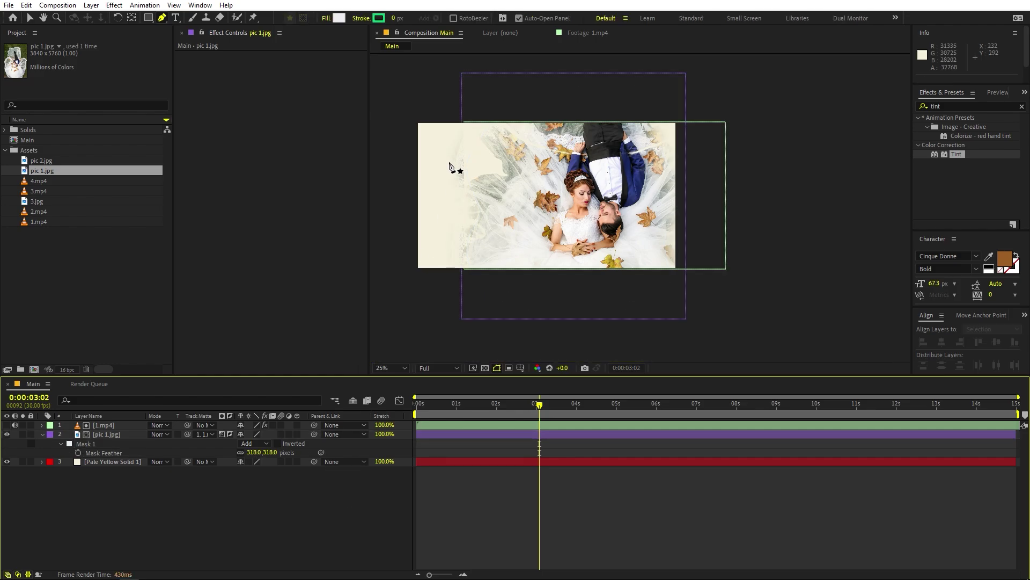
- Change the colour of the pic 1.jpg mask outline to red (FF0000)
scroll(450, 166, "up", 2)
left_click_drag(476, 209, 528, 223)
key("g")
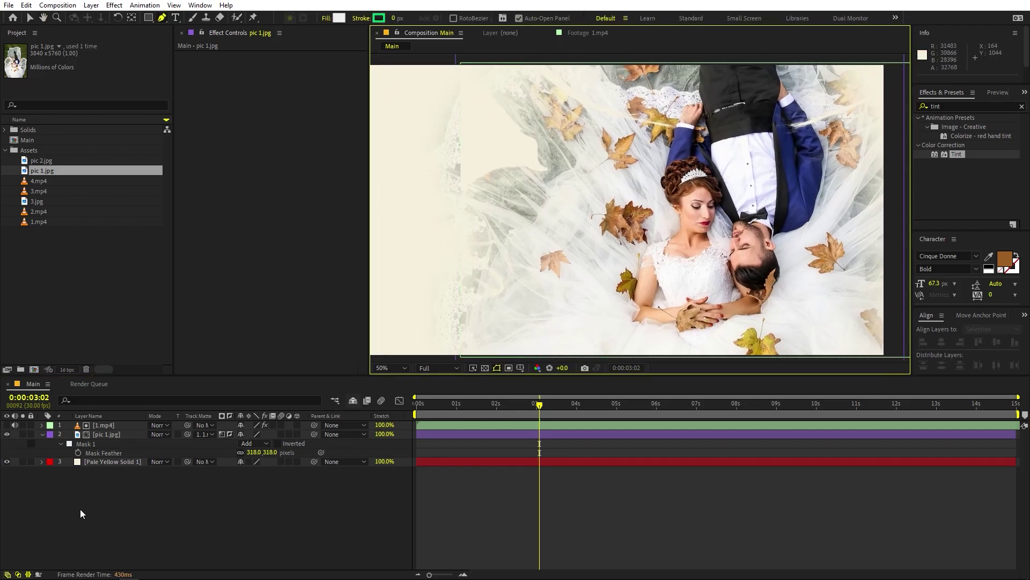
left_click(113, 436)
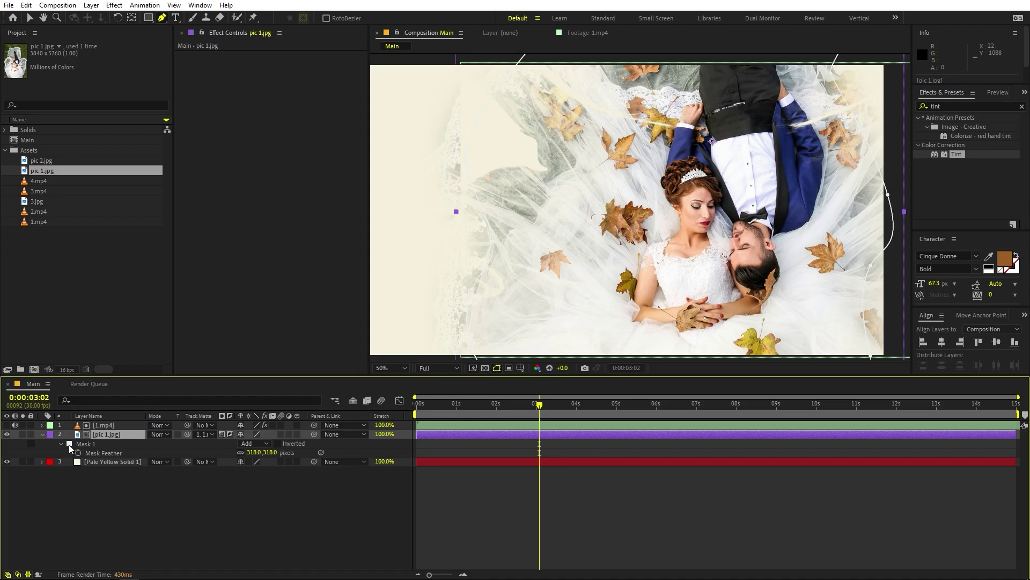
key("m")
left_click(69, 444)
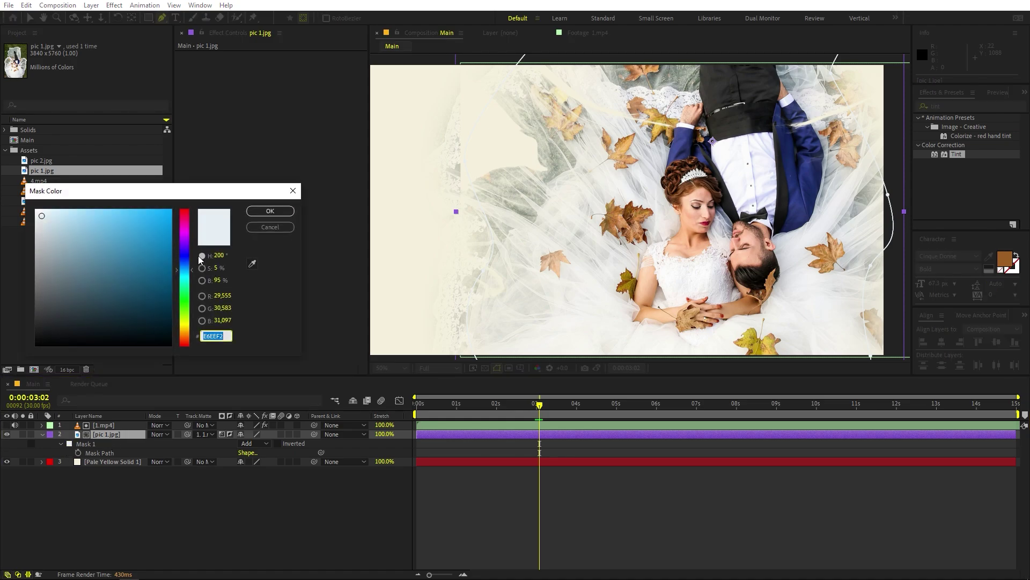
left_click_drag(185, 256, 186, 169)
left_click(170, 210)
left_click(274, 214)
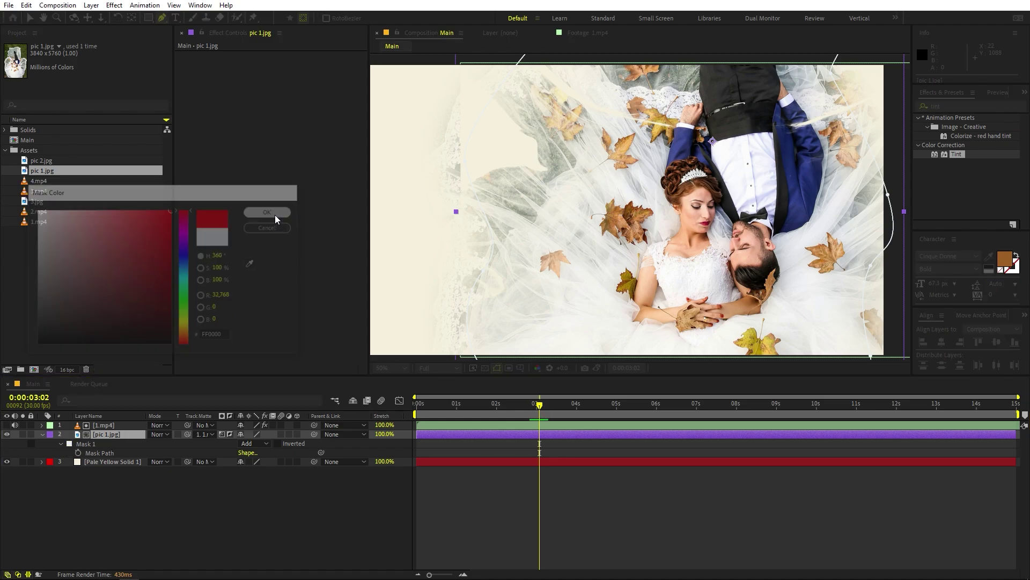
- Reshape the left side of the pic 1.jpg mask with added curved points and move its lower-left point inward
left_click(464, 161)
left_click_drag(465, 161, 508, 156)
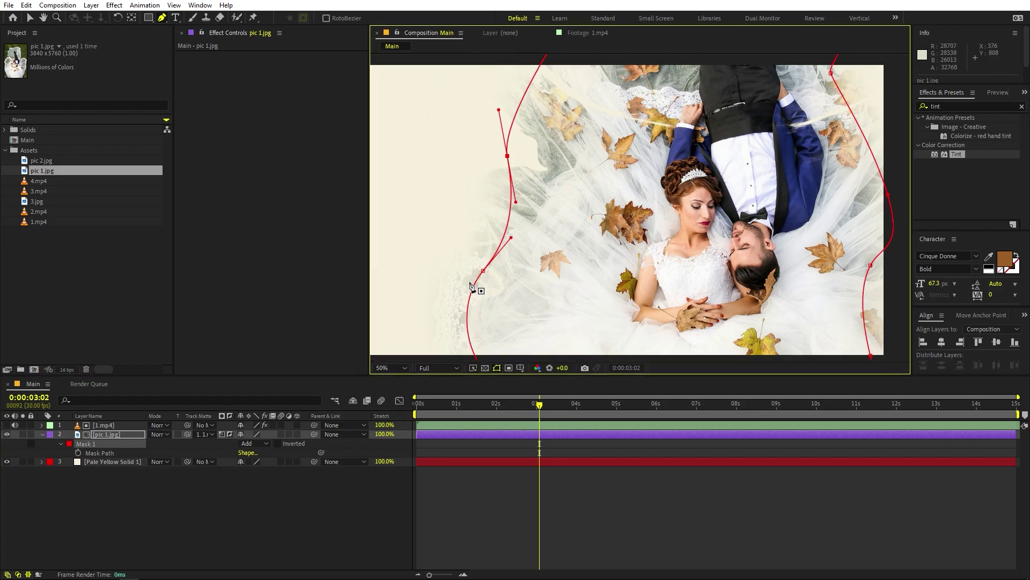
left_click_drag(481, 272, 521, 209)
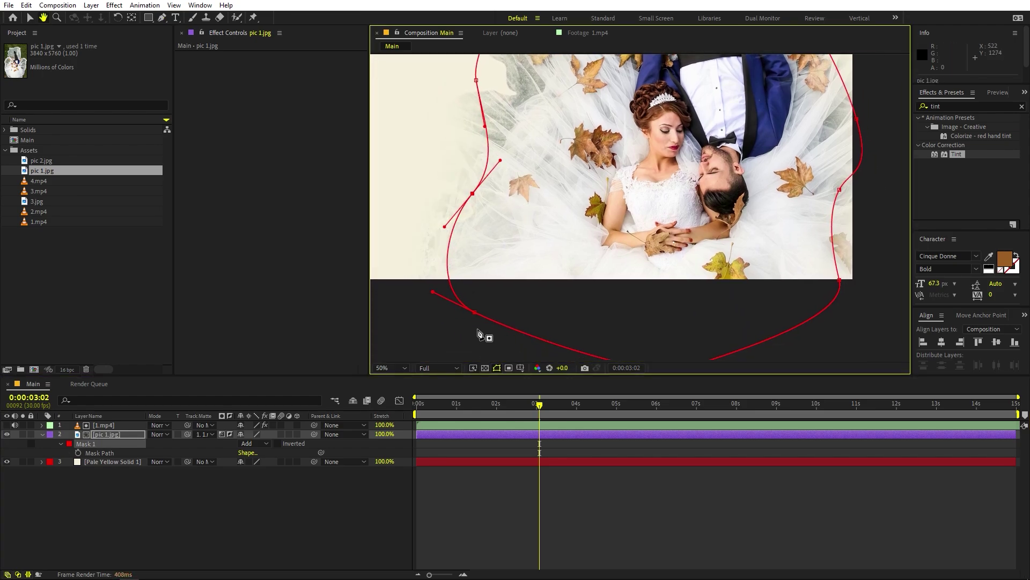
left_click_drag(475, 314, 498, 313)
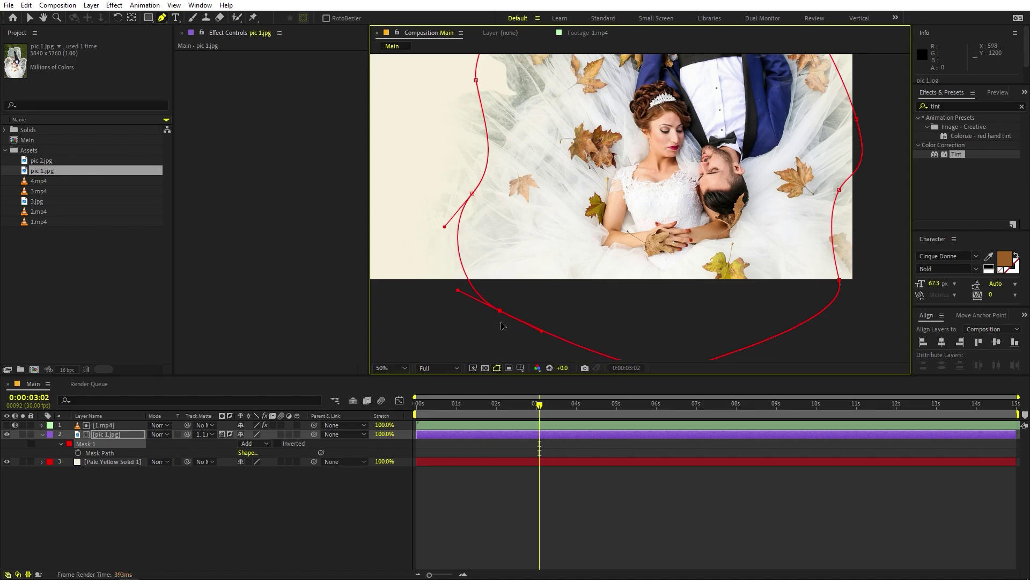
left_click(633, 515)
- Fit the composition in the viewer and play the masked ink reveal from the start
scroll(713, 308, "down", 2)
scroll(683, 318, "up", 1)
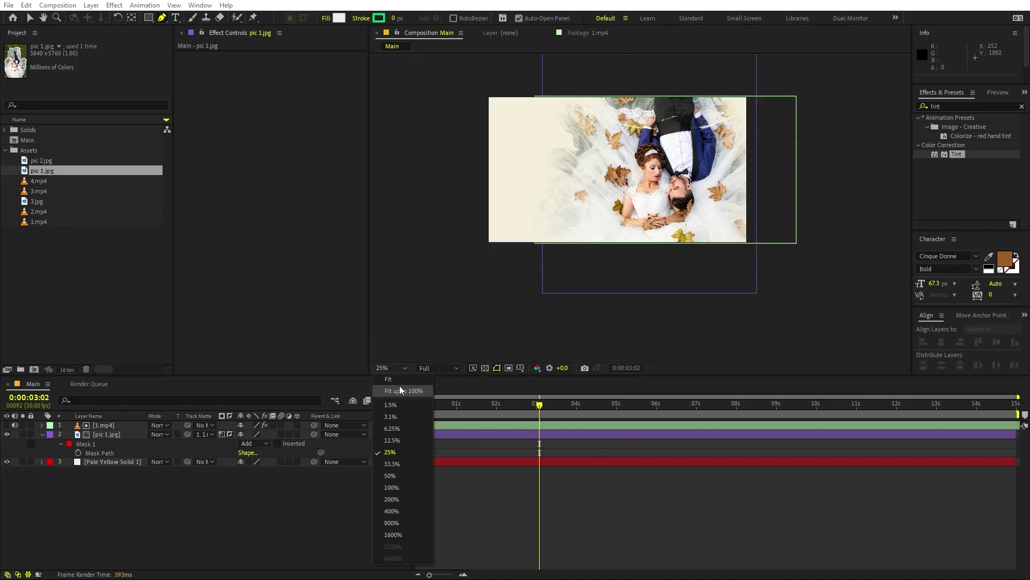
key("alt+slash")
key("Home")
key("space")
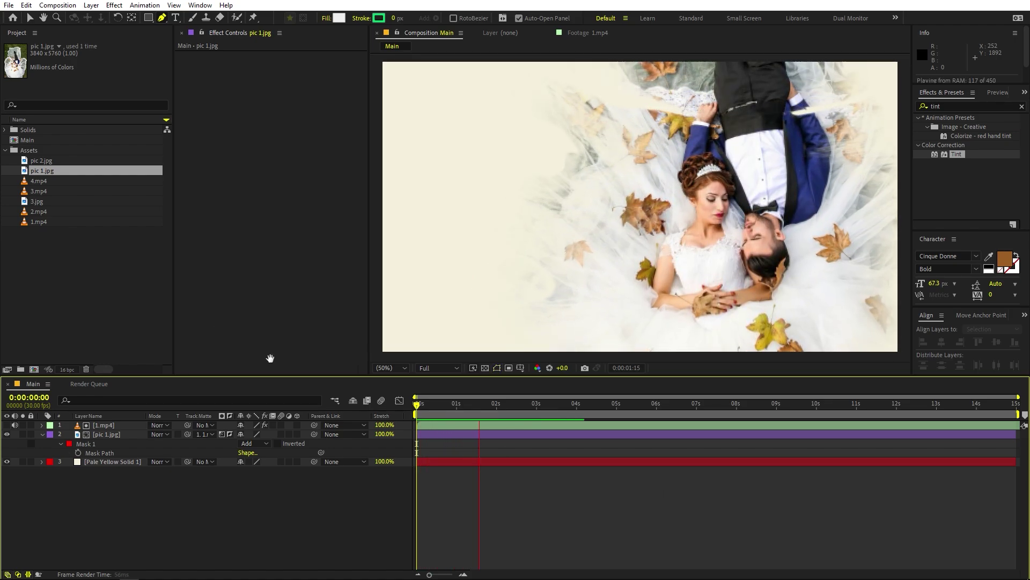
left_click(79, 282)
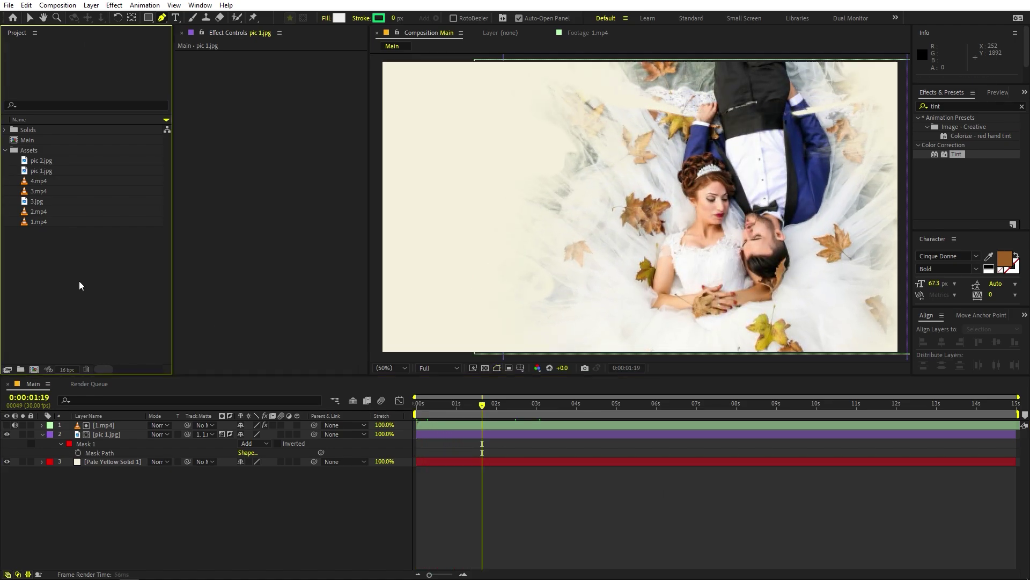
- Add a text layer reading "Join Us" on the pale area to the left of the photo
left_click(176, 18)
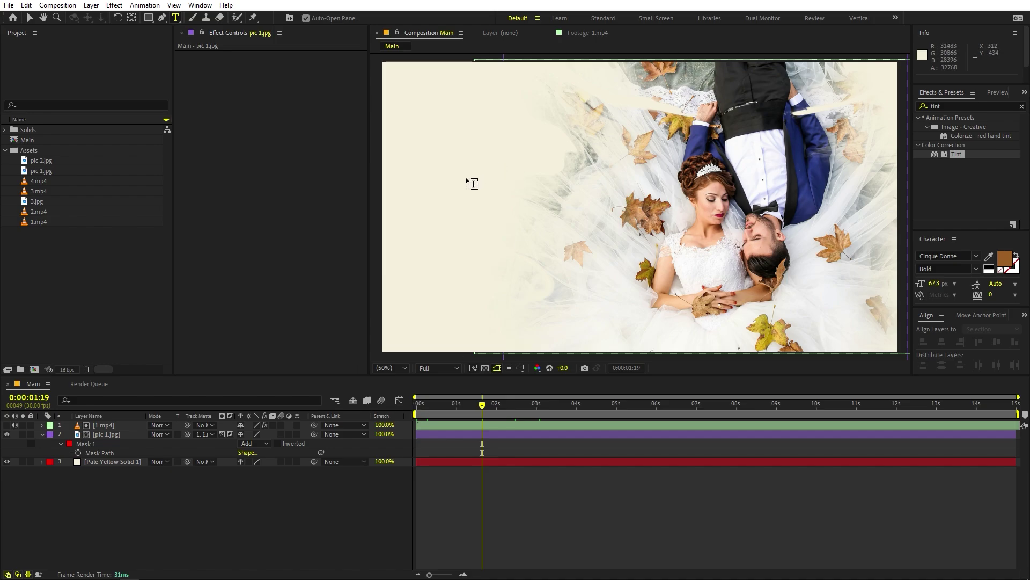
left_click(450, 182)
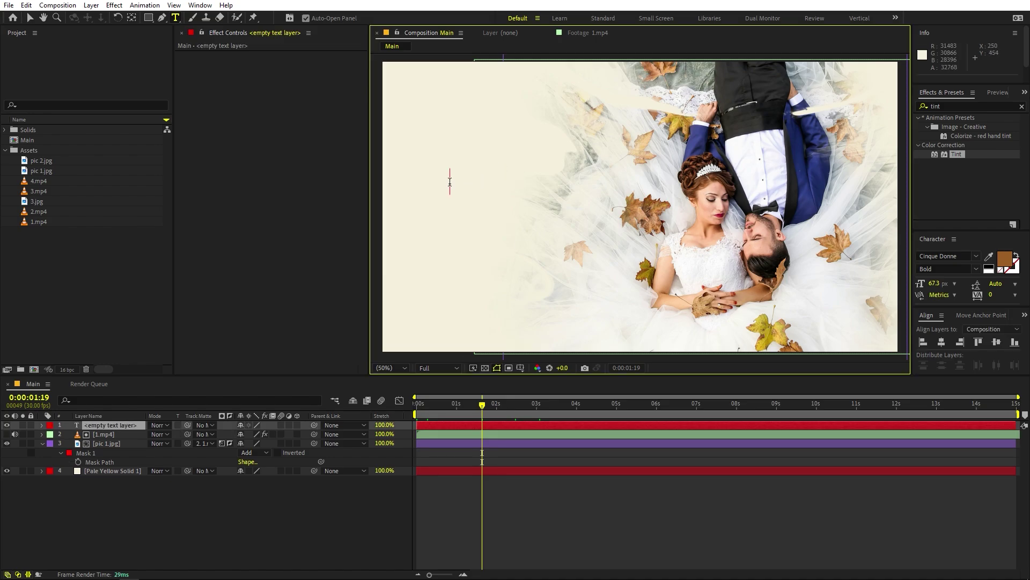
type("Join ")
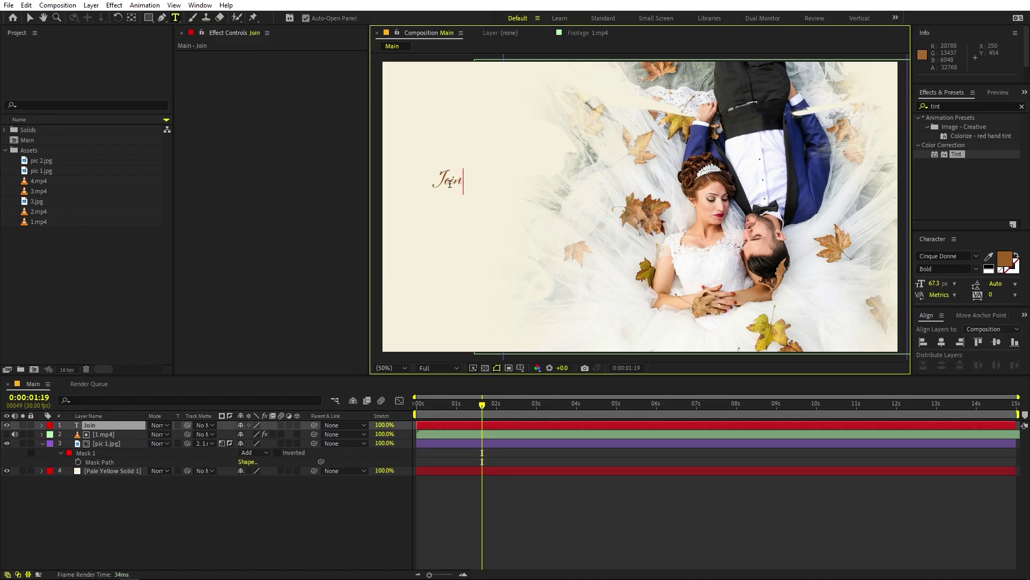
type("Us")
- Change the fill colour of the whole "Join Us" text to dark brown (704316)
double_click(450, 182)
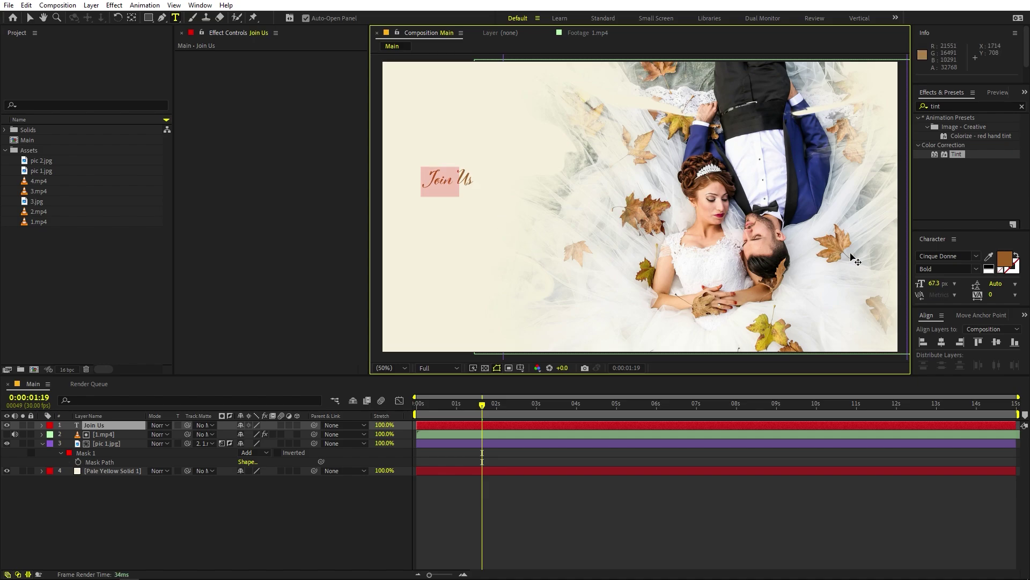
left_click(976, 256)
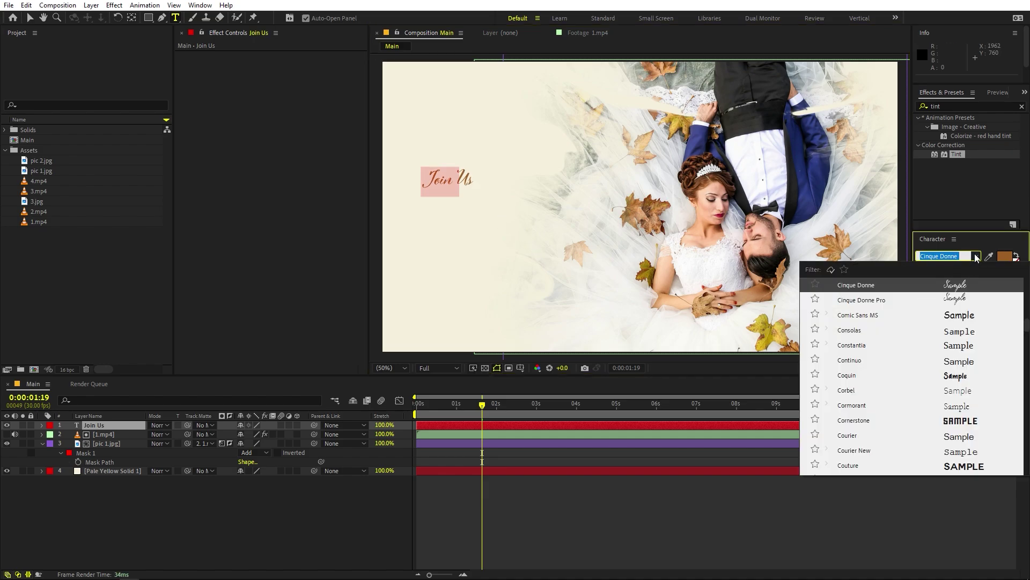
left_click(976, 257)
triple_click(474, 183)
left_click(1005, 259)
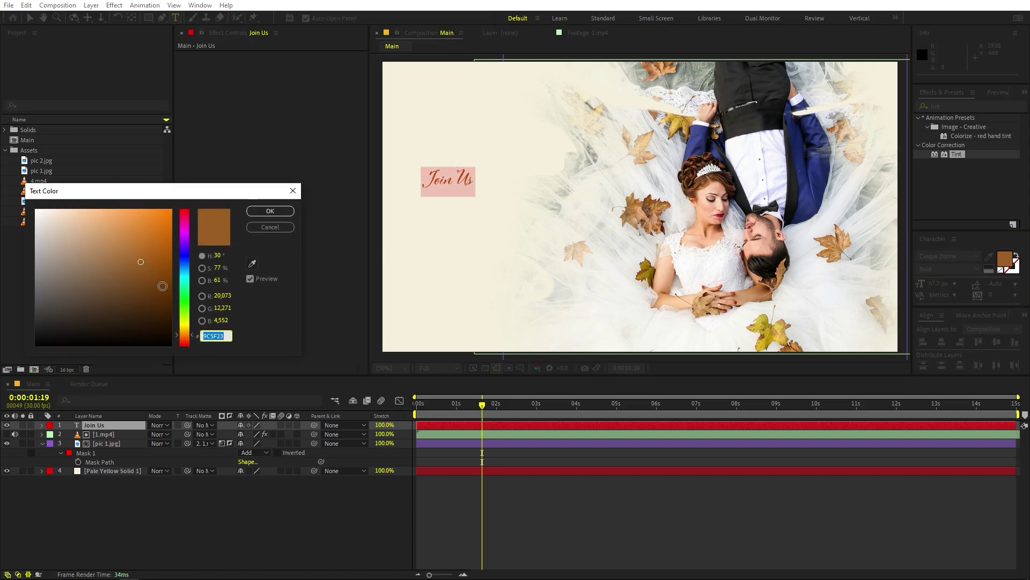
left_click_drag(144, 262, 144, 285)
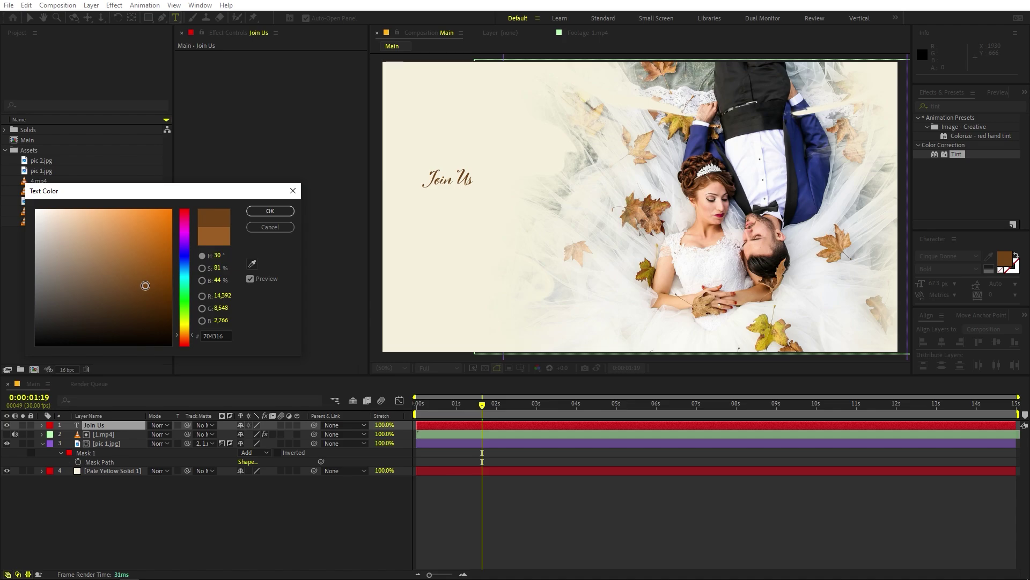
left_click(263, 211)
- Add a text animator with Position and Blur properties to the Join Us layer
left_click(30, 427)
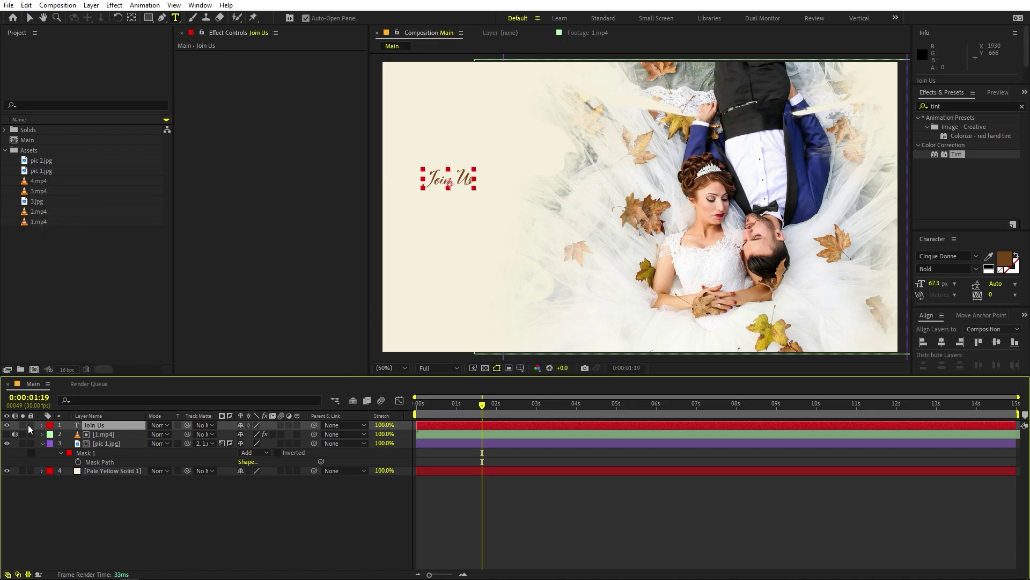
left_click(40, 426)
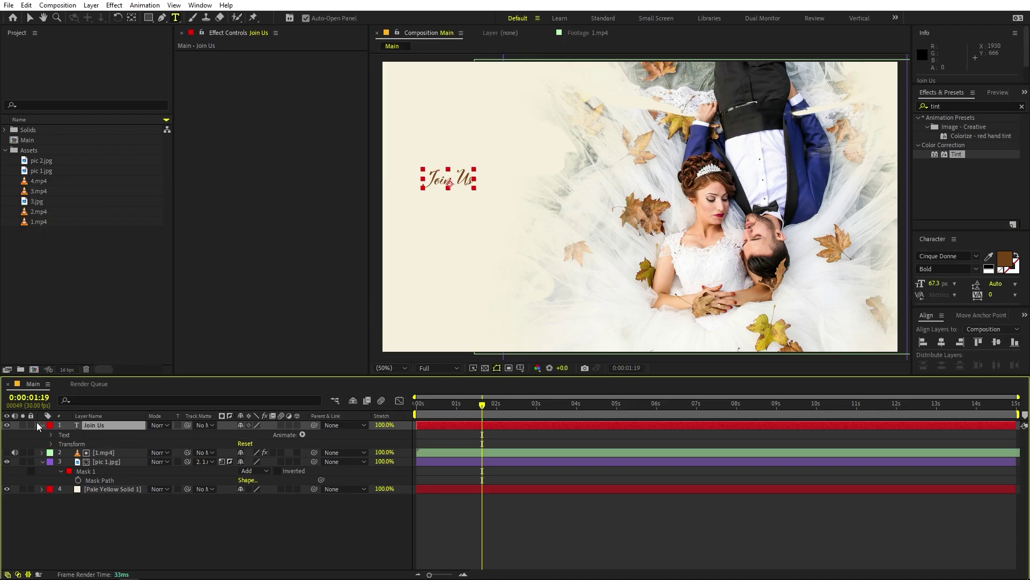
left_click(302, 435)
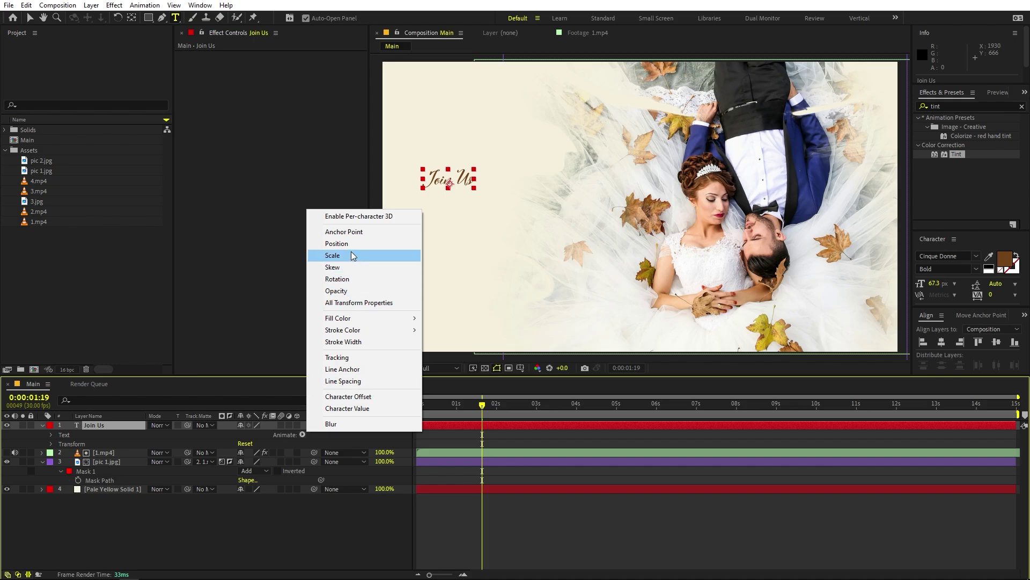
left_click(337, 244)
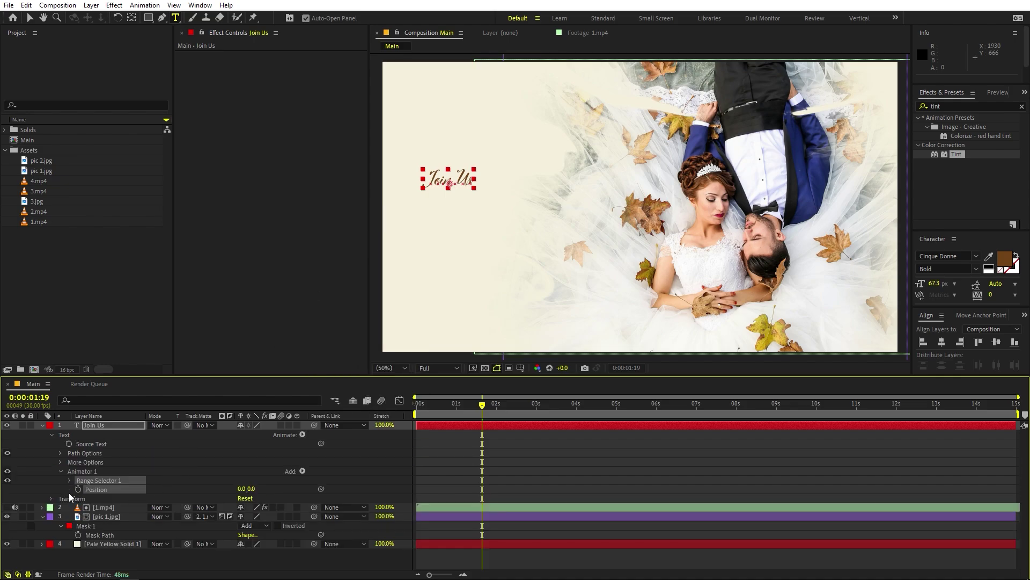
left_click(303, 470)
mouse_move(328, 476)
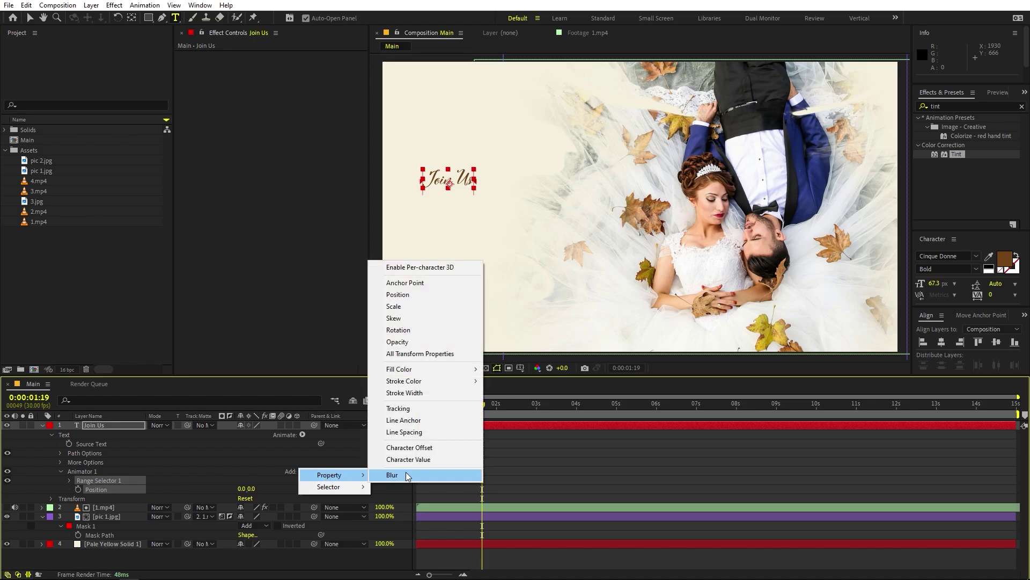
left_click(407, 474)
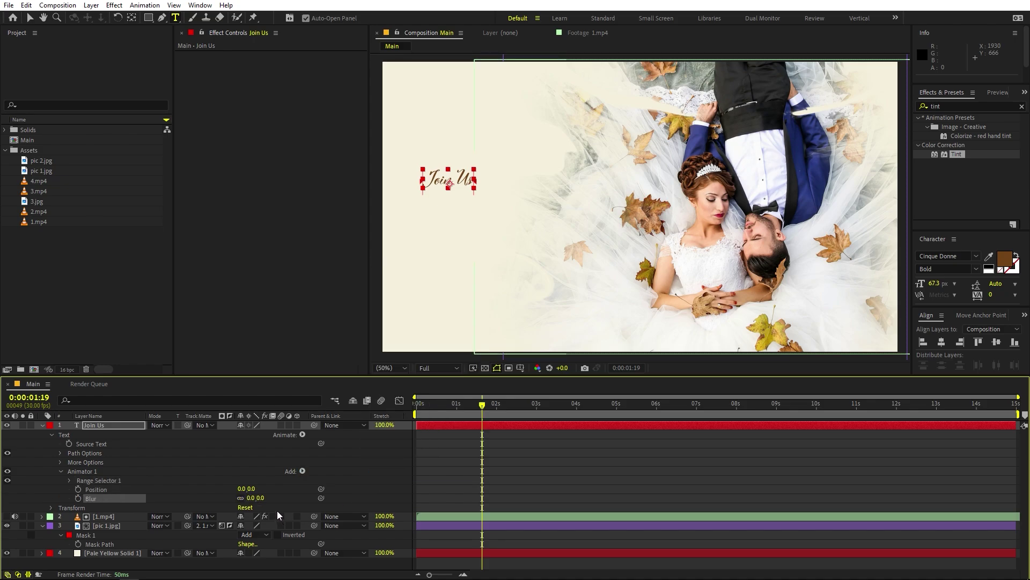
- Set the text animator's Blur to 77 and its Position to 0, 127
left_click_drag(259, 498, 287, 496)
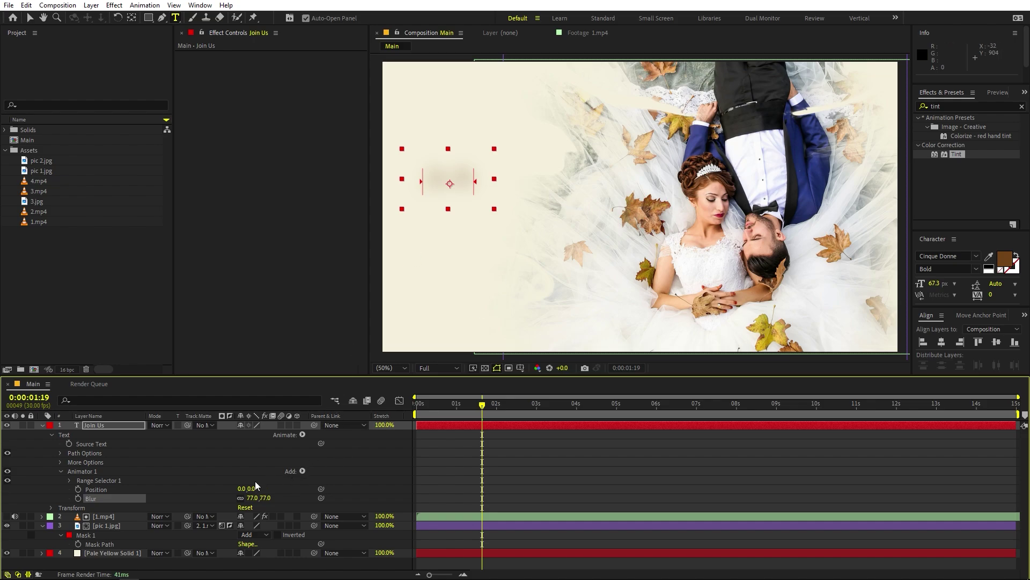
left_click_drag(250, 488, 286, 499)
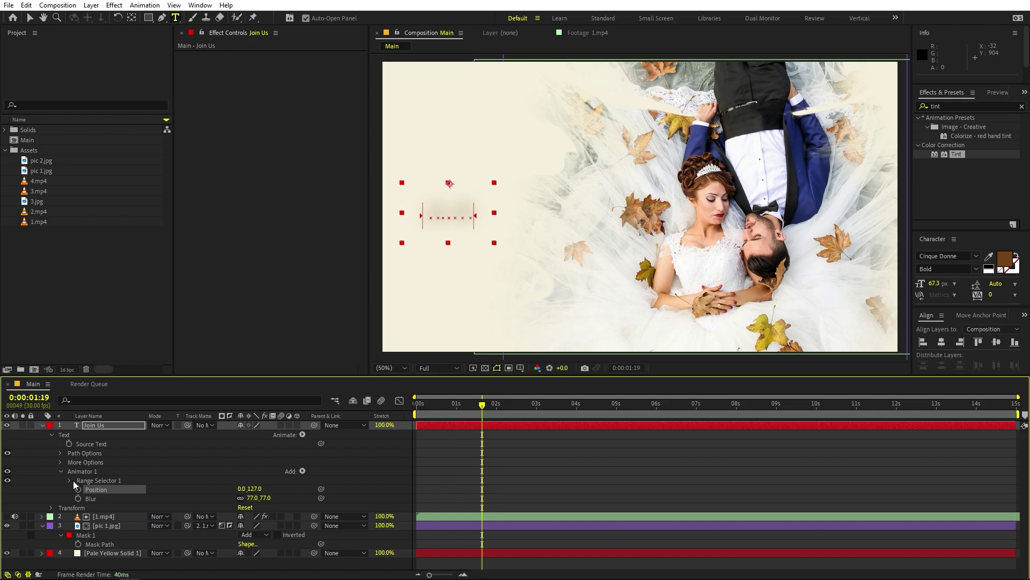
left_click(60, 470)
left_click(60, 471)
- Keyframe the Range Selector's Start at 0% at 0:00:01:19 and trim the Join Us layer to begin at that frame
left_click(70, 480)
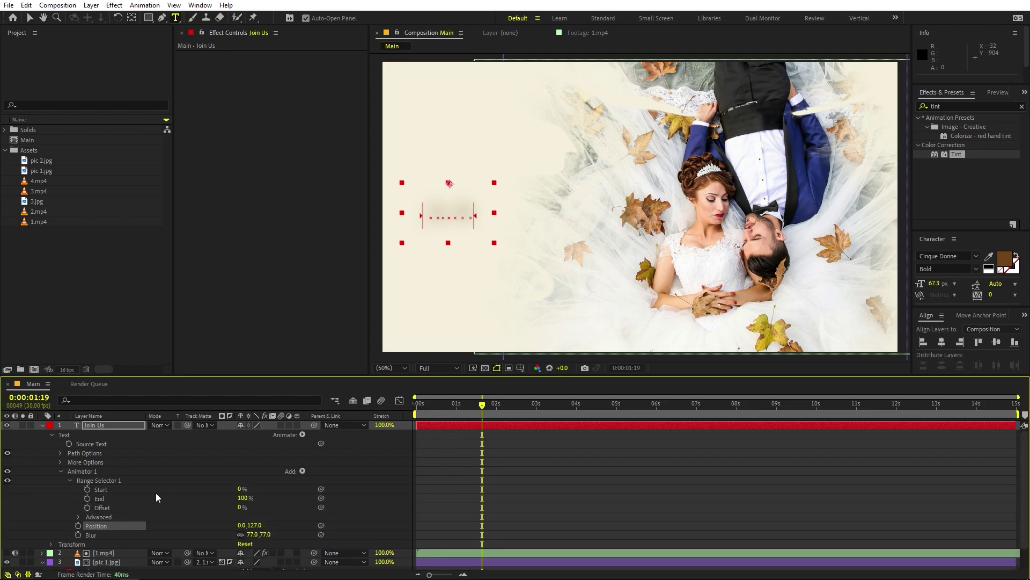
left_click(220, 501)
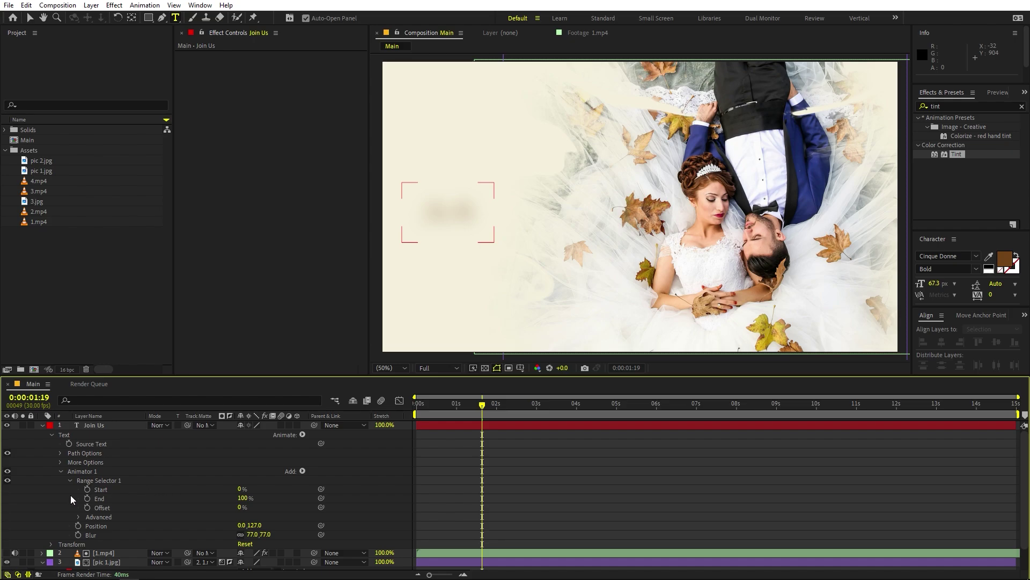
left_click(88, 489)
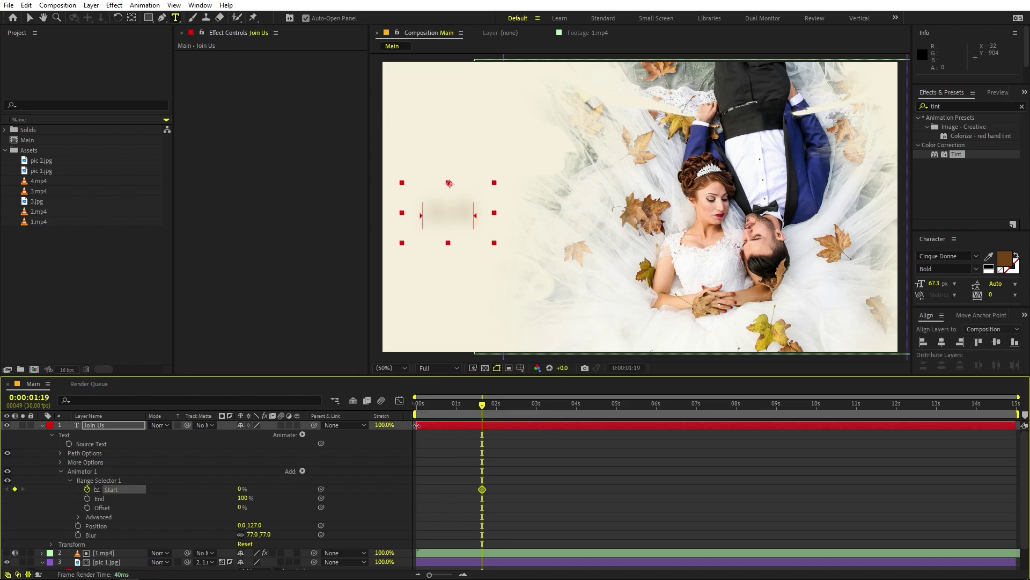
left_click_drag(417, 425, 471, 429)
- Keyframe the Range Selector's Start at 100% at 0:00:04:01
key("space")
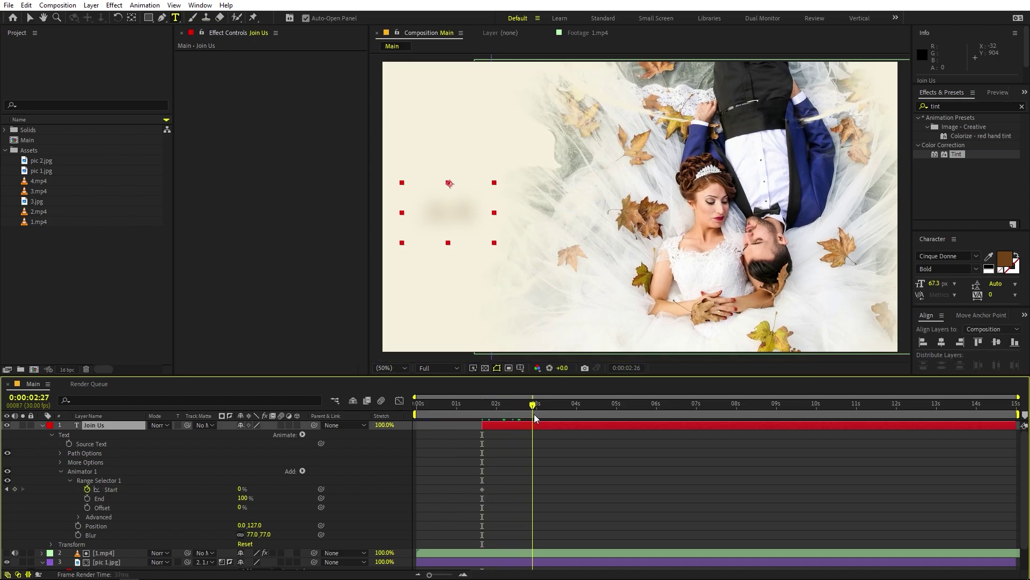
left_click(240, 488)
type("100")
key("Return")
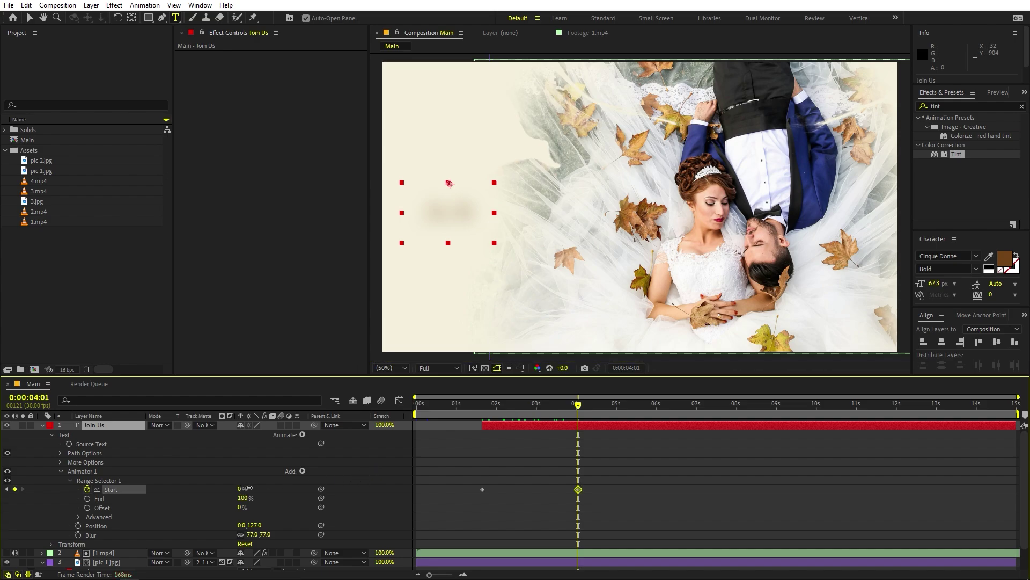
- Preview the Join Us text animation from just before its first keyframe
left_click(472, 413)
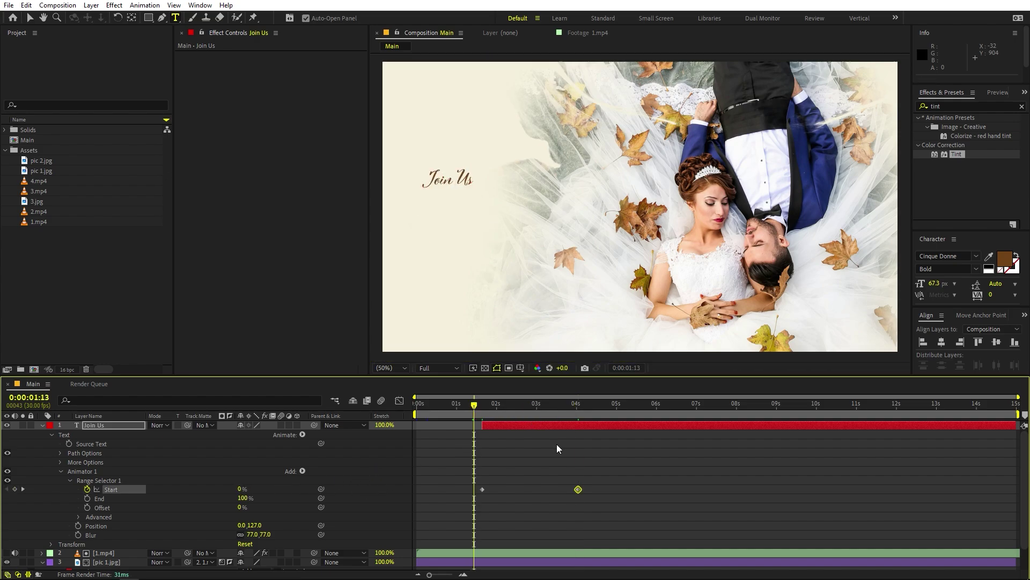
key("space")
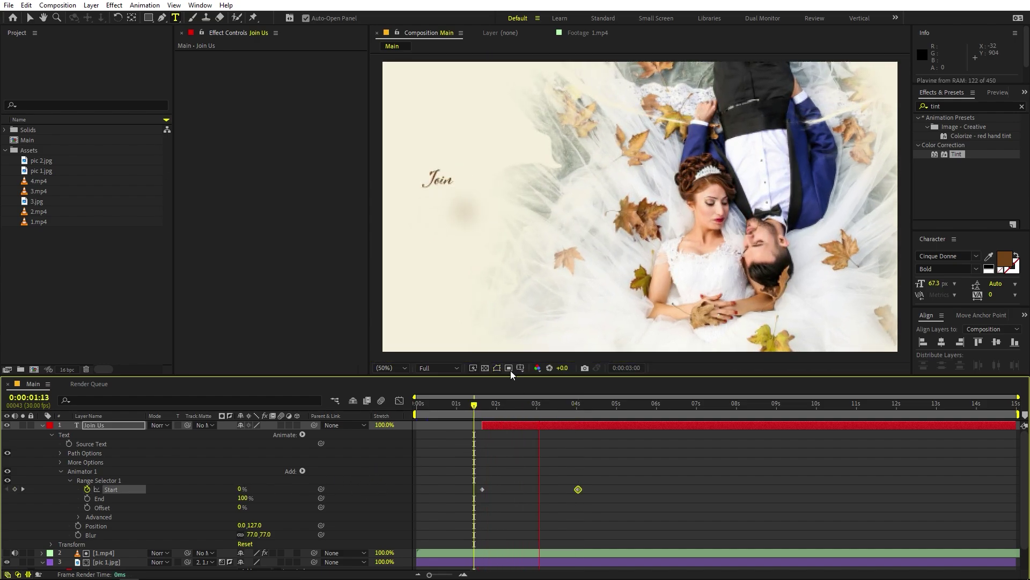
key("space")
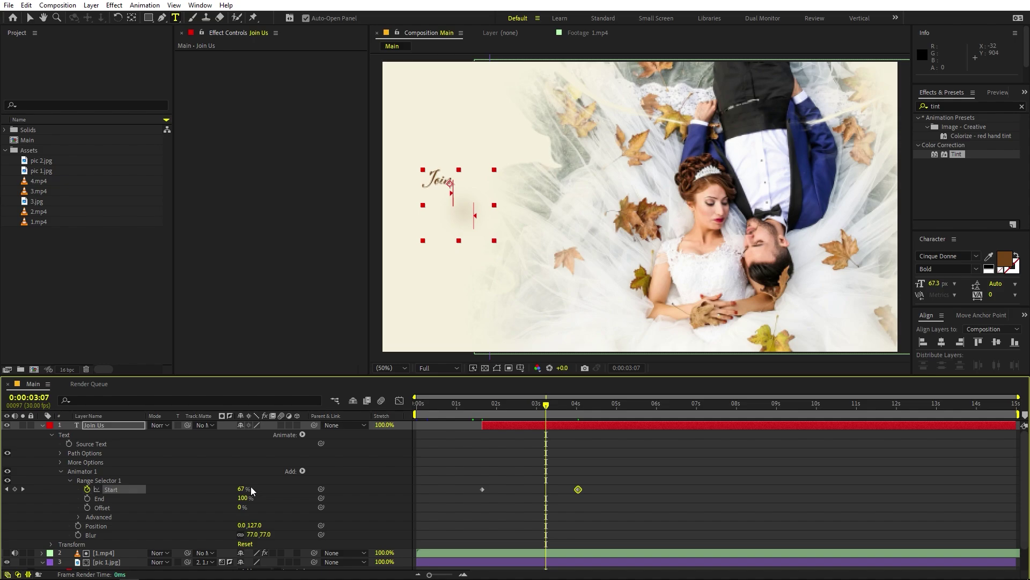
- Set the Range Selector's Based On option to Words and preview the text animation
left_click(79, 517)
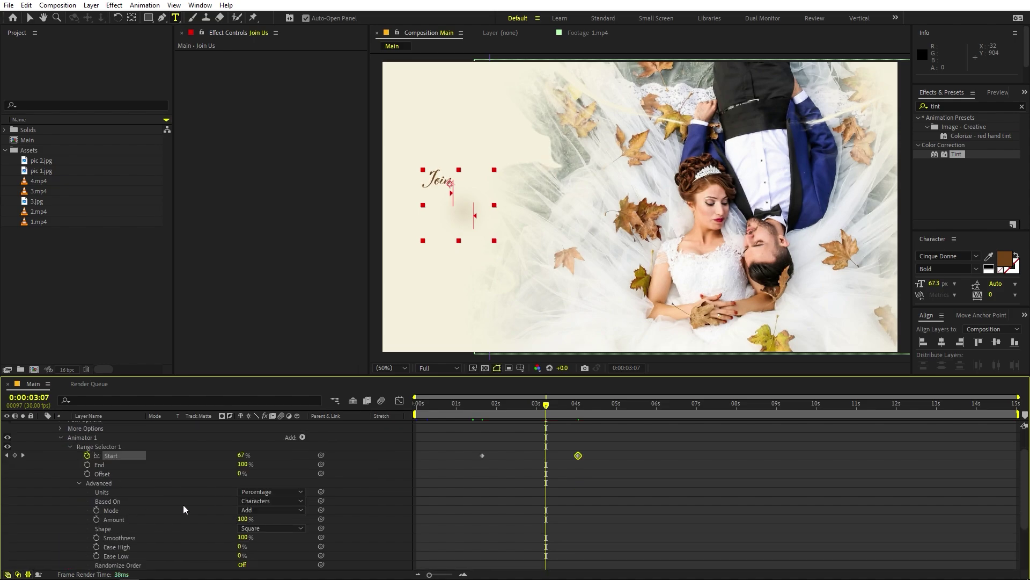
left_click(250, 502)
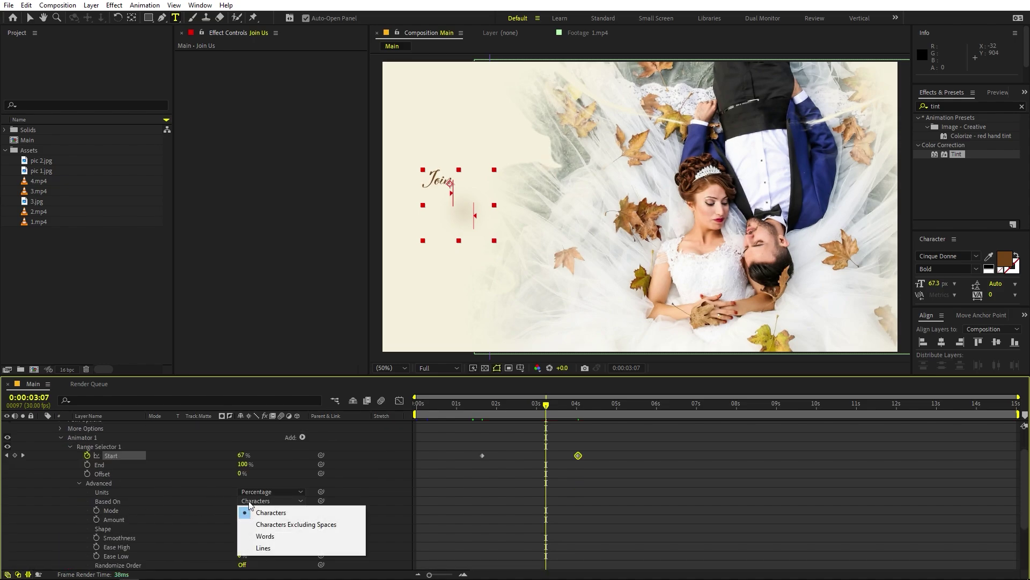
left_click(263, 537)
key("space")
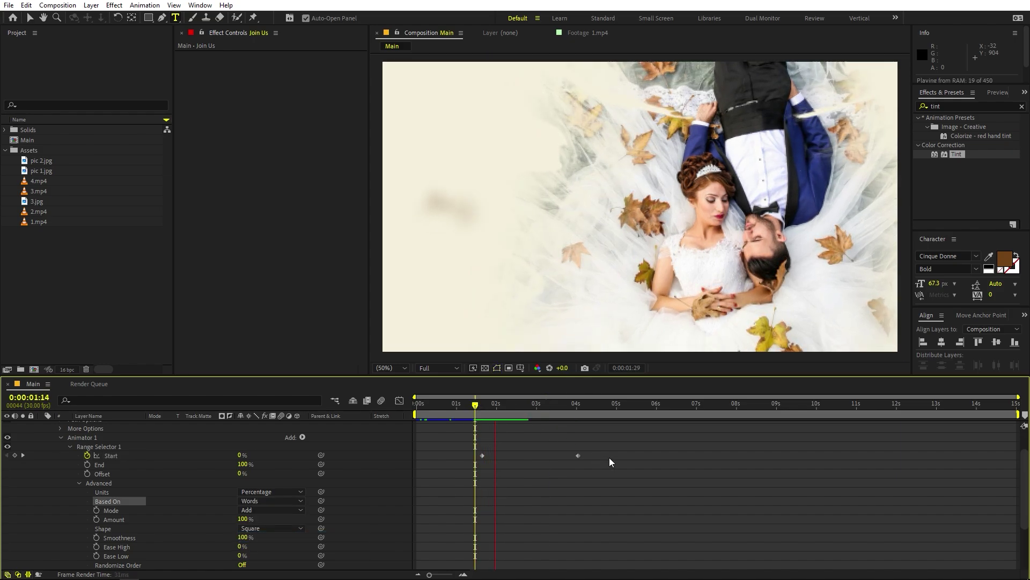
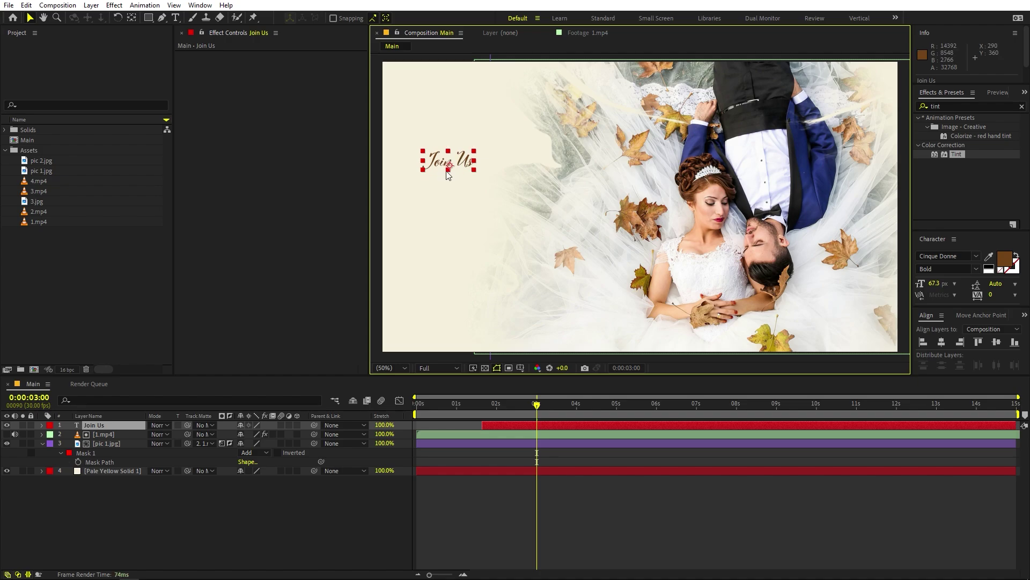
- Duplicate the Join Us layer and replace the copy's text with the couple's names, placing "Weds" on a line between them
left_click(120, 425)
key("ctrl+d")
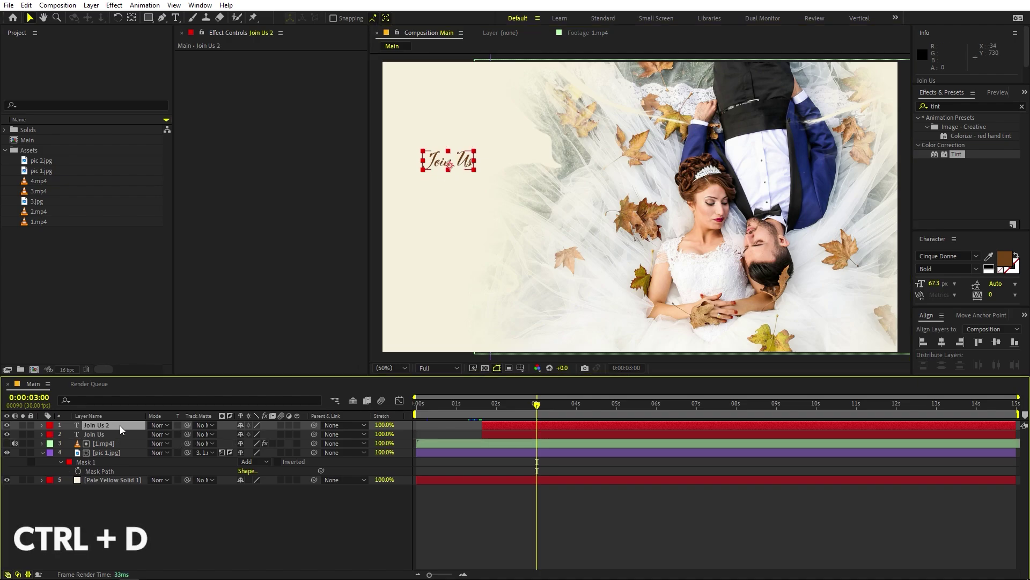
double_click(111, 426)
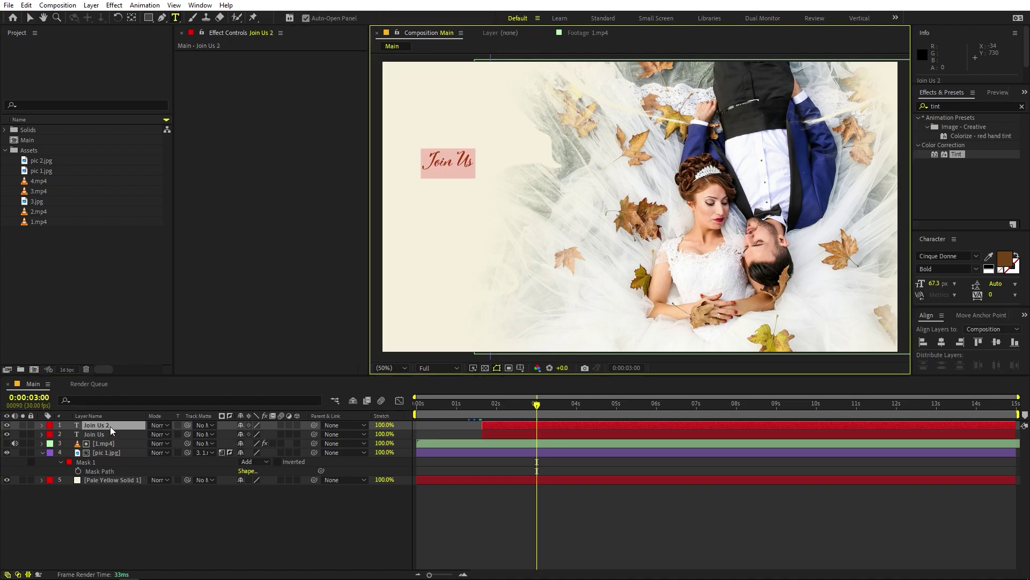
type("Mi")
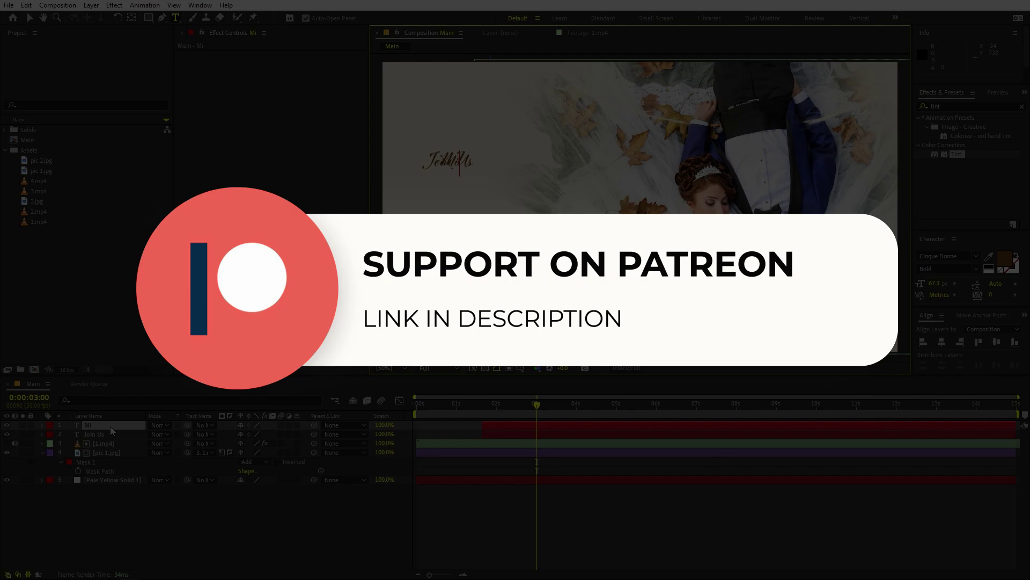
type("chael Weds")
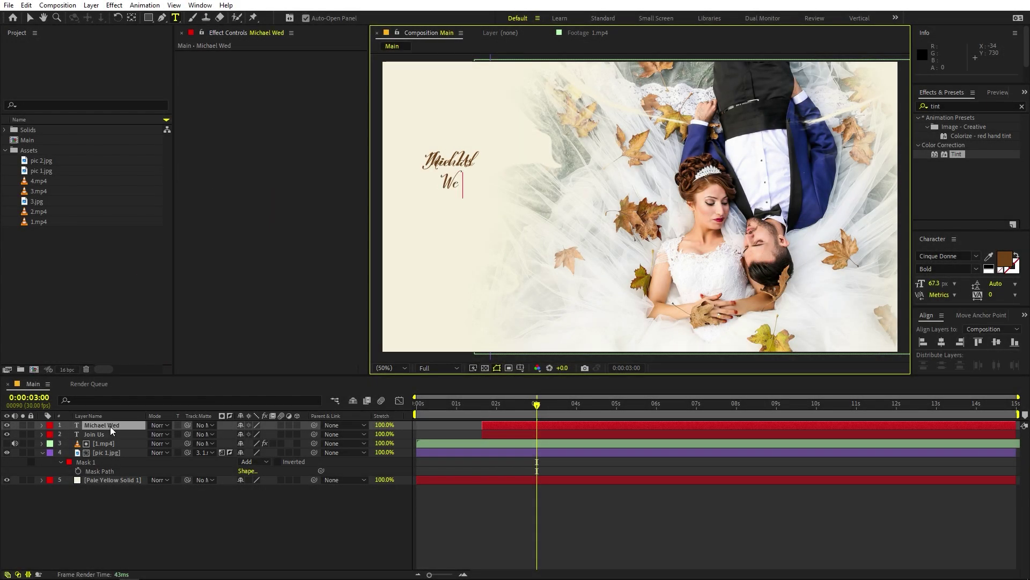
key("Return")
type("Olivia")
- Enlarge the couple's names text and arrange it below "Join Us", with "Join Us" moved higher
left_click(30, 18)
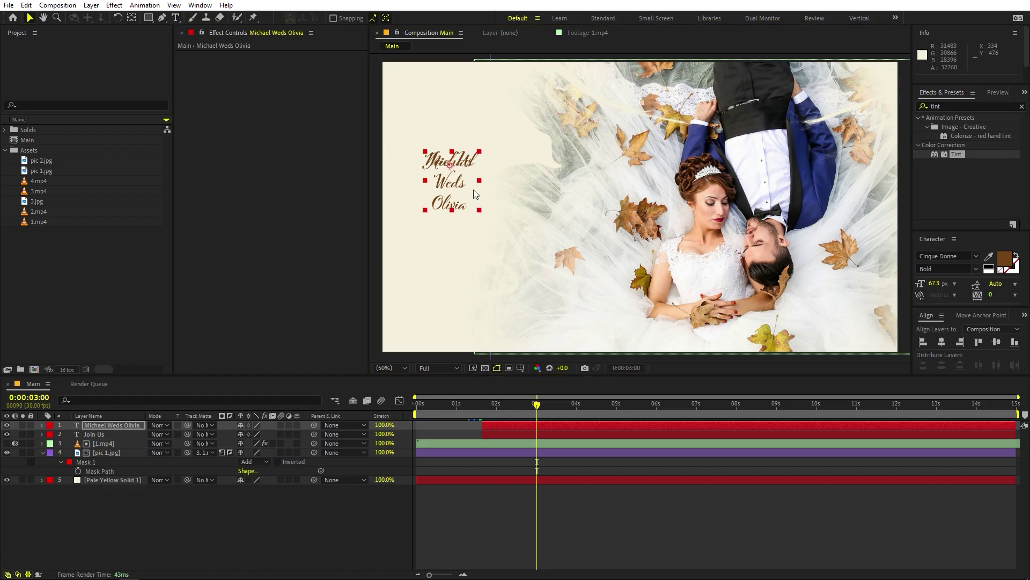
left_click_drag(479, 209, 474, 278)
left_click_drag(466, 153, 468, 132)
left_click(113, 425)
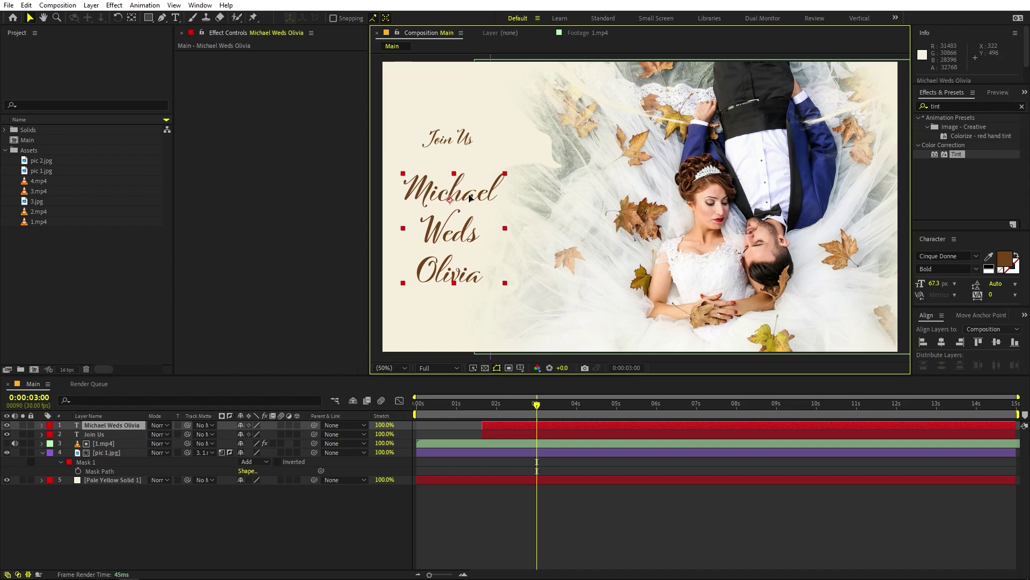
- Shift the 1.mp4 and pic 1.jpg layers together slightly to the right, away from the text
left_click(103, 444)
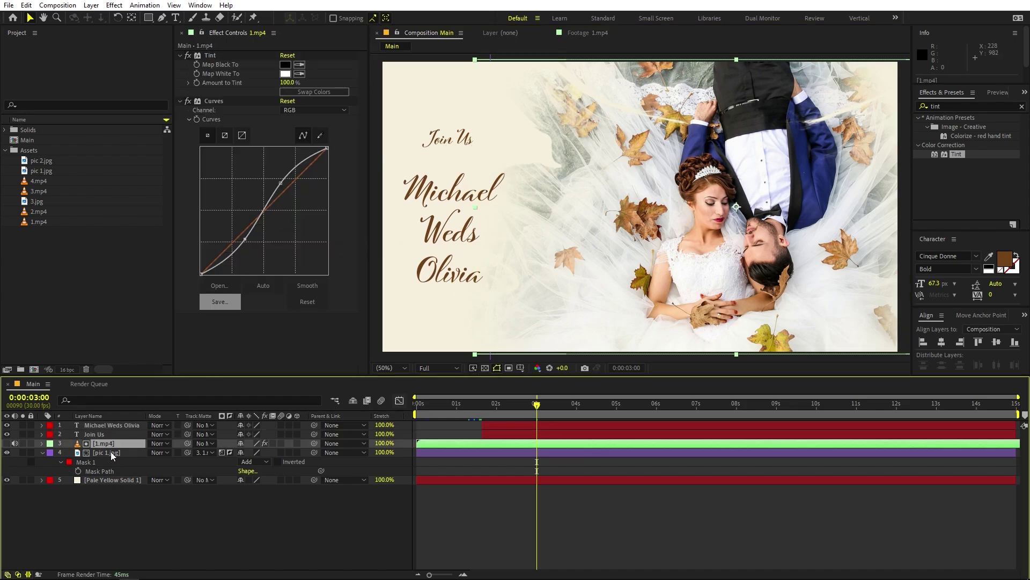
left_click(106, 453, "ctrl")
left_click_drag(750, 261, 777, 261)
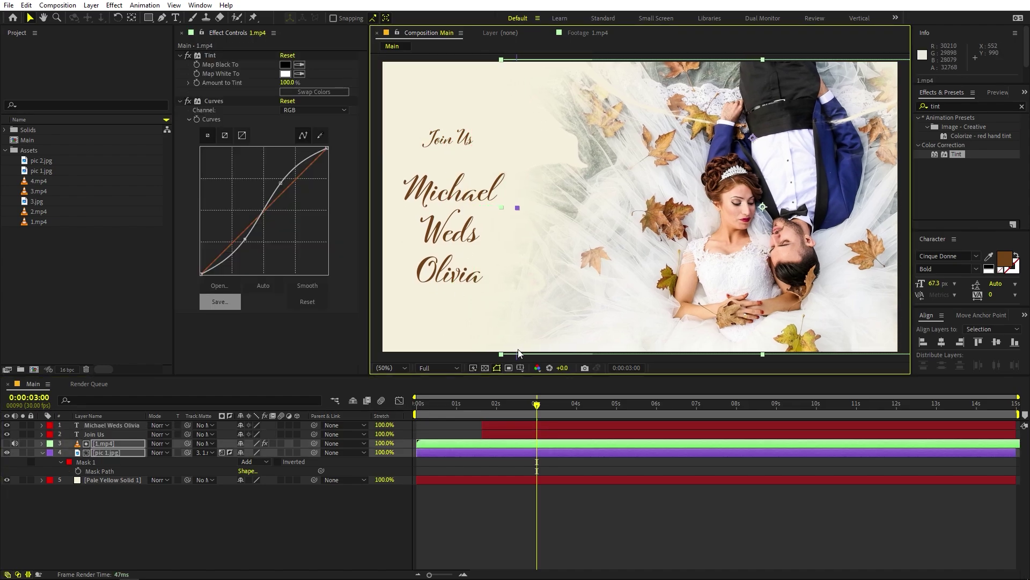
- Shift the "Join Us" and couple's names text layers together slightly to the right in the frame
left_click(501, 435)
left_click(517, 426, "ctrl")
left_click_drag(467, 228, 482, 228)
left_click(531, 479)
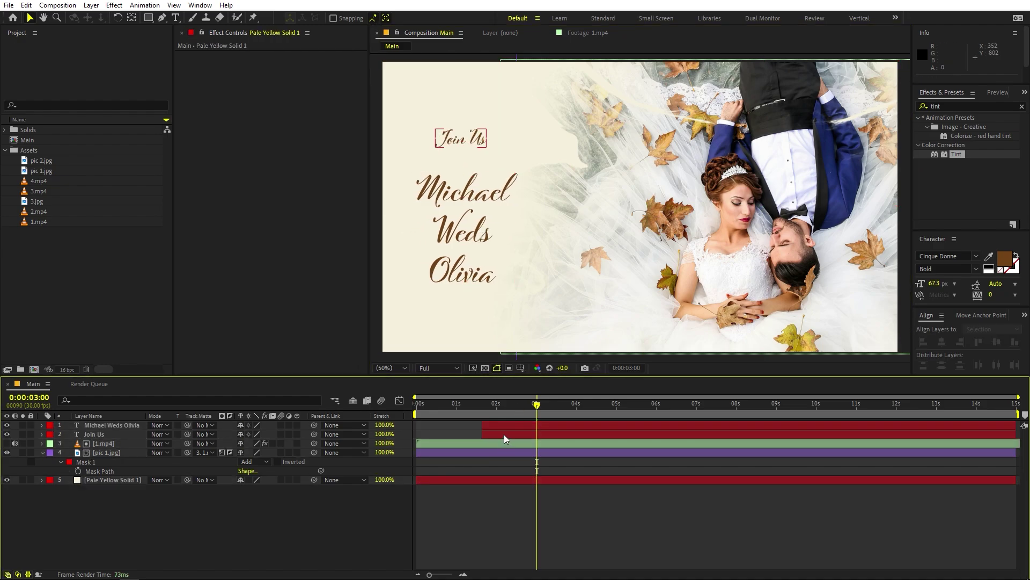
- Delay the couple's names layer to start at about 2.4 seconds, after "Join Us", and preview the timing
left_click_drag(510, 426, 532, 425)
key("space")
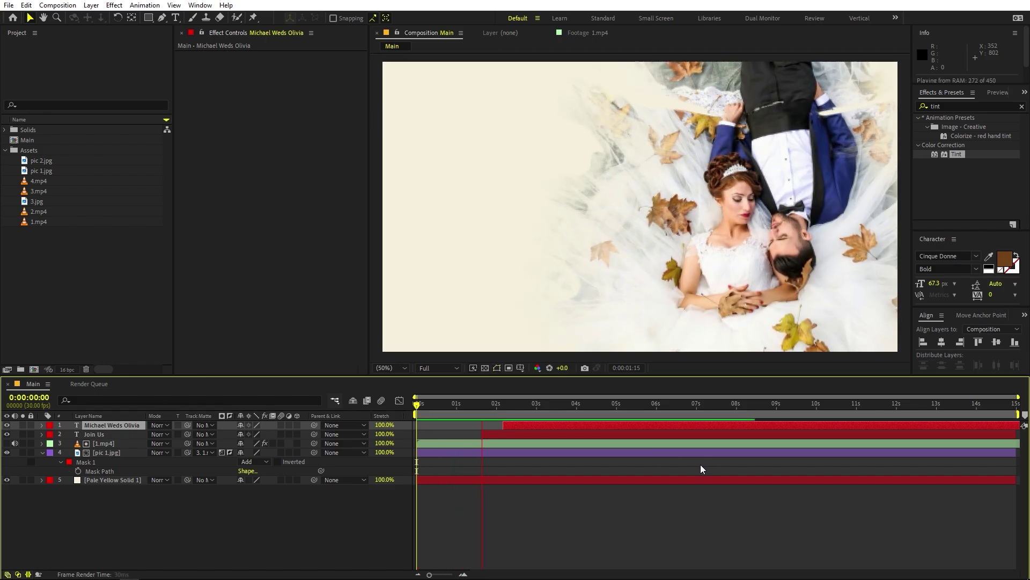
left_click(486, 408)
key("space")
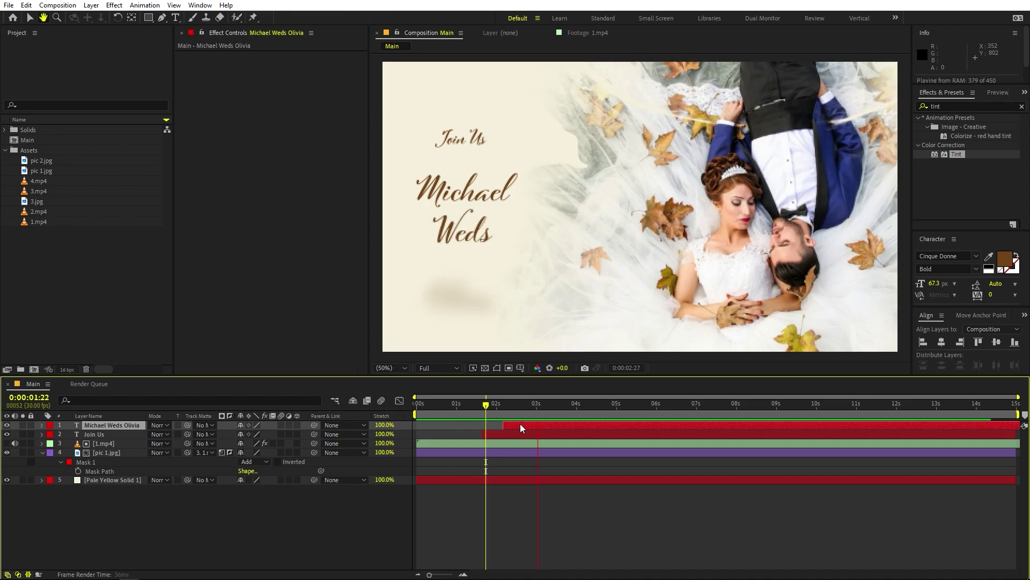
left_click_drag(520, 424, 527, 424)
key("space")
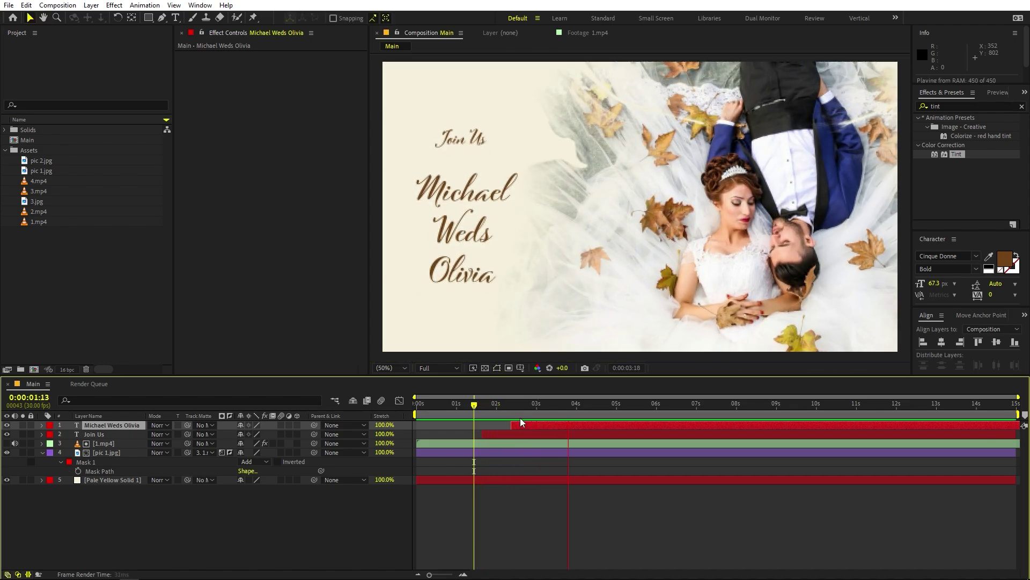
left_click(632, 510)
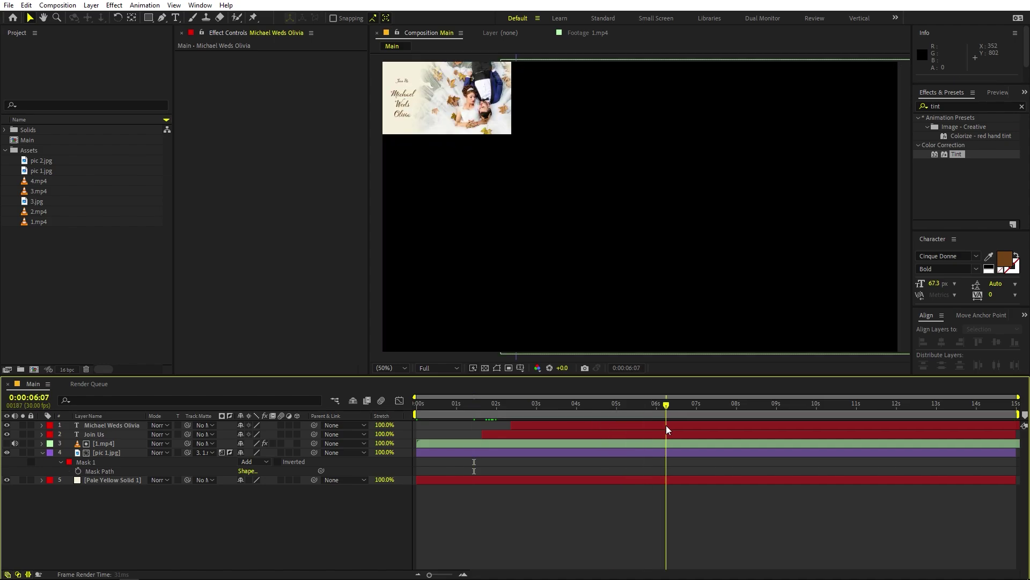
- Pre-compose the two text layers, 1.mp4 and pic 1.jpg into a new composition named "Slide 1"
left_click(42, 453)
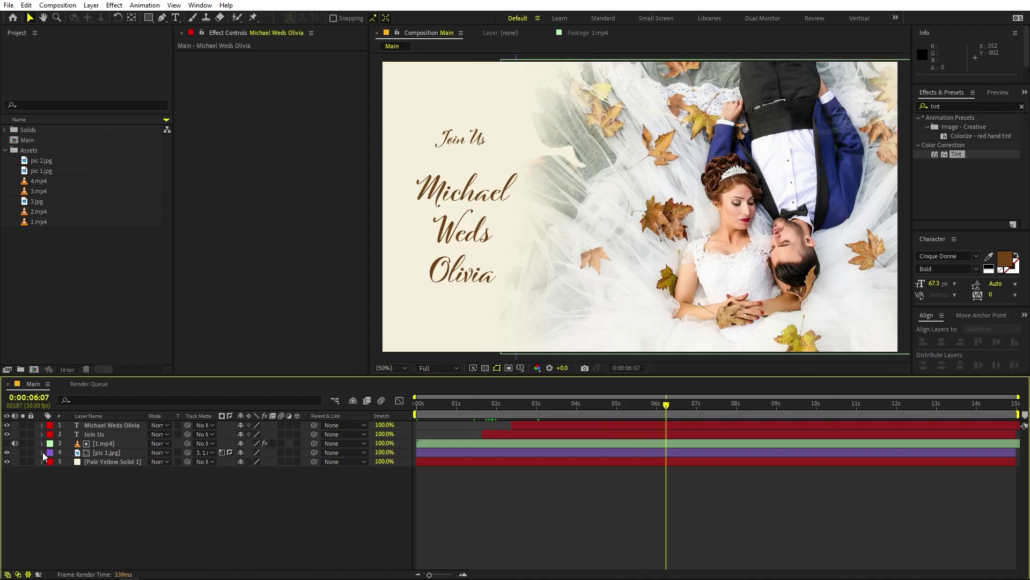
left_click(91, 451)
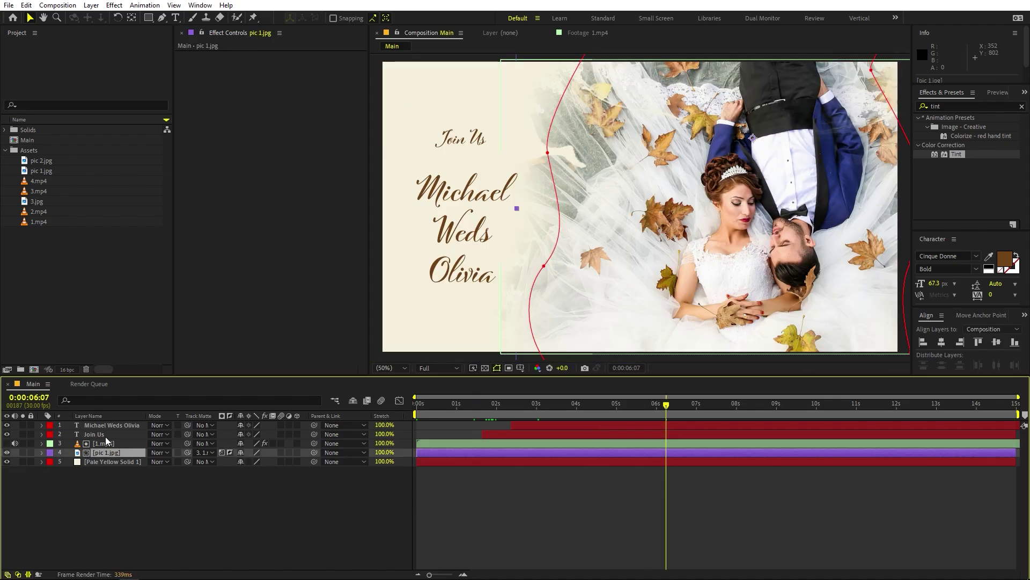
left_click(108, 424, "shift")
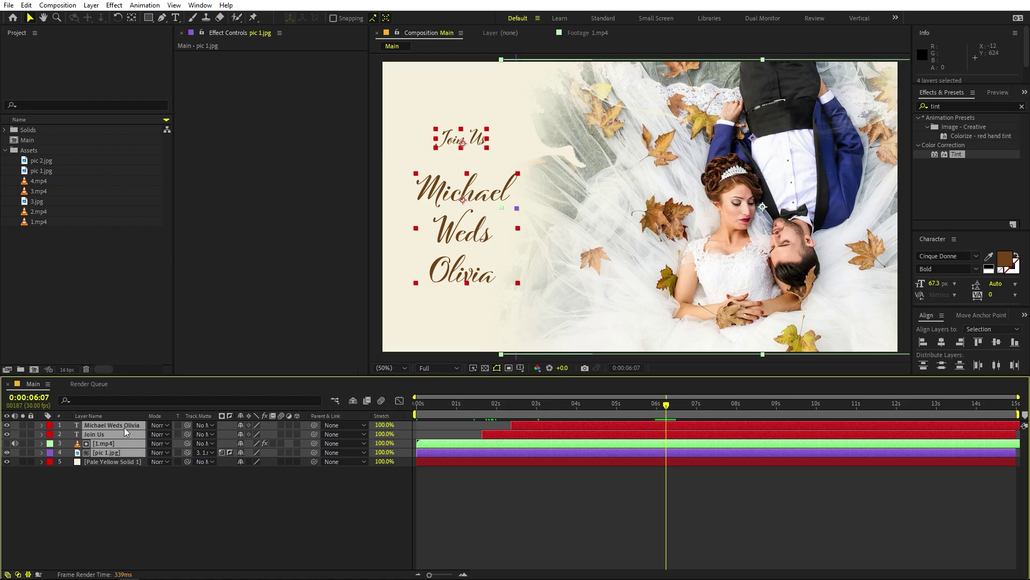
right_click(124, 428)
left_click(161, 356)
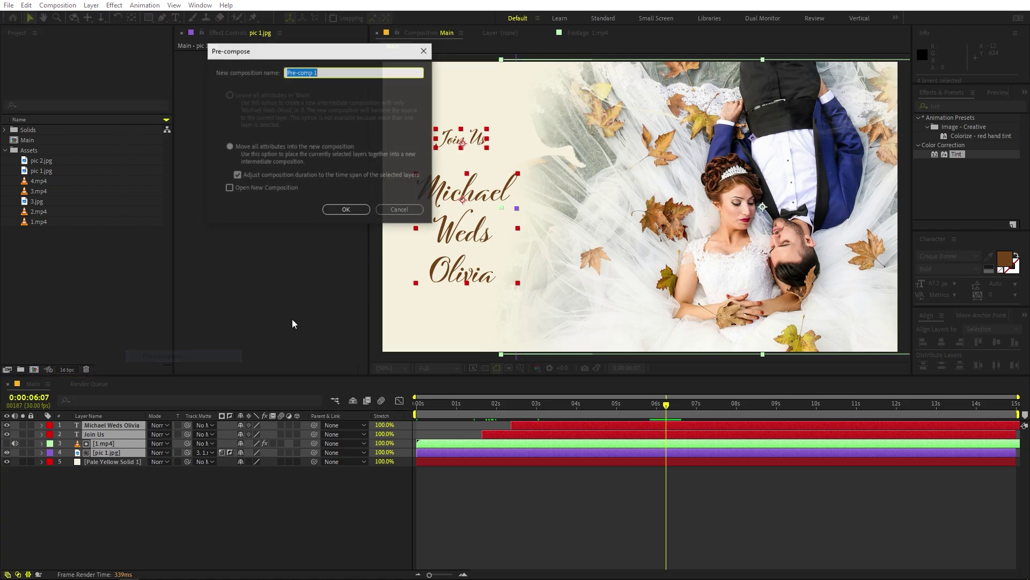
type("Slide")
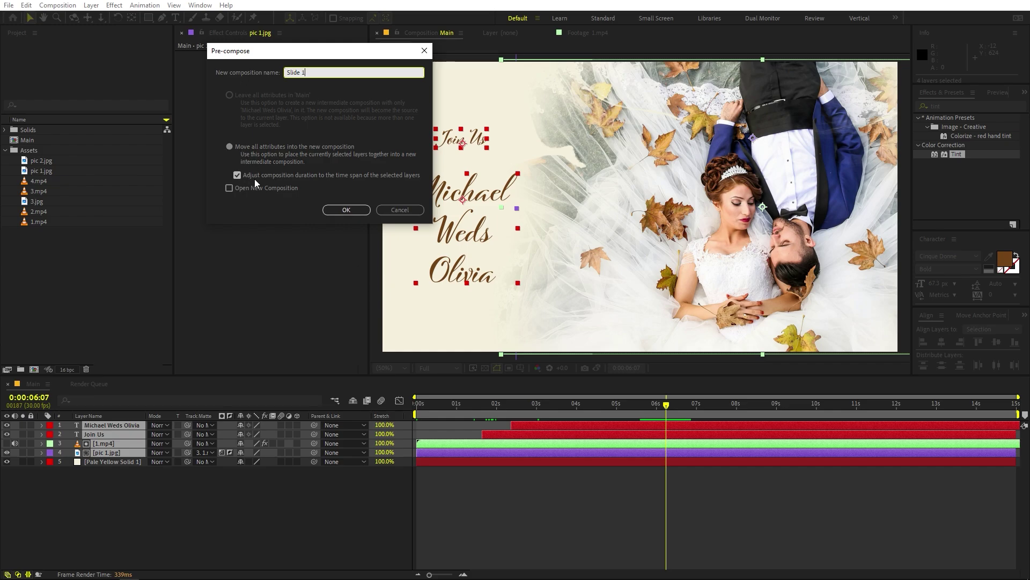
left_click(346, 210)
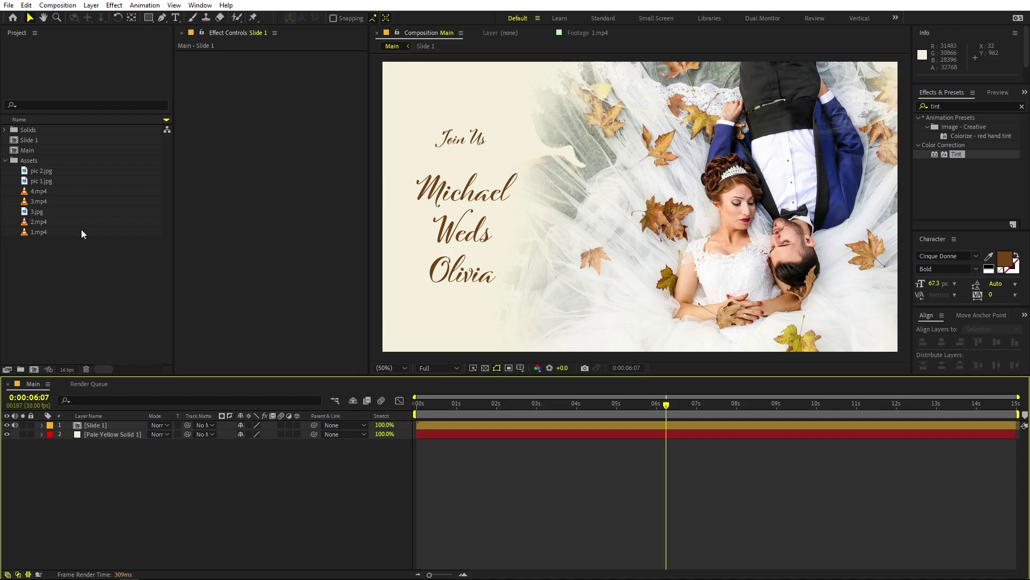
- Duplicate the Slide 1 composition as Slide 2 and place it above Slide 1 in Main, starting at about 5 seconds
left_click(36, 140)
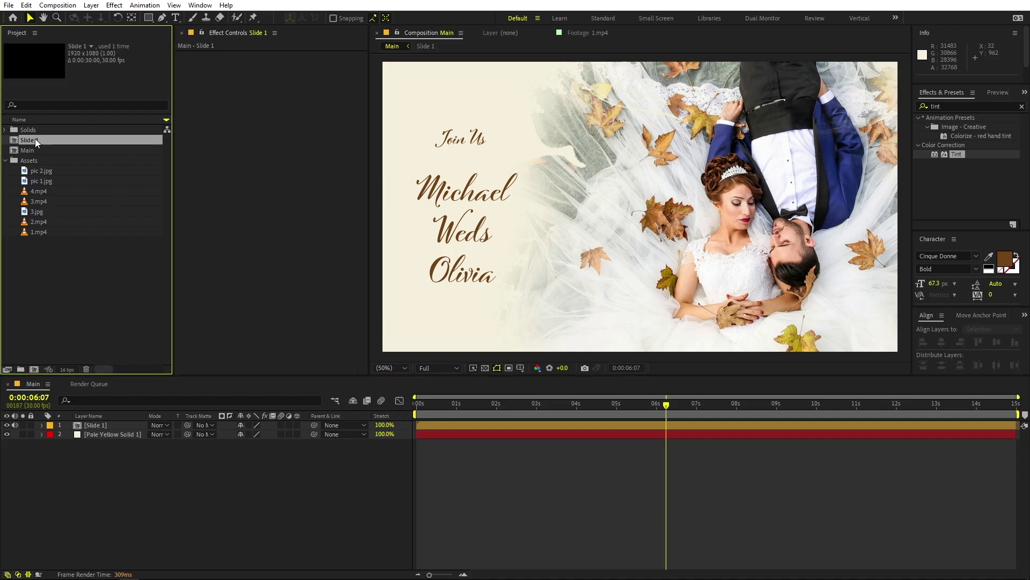
key("ctrl+d")
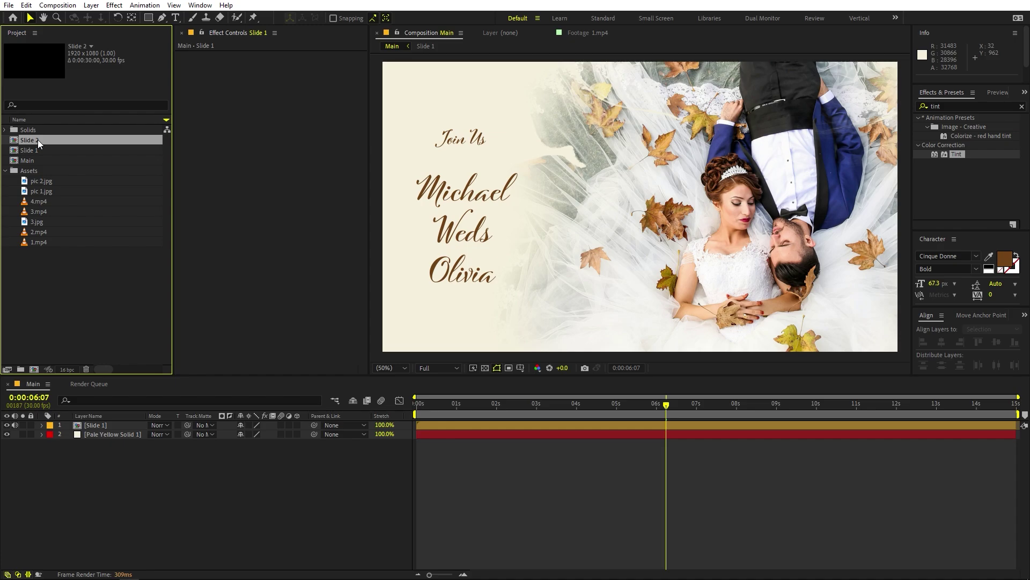
left_click_drag(37, 140, 111, 422)
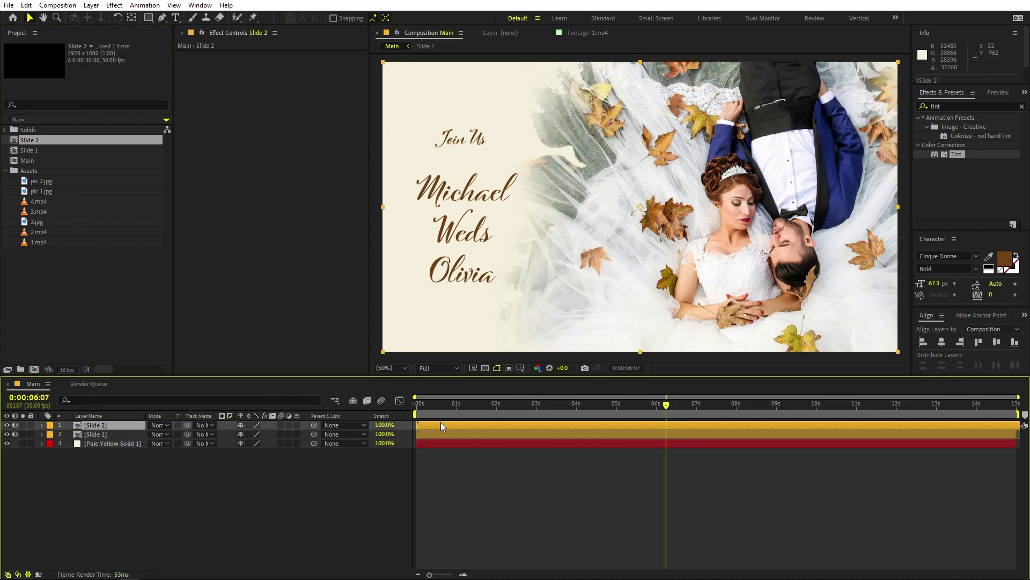
left_click_drag(440, 422, 646, 427)
- Open the Slide 2 composition and delete its 1.mp4 and pic 1.jpg layers
double_click(646, 426)
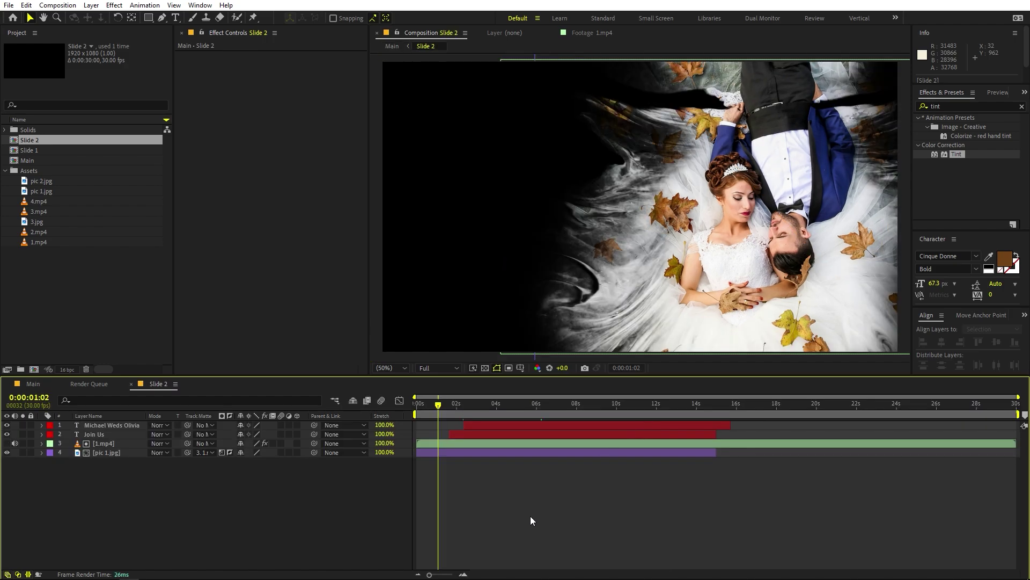
left_click_drag(486, 414, 584, 411)
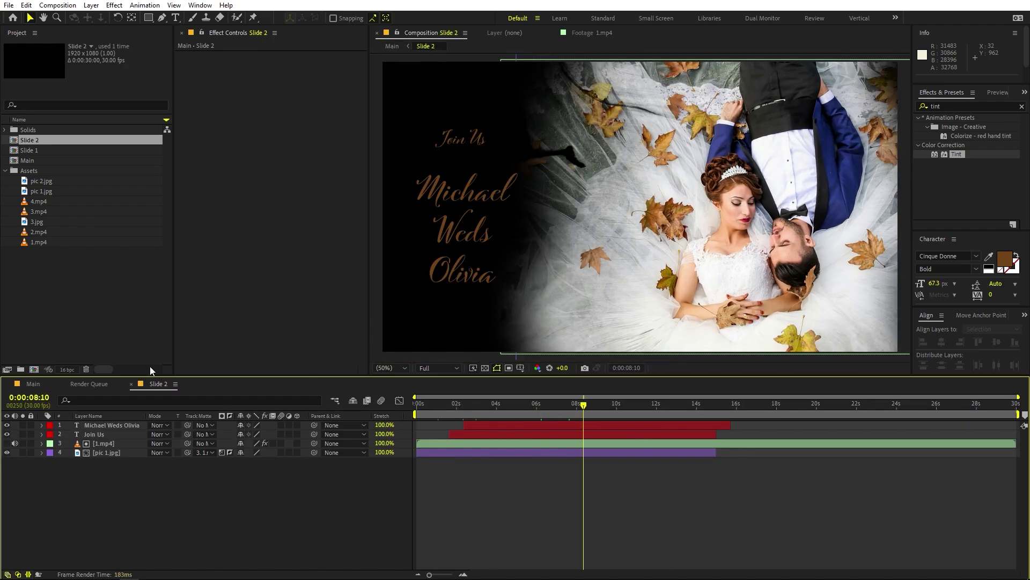
left_click(68, 280)
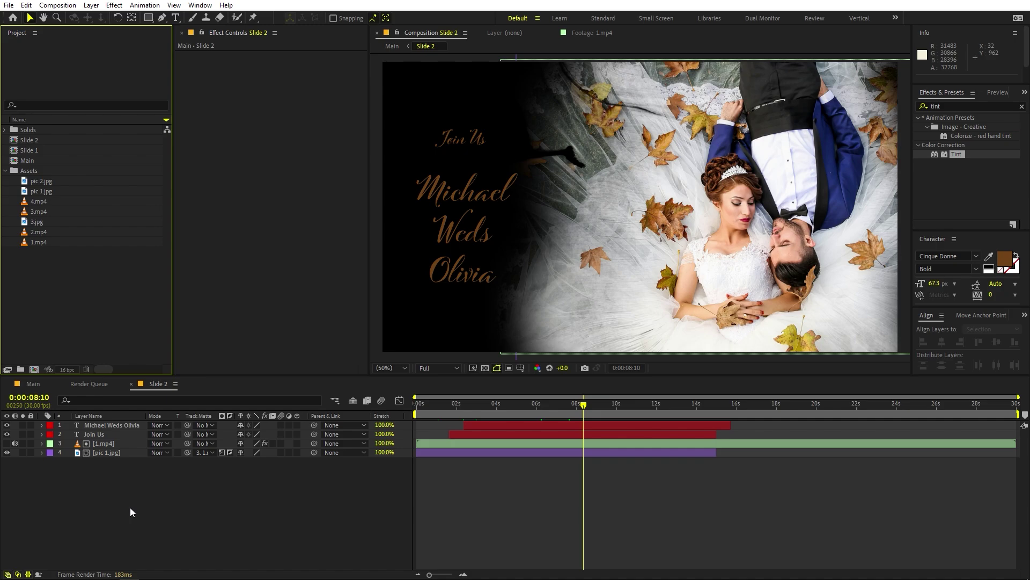
left_click_drag(129, 497, 100, 445)
key("Delete")
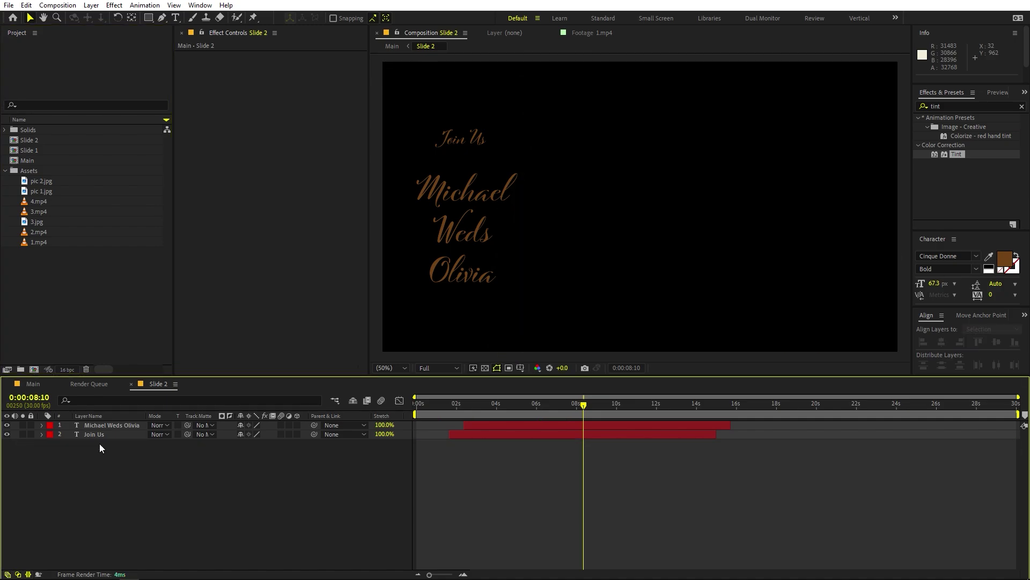
- Preview the 2.mp4 ink footage and add it to Slide 2 below the text layers
left_click(47, 193)
left_click(46, 201)
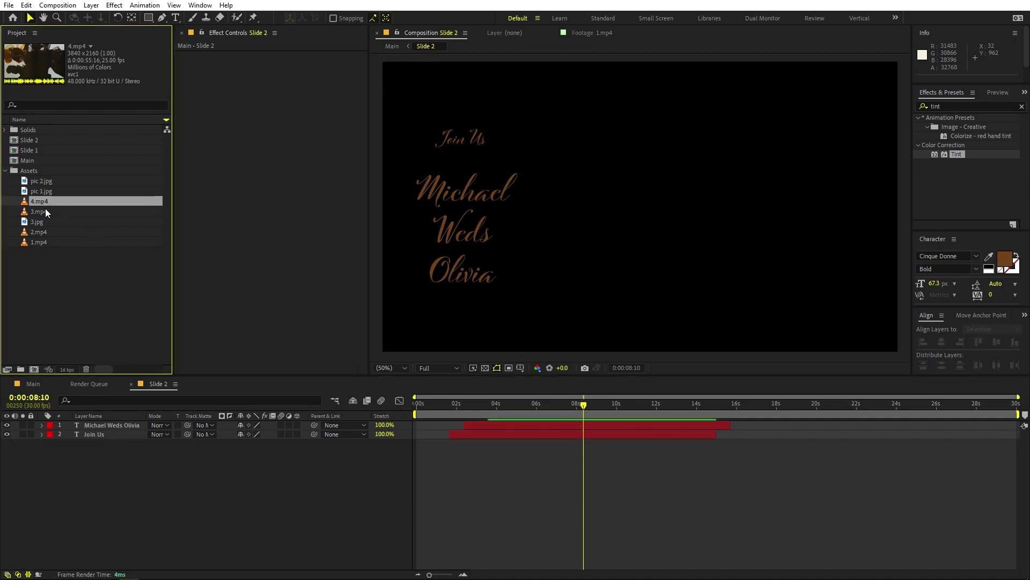
left_click(44, 212)
double_click(42, 232)
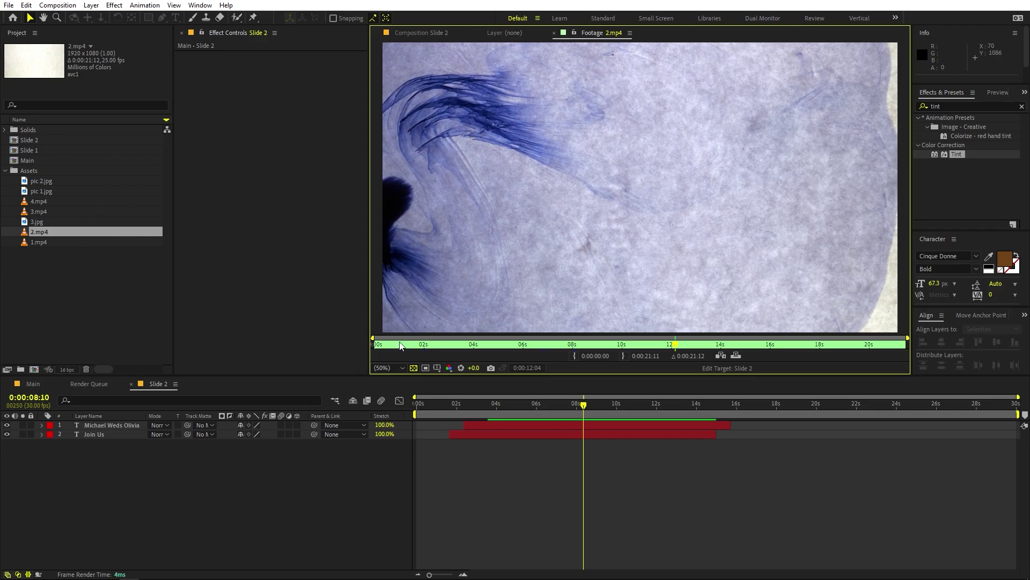
key("space")
left_click_drag(46, 239, 129, 462)
scroll(573, 142, "down", 4)
scroll(642, 187, "up", 2)
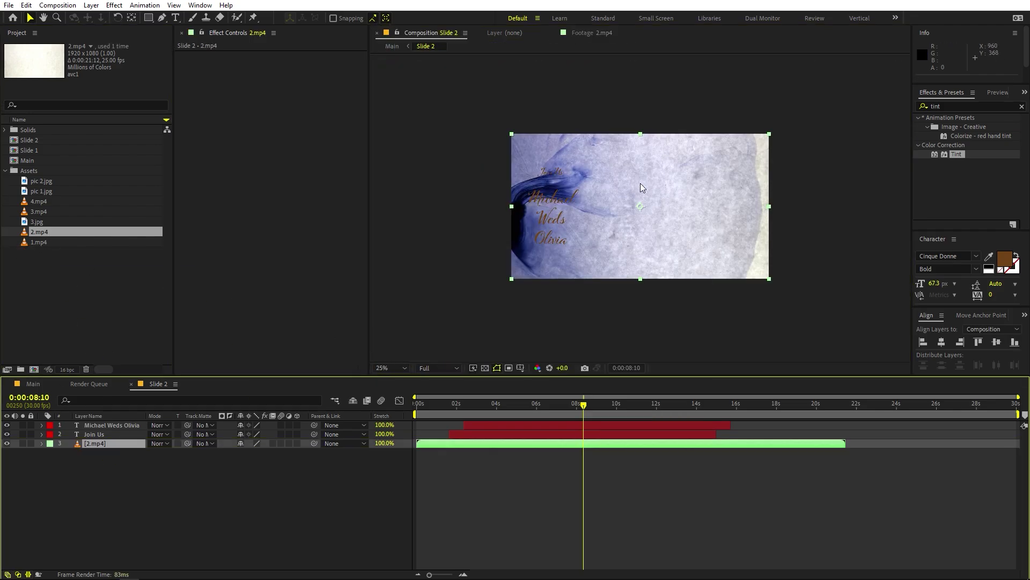
- Add pic 2.jpg below the 2.mp4 layer and scale it down until it just covers the frame
left_click(41, 182)
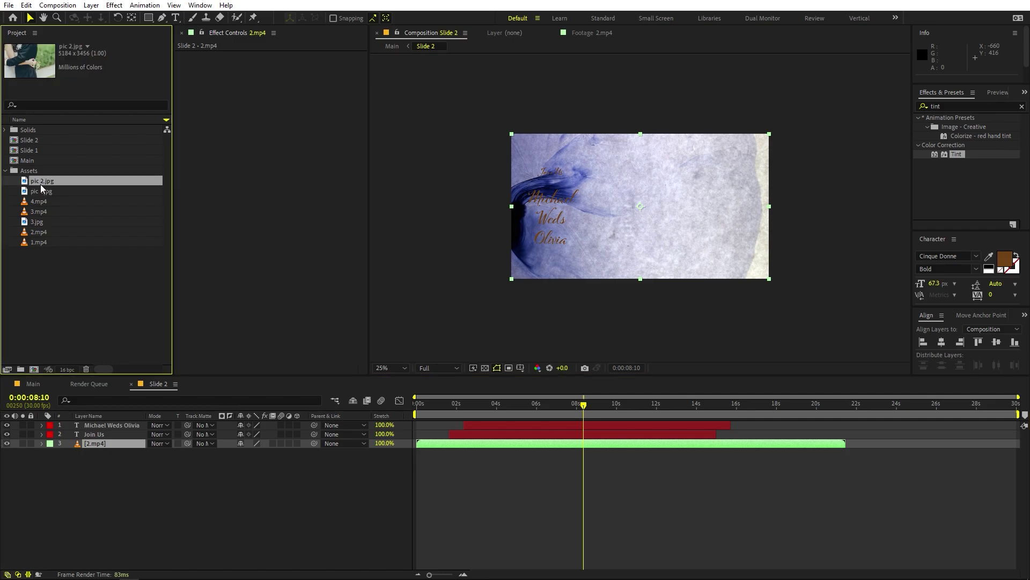
left_click_drag(41, 186, 137, 462)
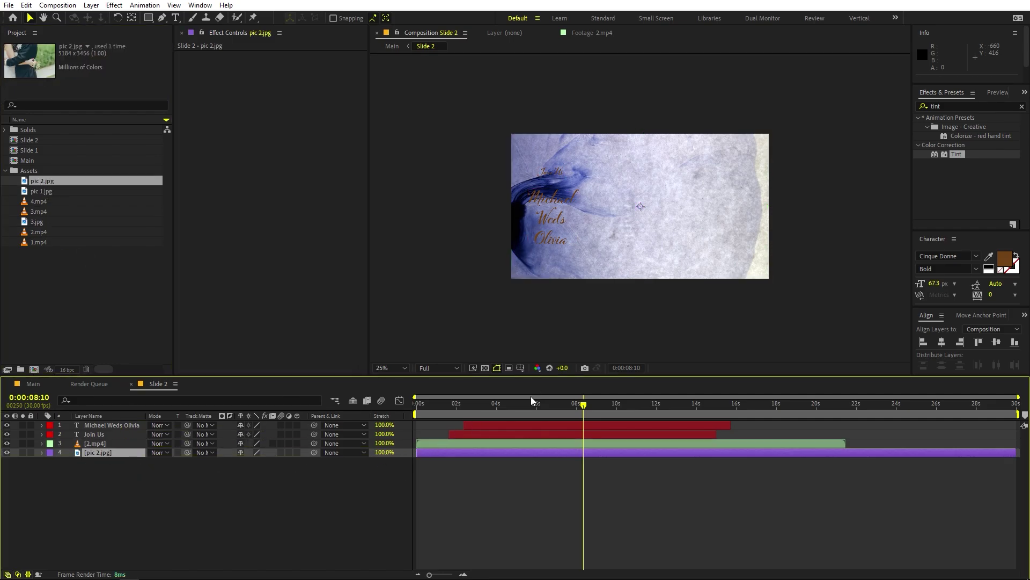
left_click_drag(531, 397, 505, 410)
scroll(736, 146, "down", 2)
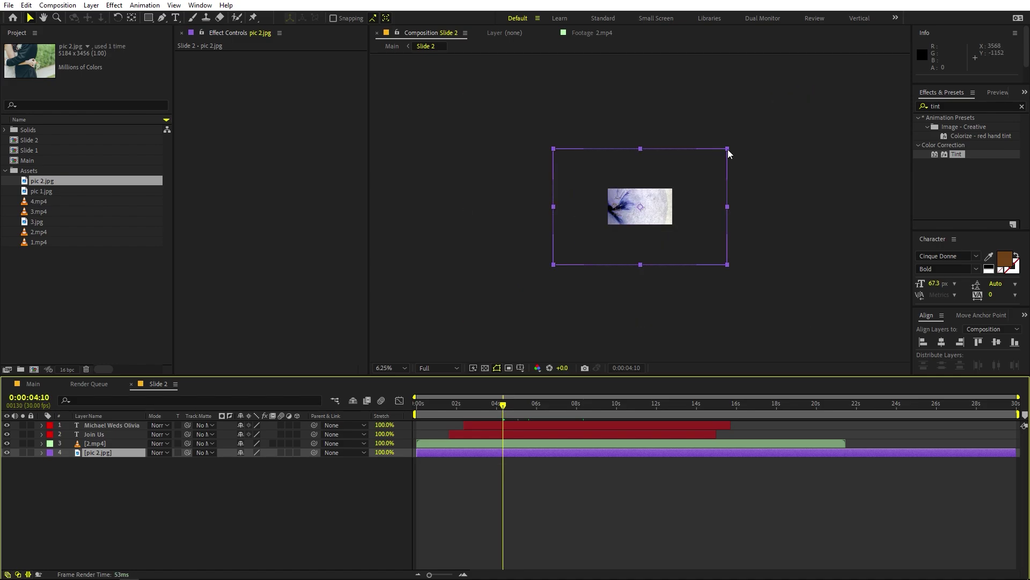
left_click_drag(727, 149, 675, 190)
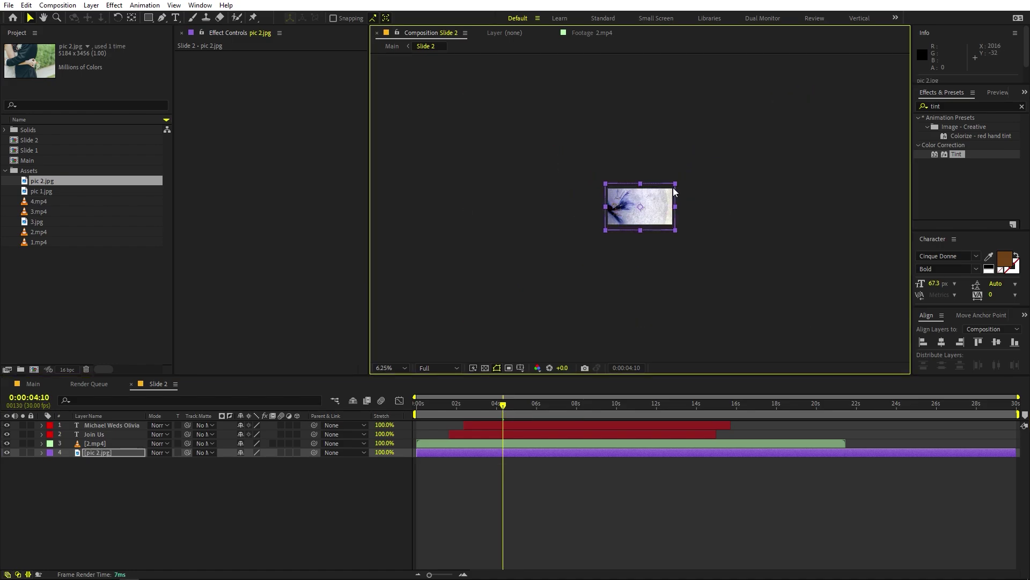
scroll(647, 196, "up", 6)
- Apply the Tint and Curves effects to the 2.mp4 layer
left_click(99, 460)
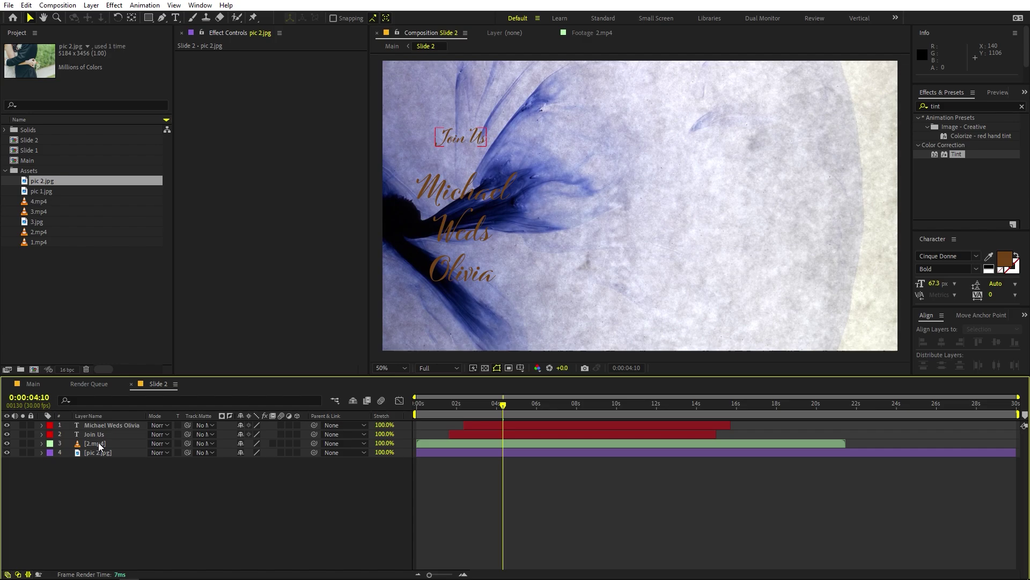
left_click(99, 443)
left_click_drag(953, 154, 698, 230)
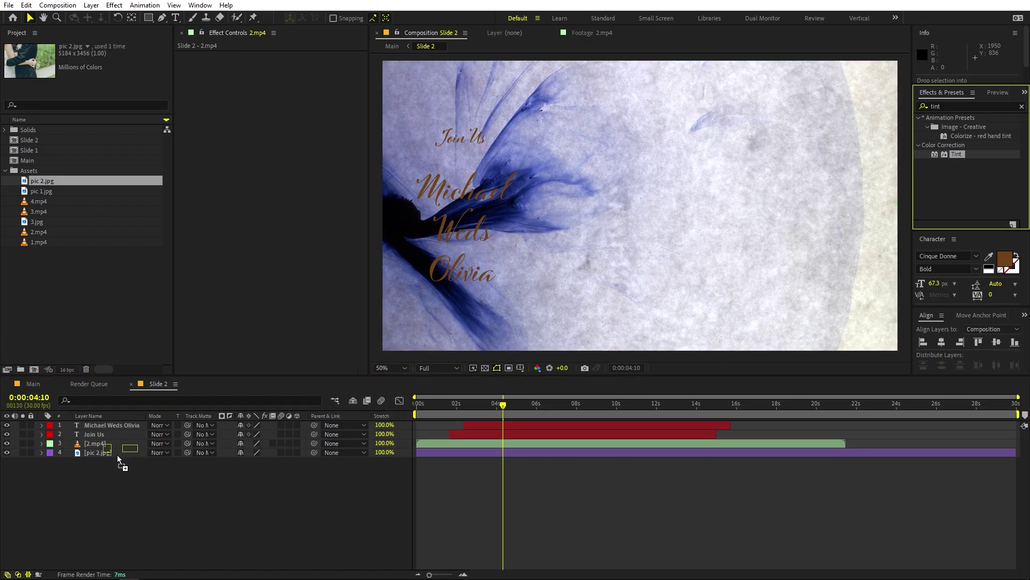
left_click(947, 106)
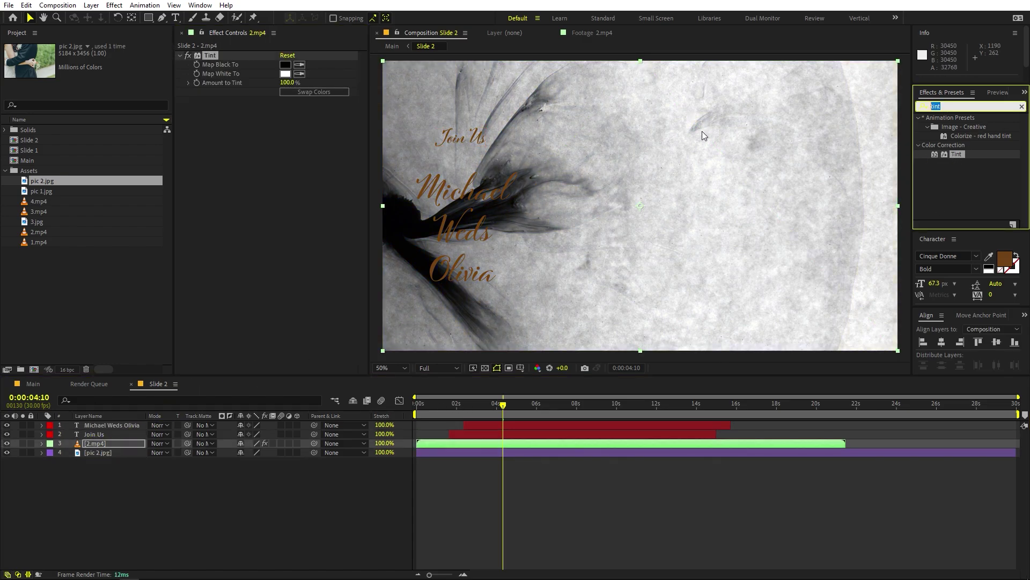
type("curves")
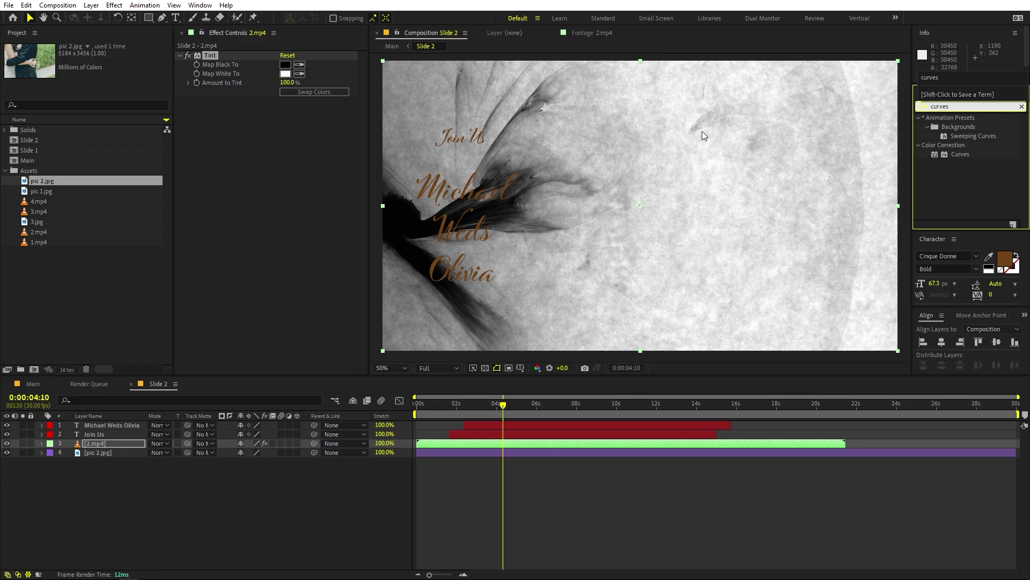
left_click_drag(964, 156, 349, 207)
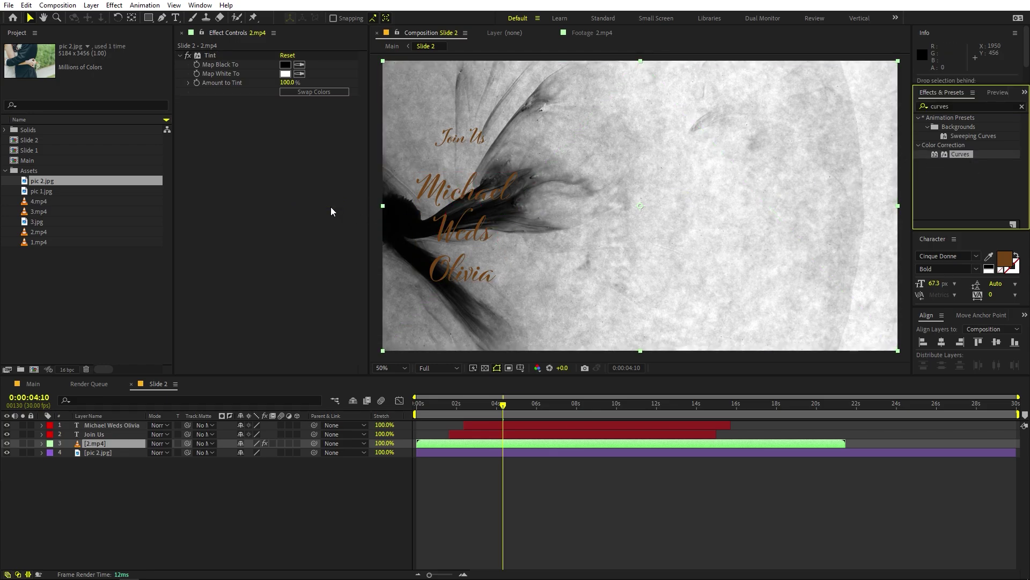
- Set 2.mp4 as the inverted luma track matte of pic 2.jpg and preview the ink reveal
left_click(191, 478)
left_click_drag(185, 453, 111, 444)
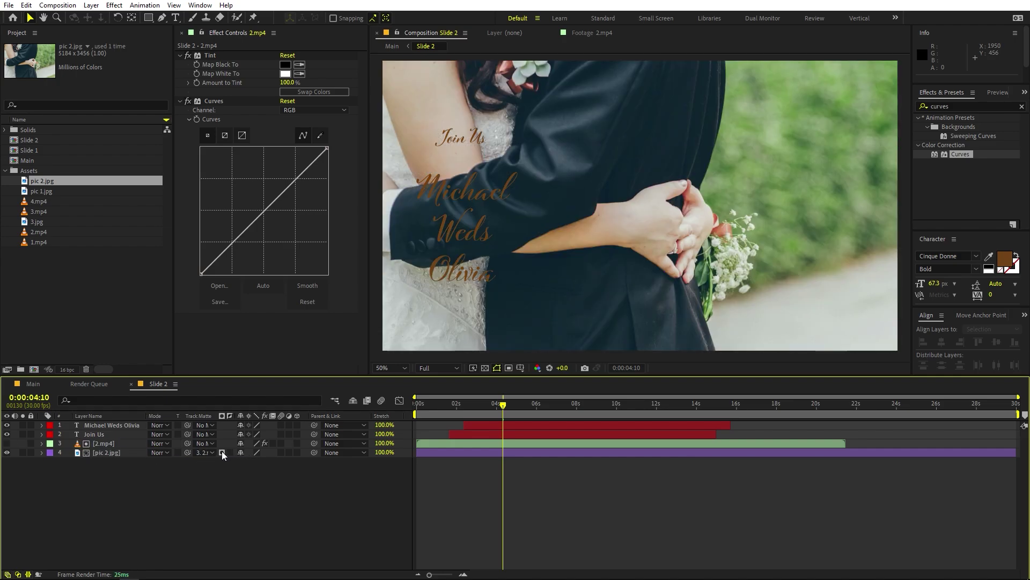
left_click(223, 452)
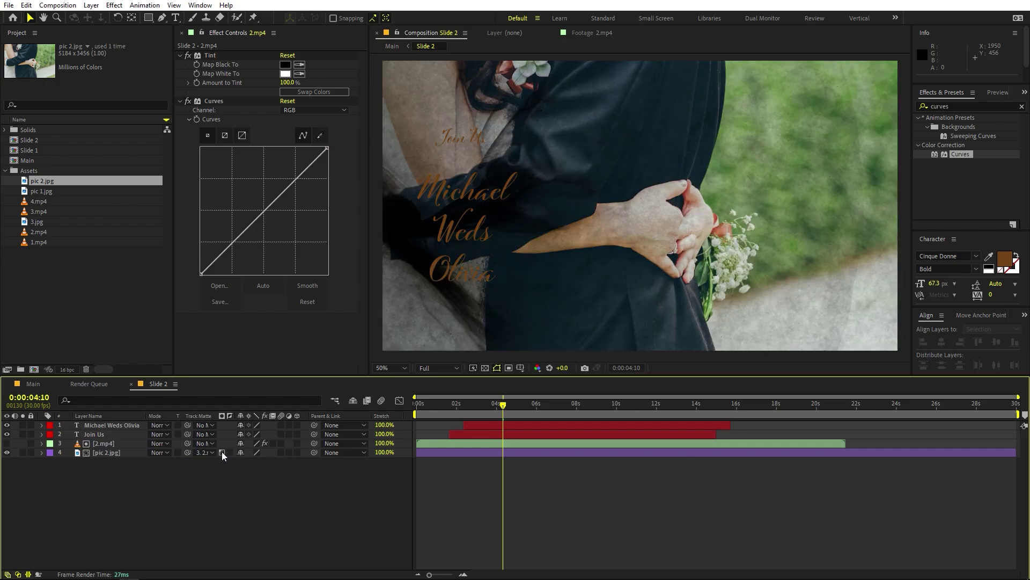
left_click(229, 452)
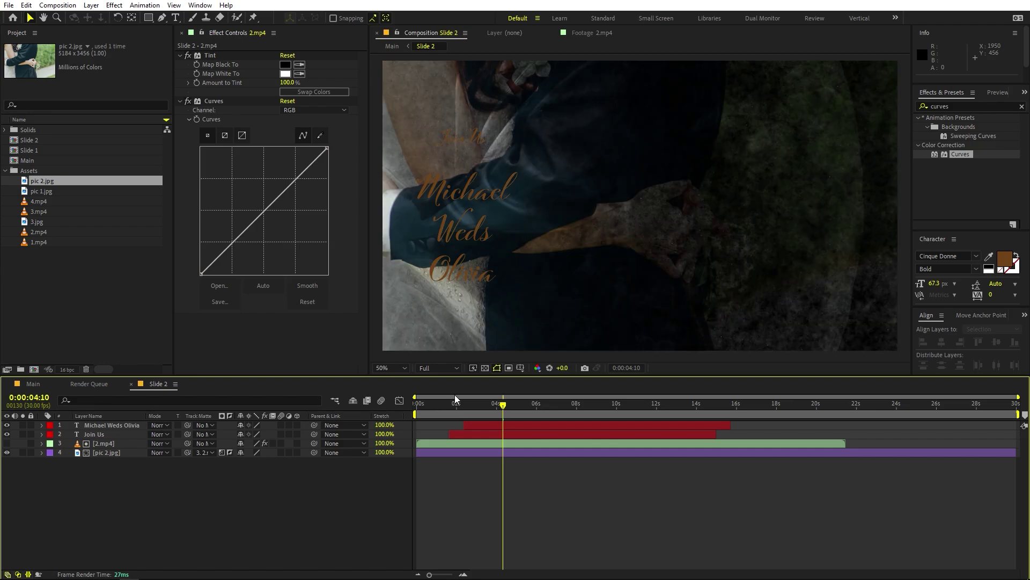
key("space")
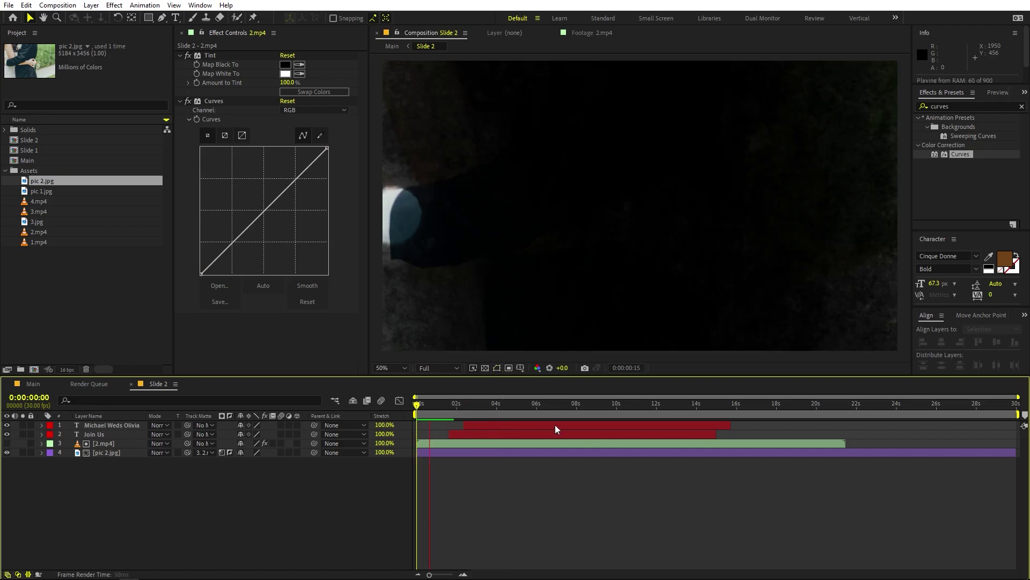
key("space")
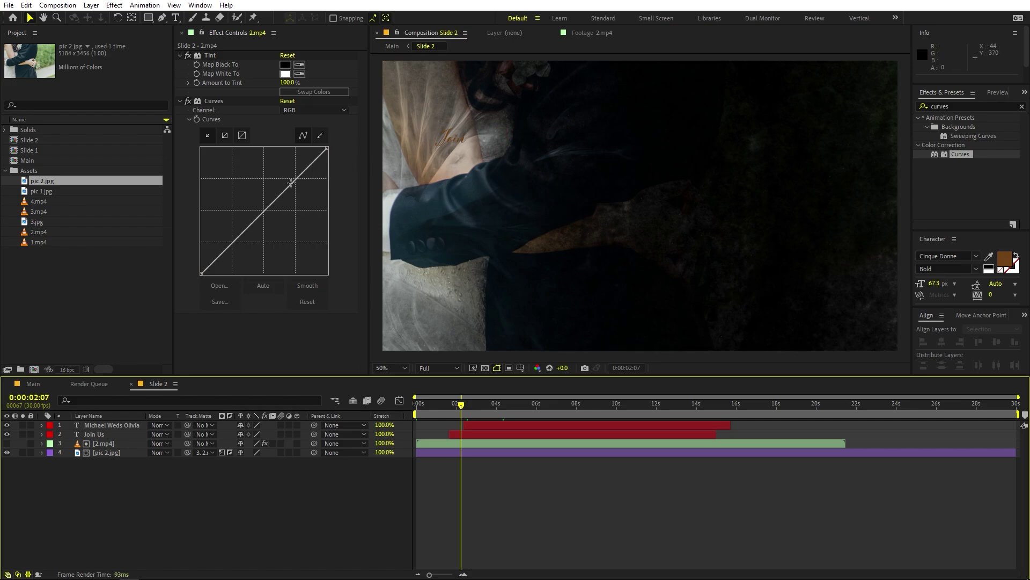
- Shape the RGB curve of 2.mp4 into a steep S for a high-contrast matte and check the reveal at 0:00:04:22
left_click_drag(291, 183, 277, 180)
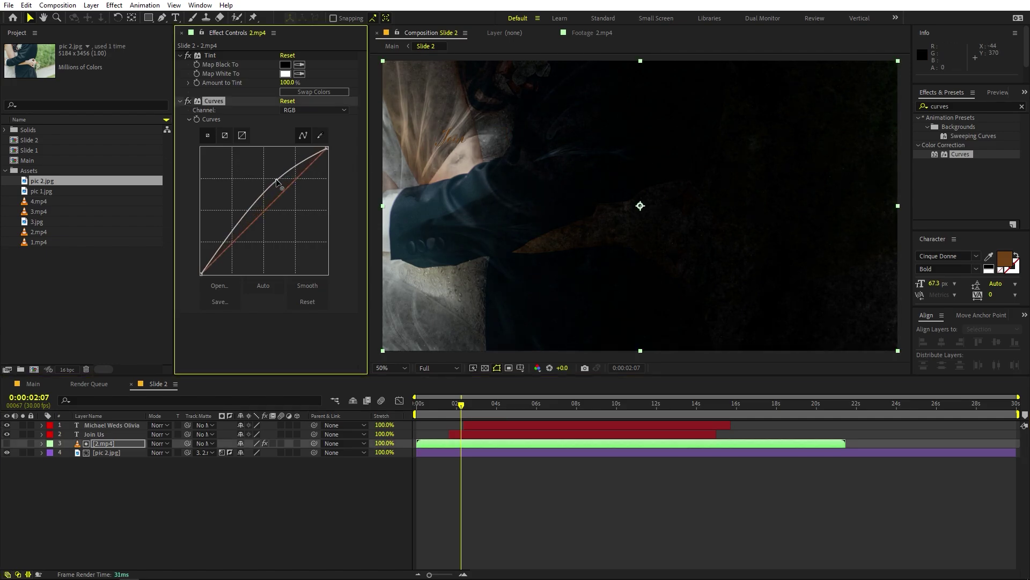
left_click_drag(230, 223, 264, 244)
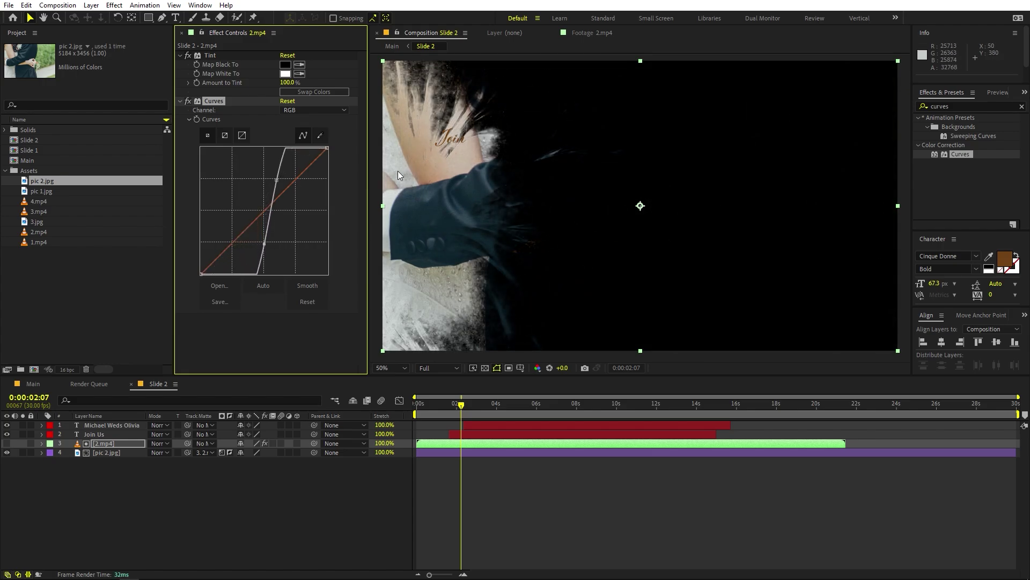
left_click_drag(460, 403, 511, 404)
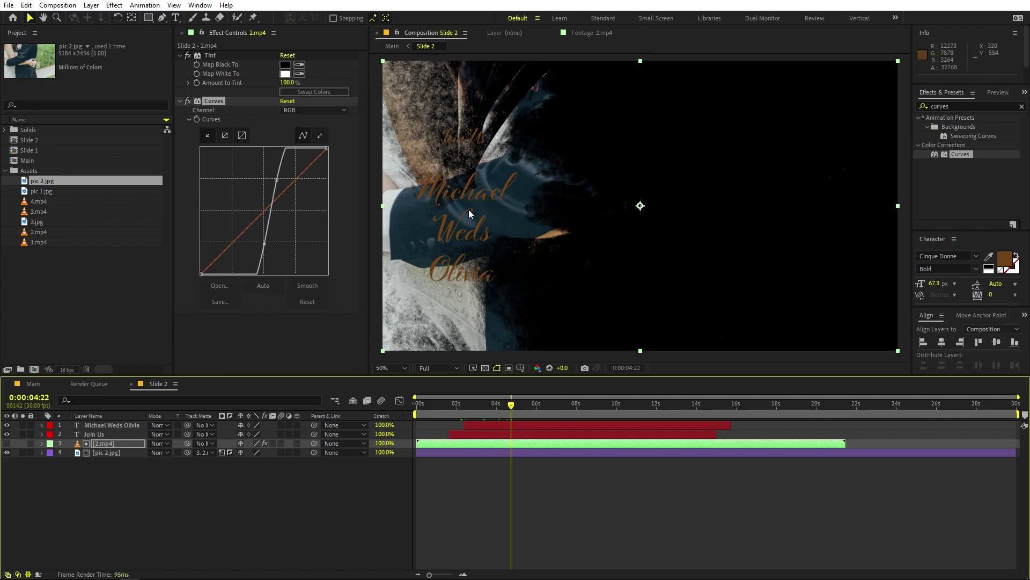
- Move the anchor point of the 2.mp4 layer to the middle of the frame's left edge
left_click(102, 443)
key("s")
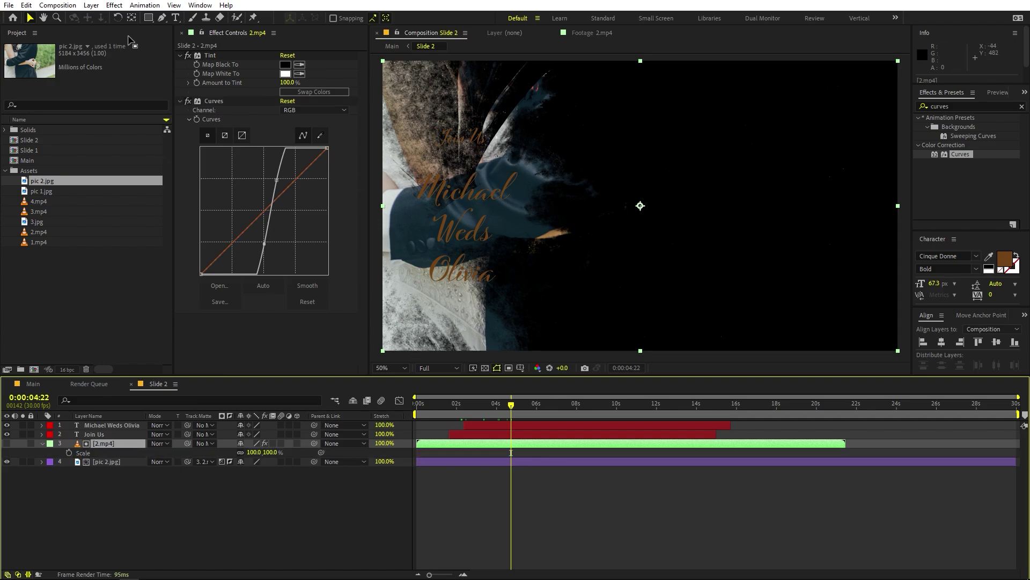
left_click(131, 19)
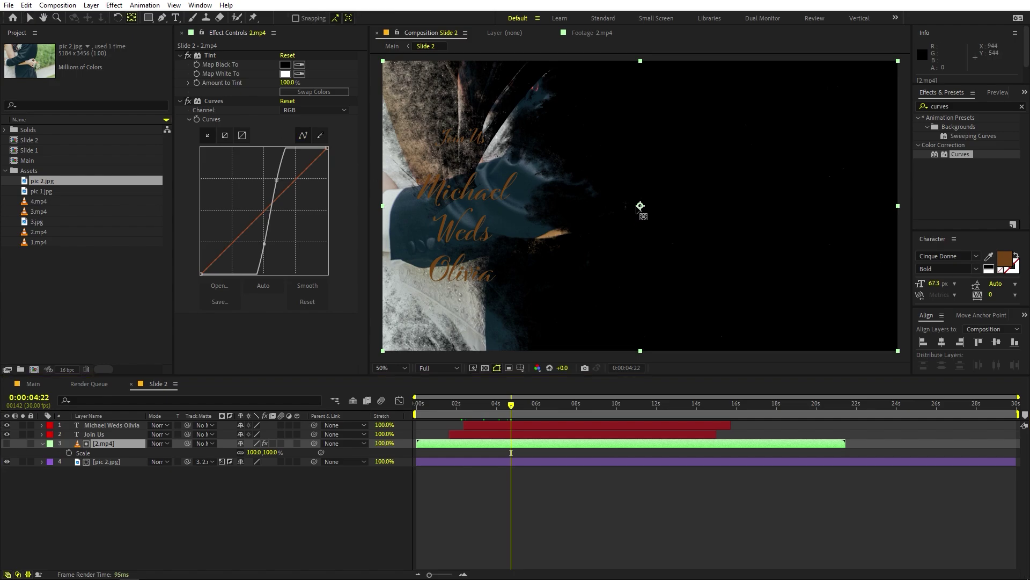
left_click_drag(641, 206, 396, 206)
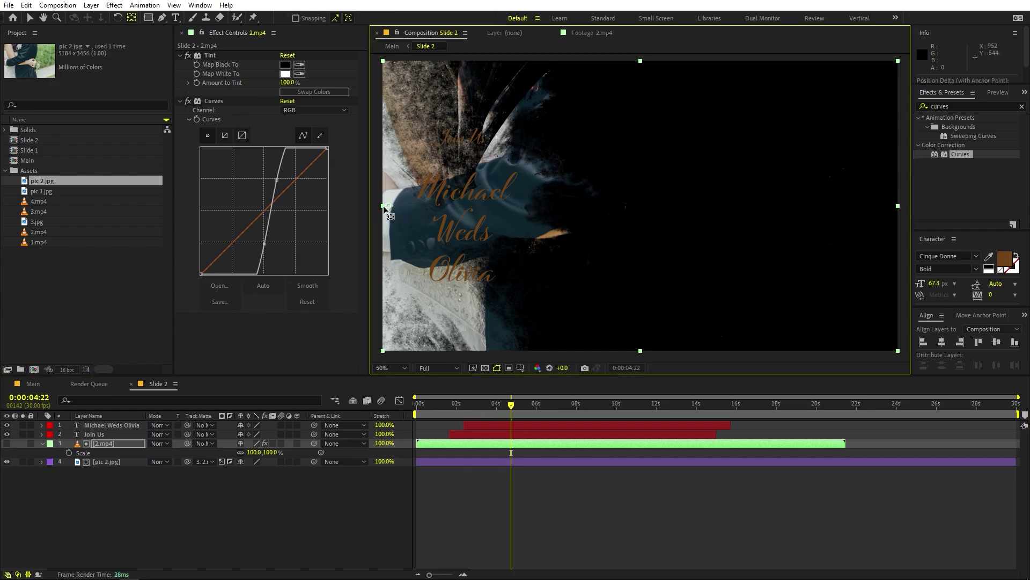
- Scale the 2.mp4 matte layer up to 213.4%, previewing how far the ink reveal spreads
left_click(93, 446)
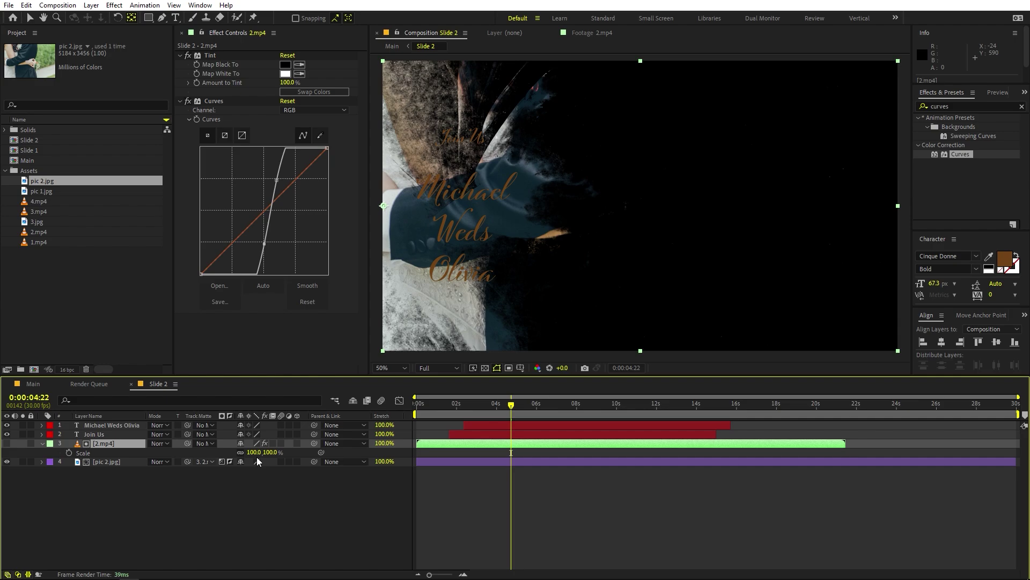
left_click_drag(253, 452, 554, 421)
key("space")
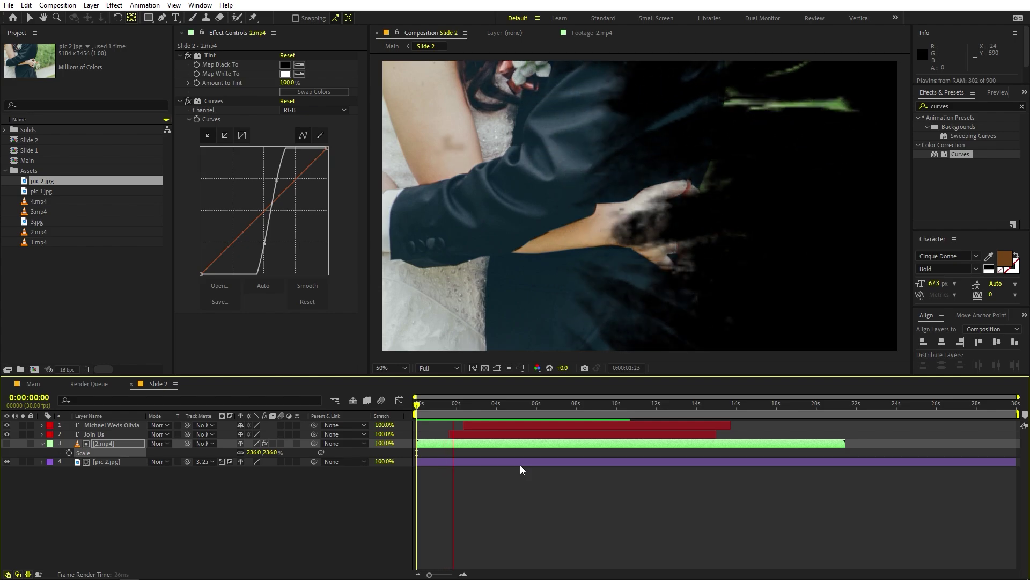
key("space")
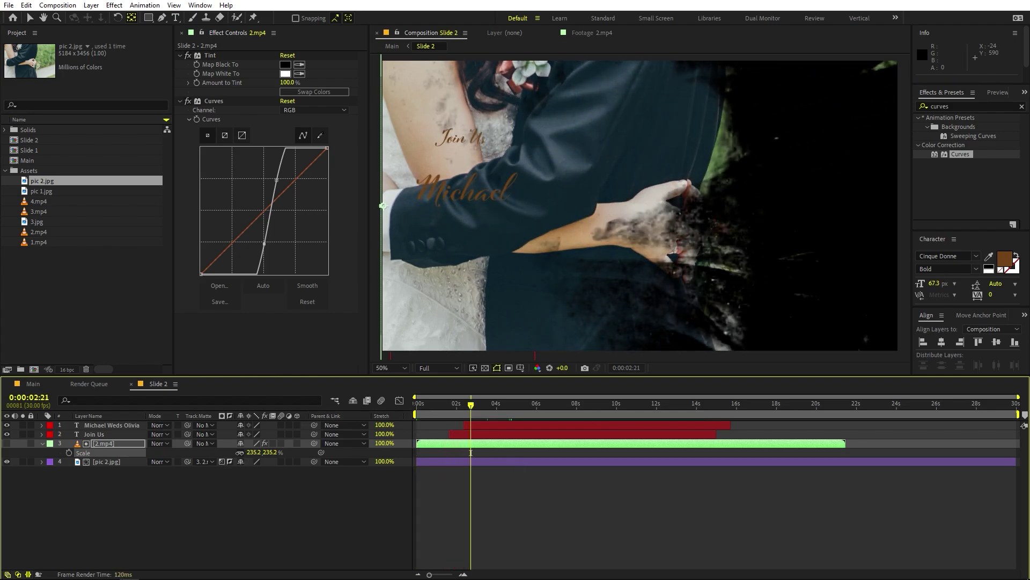
left_click_drag(240, 452, 217, 452)
left_click(119, 468)
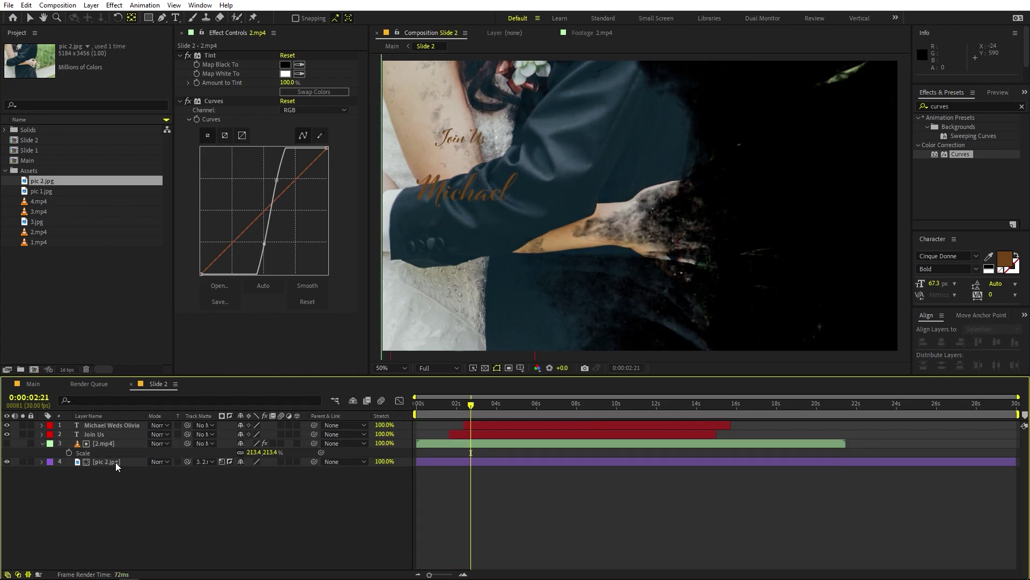
- Move pic 2.jpg's anchor point to the frame's left edge and keyframe its Scale at 36.4% at 0:00:00:00
left_click(107, 462)
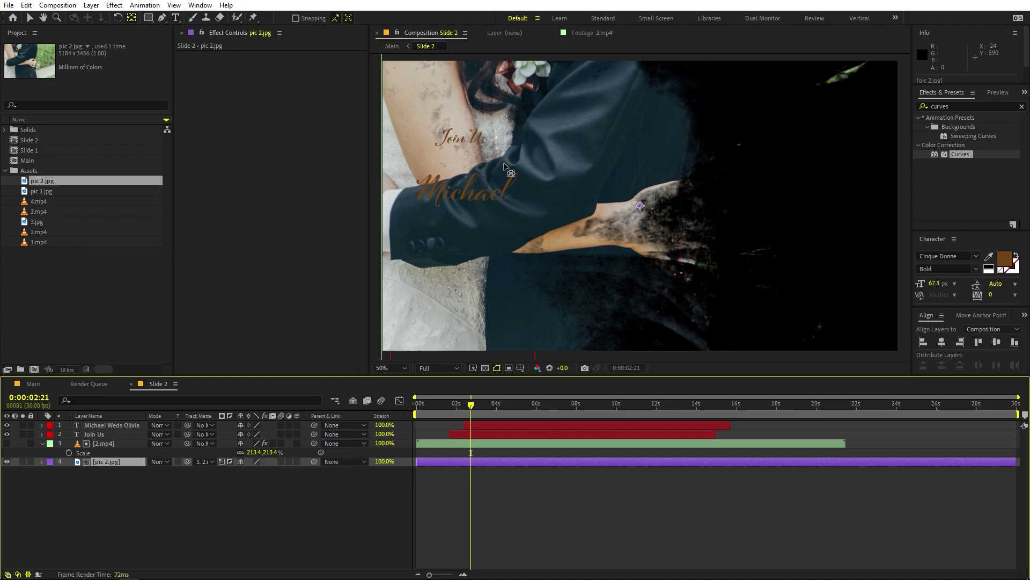
left_click_drag(641, 206, 378, 213)
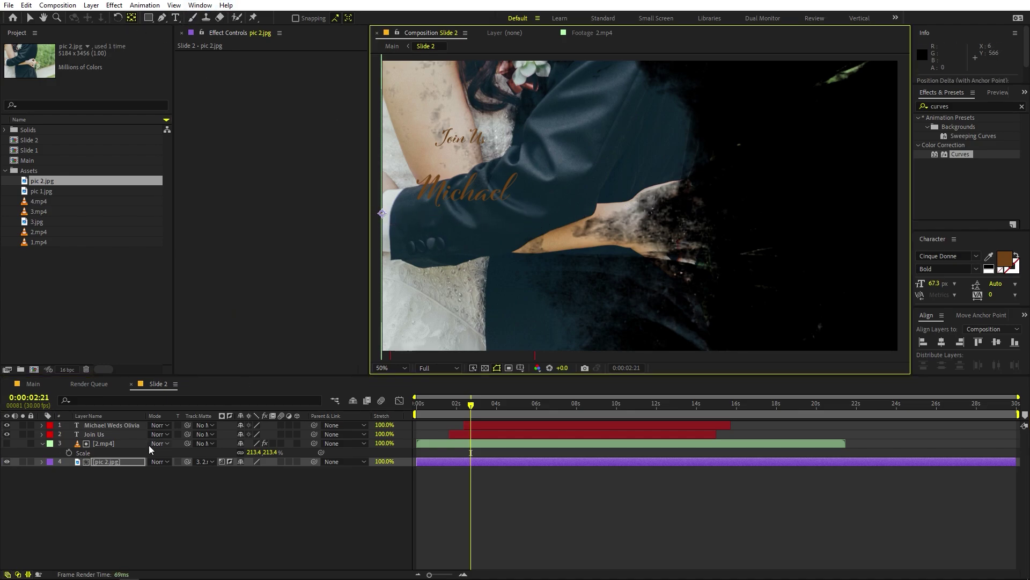
key("s")
left_click(68, 471)
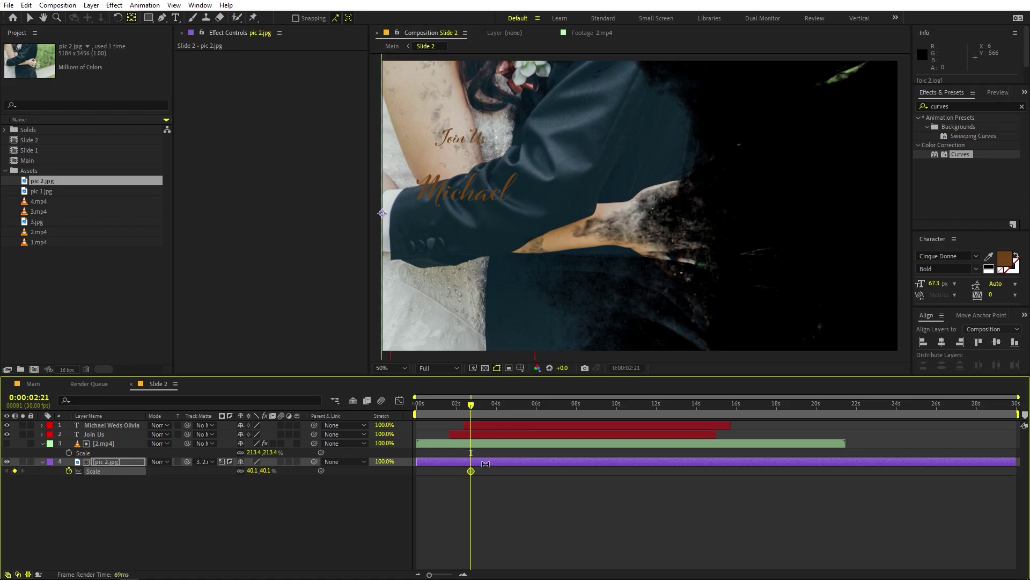
left_click_drag(471, 472, 426, 475)
key("Home")
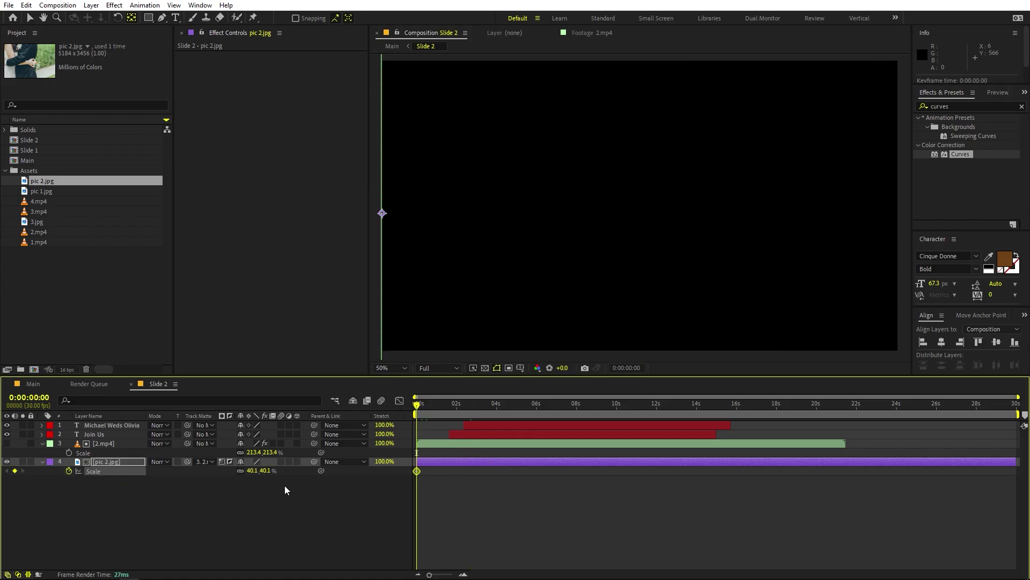
left_click_drag(249, 473, 229, 474)
- Keyframe pic 2.jpg's Scale at 41.4% at 0:00:06:21 and preview the slow zoom from the start
left_click_drag(486, 411, 552, 413)
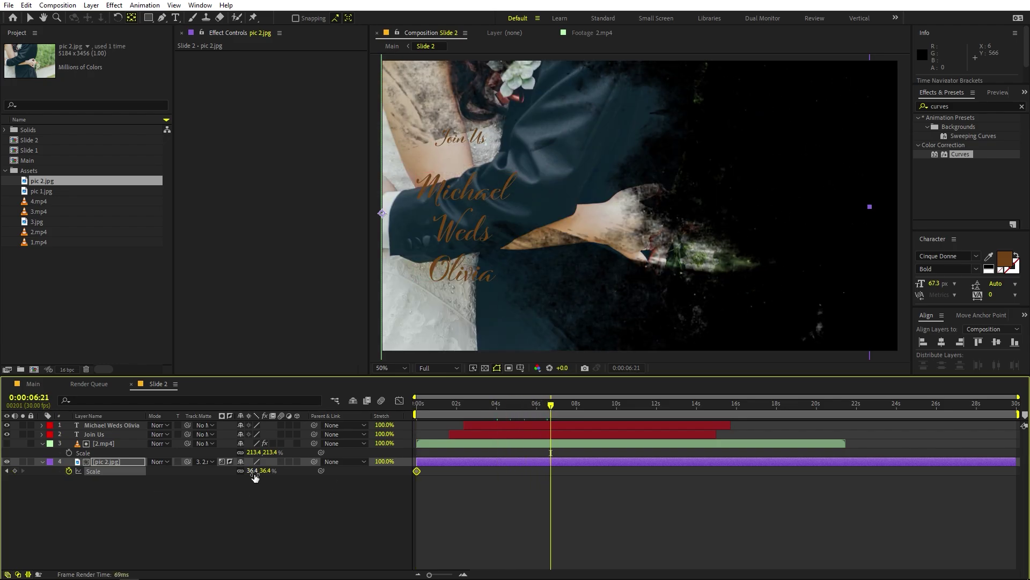
left_click_drag(255, 477, 281, 474)
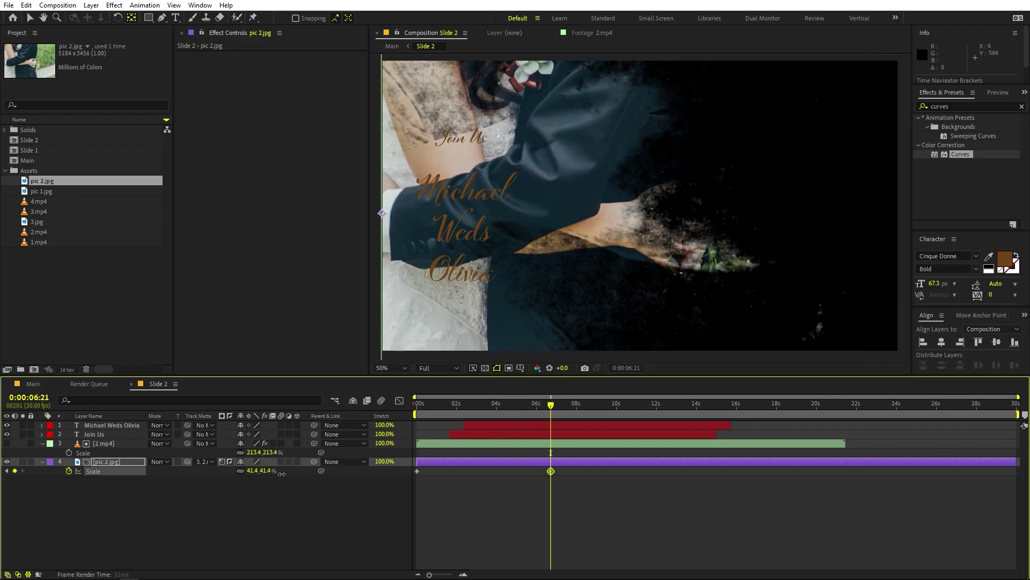
key("Home")
key("space")
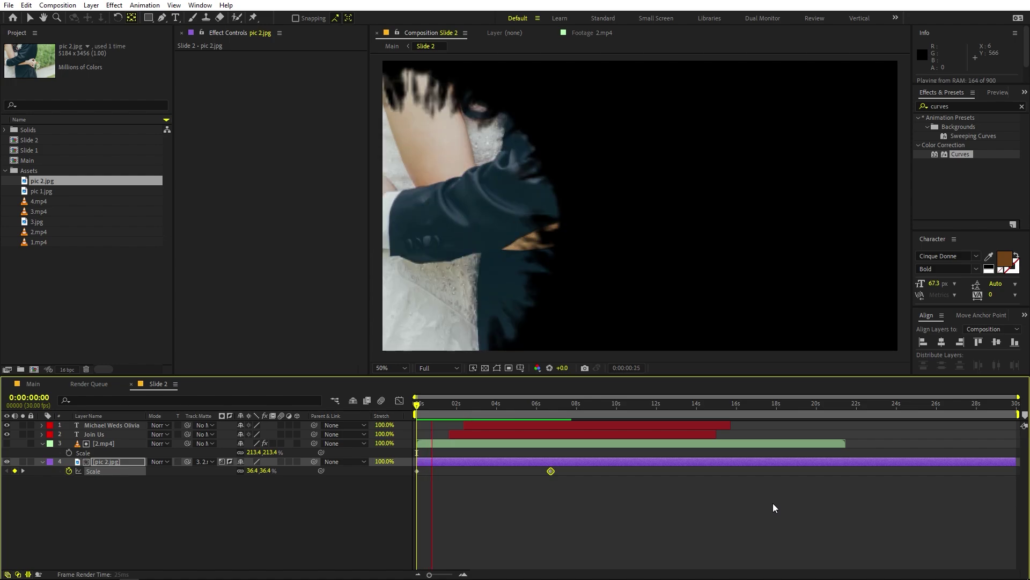
left_click(334, 502)
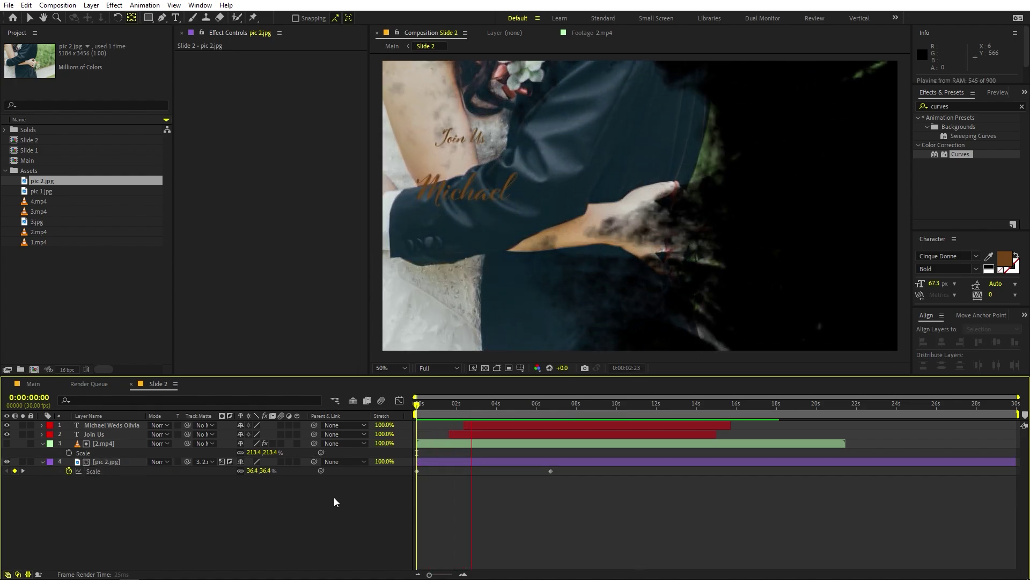
key("space")
- Move both text layers of Slide 2 together to the empty right side of the frame
left_click(94, 434)
left_click(112, 425, "shift")
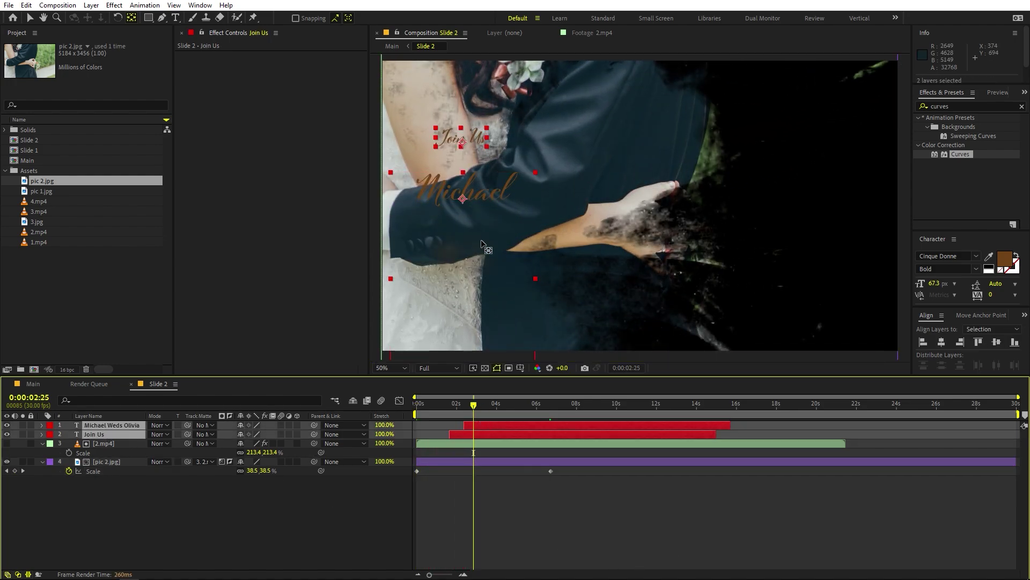
key("v")
left_click_drag(478, 141, 755, 140)
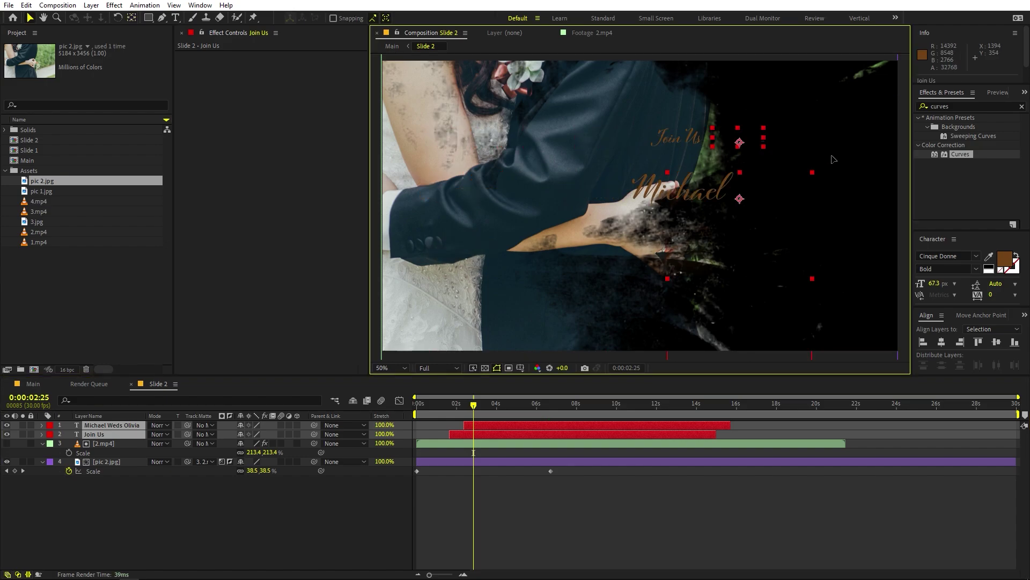
mouse_move(833, 159)
left_mouse_down()
mouse_move(842, 160)
mouse_move(827, 159)
left_mouse_up()
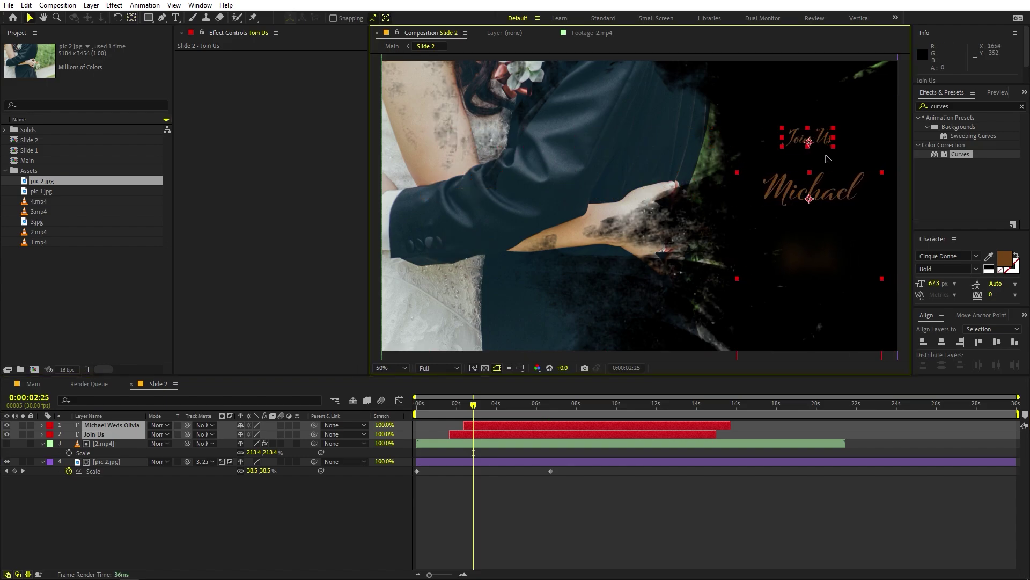
left_click(590, 475)
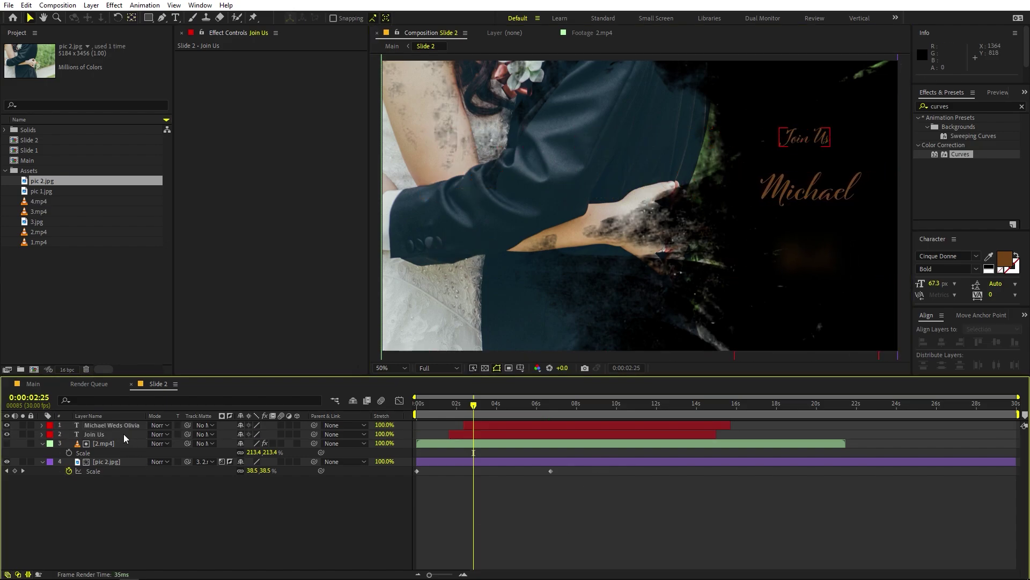
- Replace the "Join Us" text with "Venue" and the couple's names with "New Garden Florida"
double_click(123, 434)
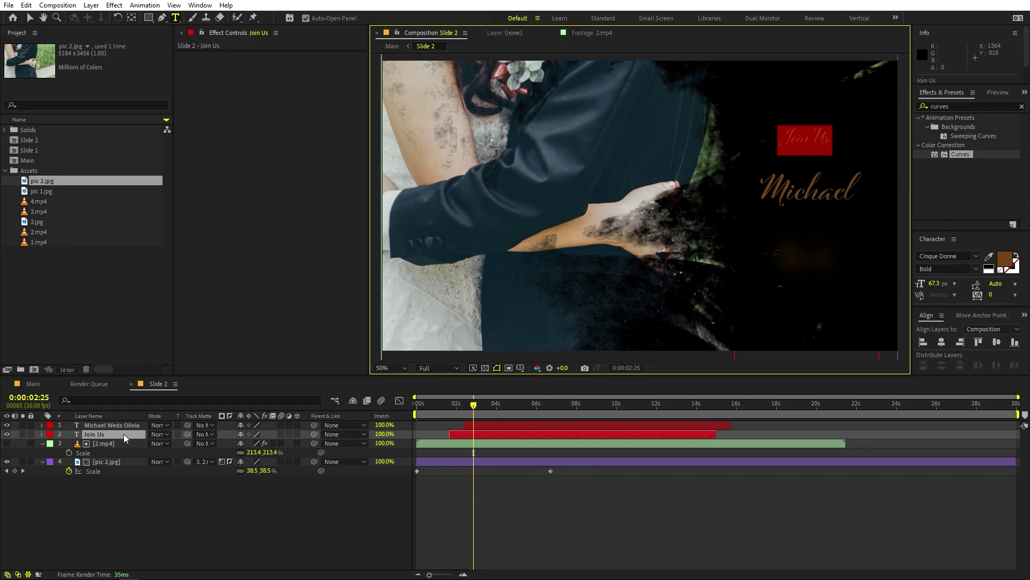
type("Venue")
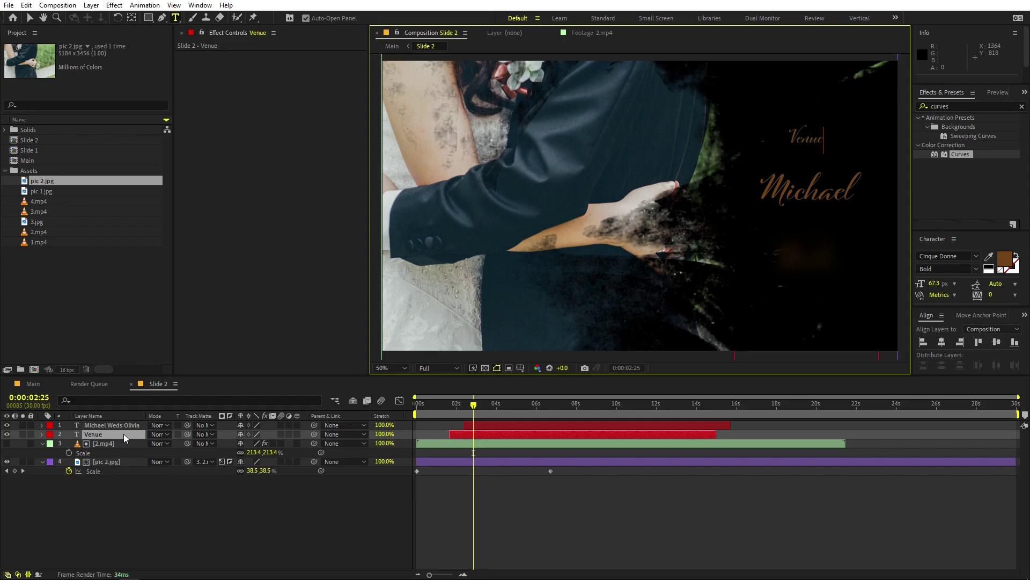
double_click(111, 425)
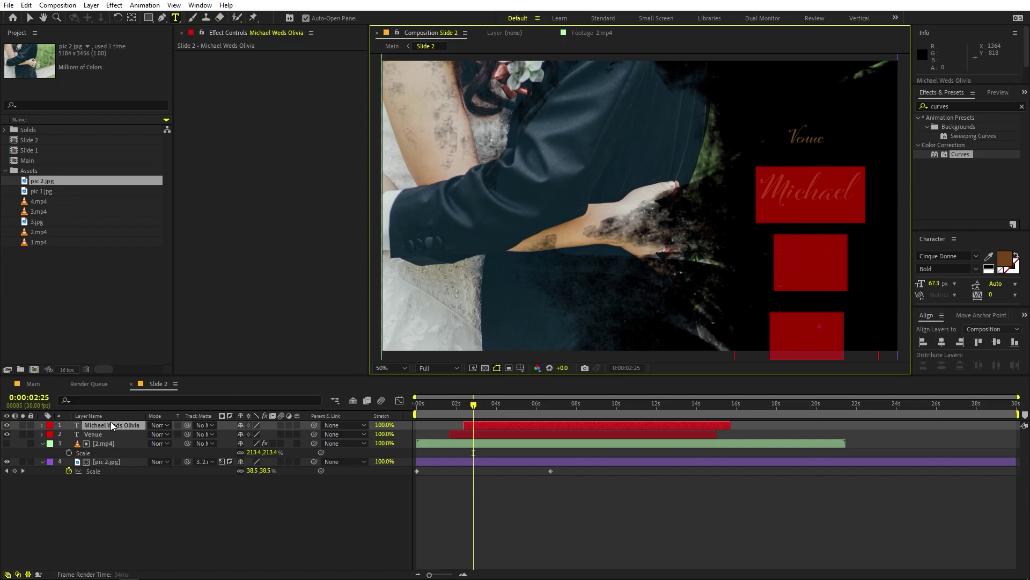
type("New Garden Florida")
left_click(601, 509)
- Reduce the font size of the word "Florida" to 44 px
left_click_drag(487, 404, 540, 404)
left_click(810, 223)
double_click(810, 223)
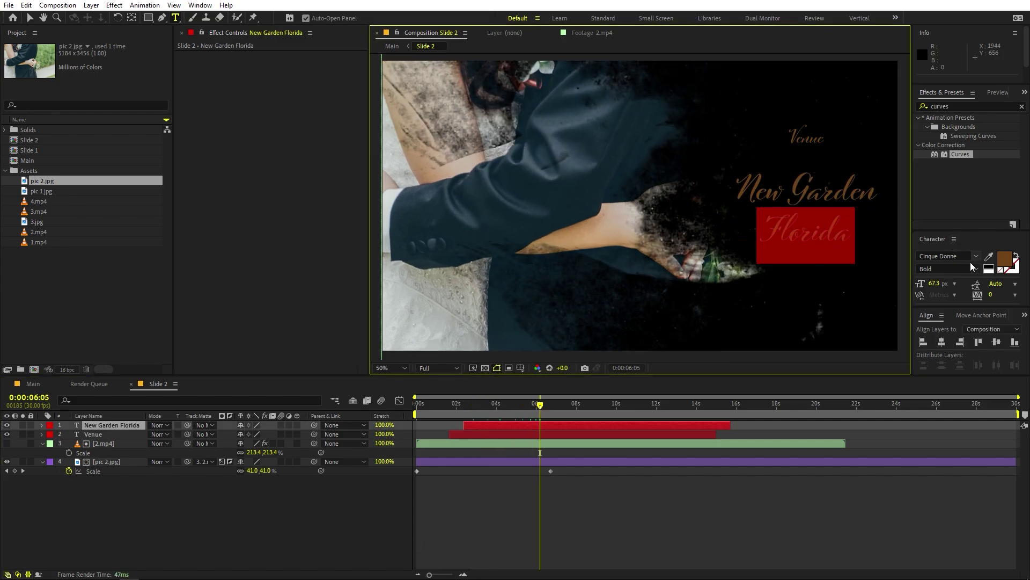
left_click_drag(943, 287, 931, 286)
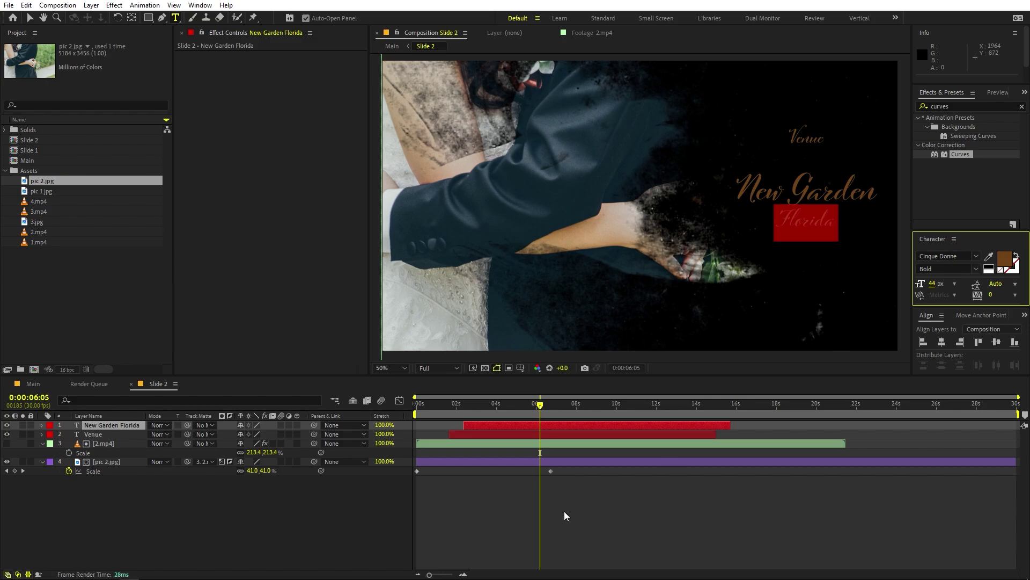
left_click(601, 518)
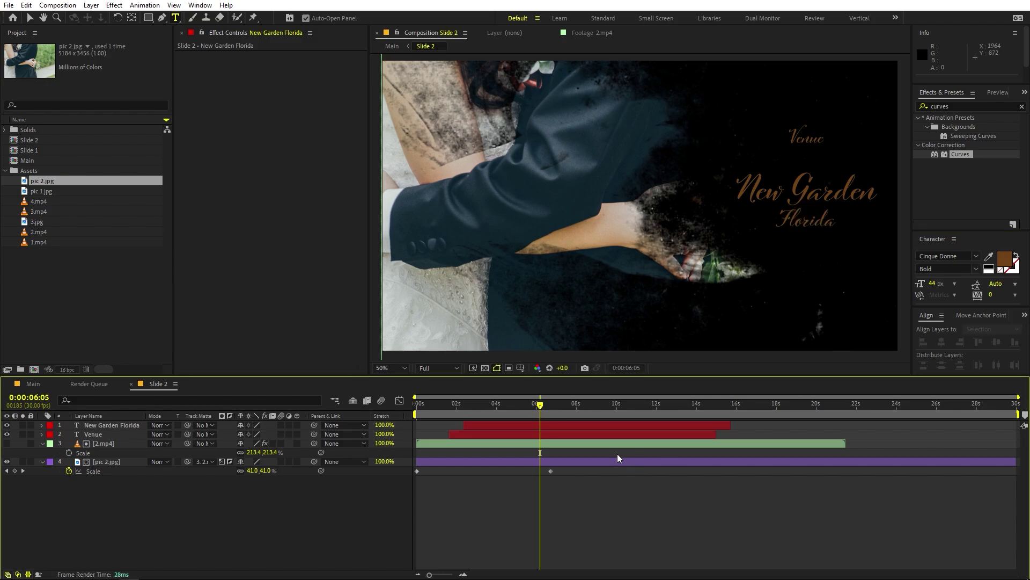
- In the Main composition, fade out Slide 1 with Opacity keyframes of 100% at 0:00:05:05 and 0% at 0:00:06:20
left_click(39, 385)
key("Home")
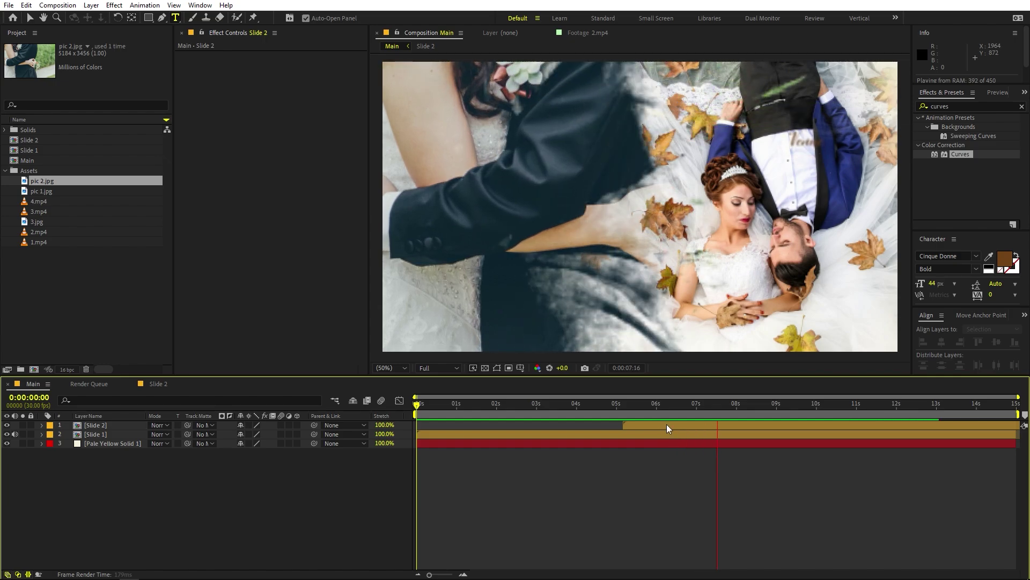
left_click(623, 408)
left_click(630, 427)
left_click(630, 434)
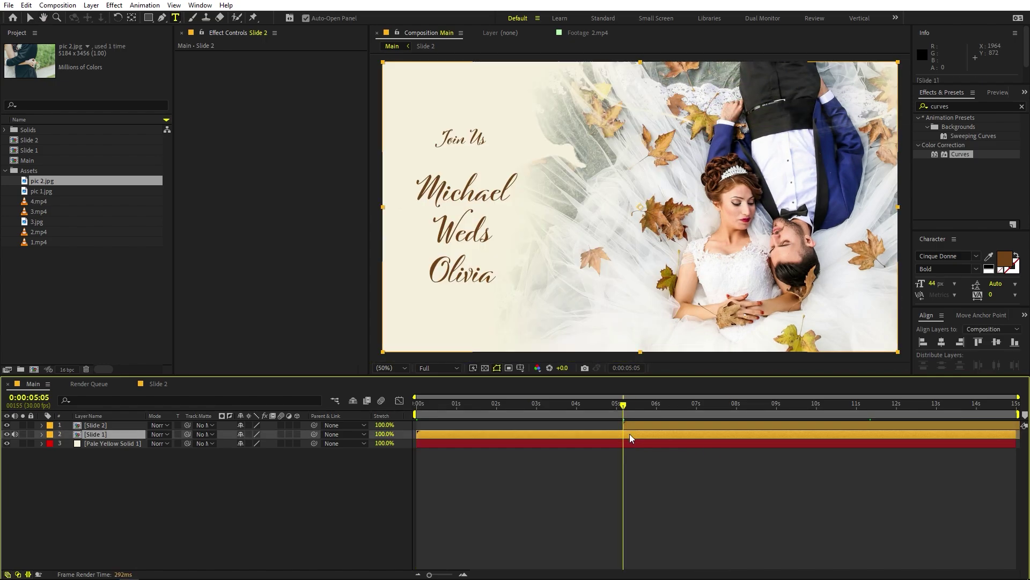
key("t")
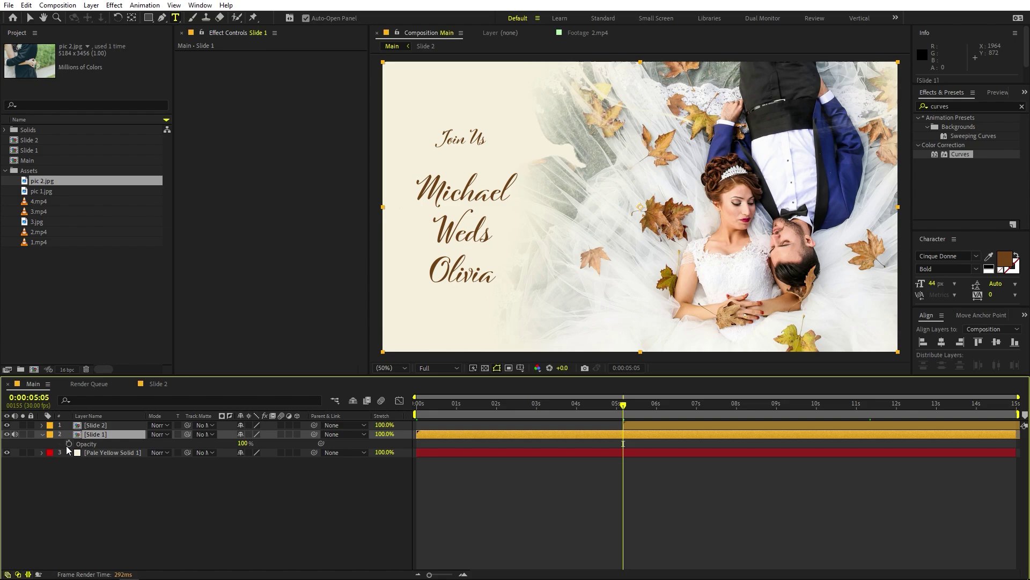
left_click(68, 443)
left_click_drag(634, 404, 683, 405)
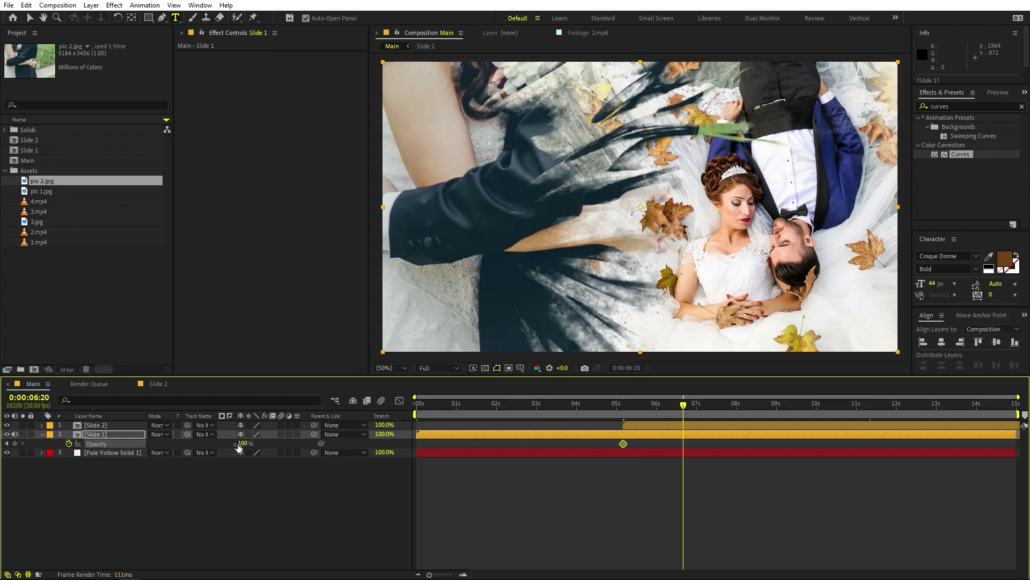
left_click_drag(239, 447, 236, 491)
- Preview the transition from Slide 1 to Slide 2 in Main, starting from 0:00:04:12
left_click(593, 404)
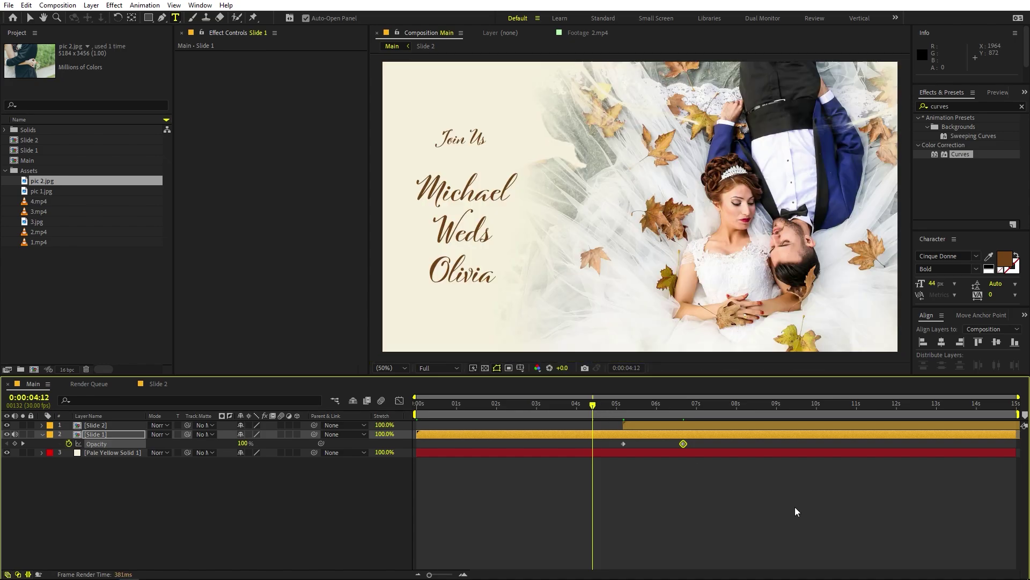
key("space")
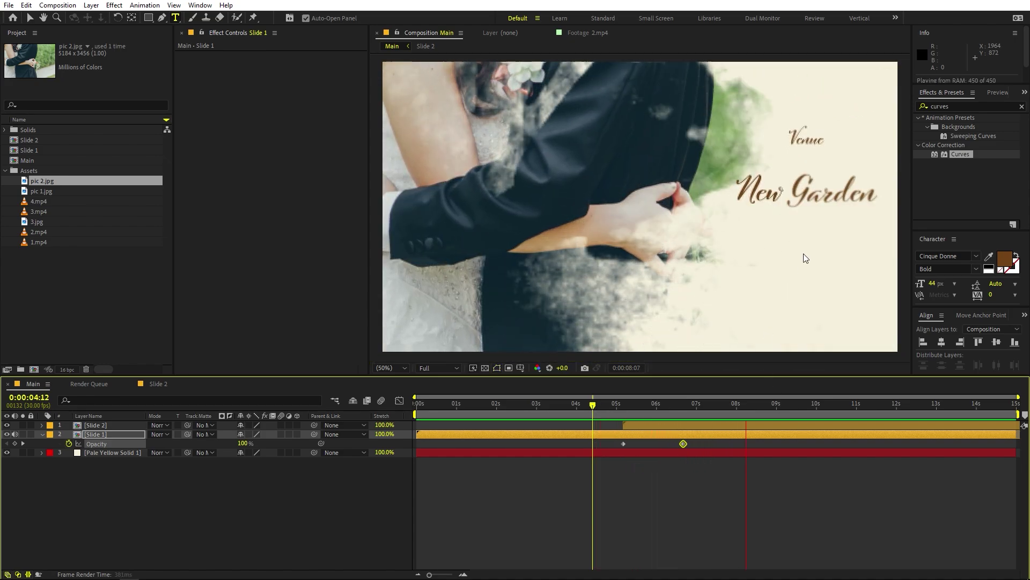
key("space")
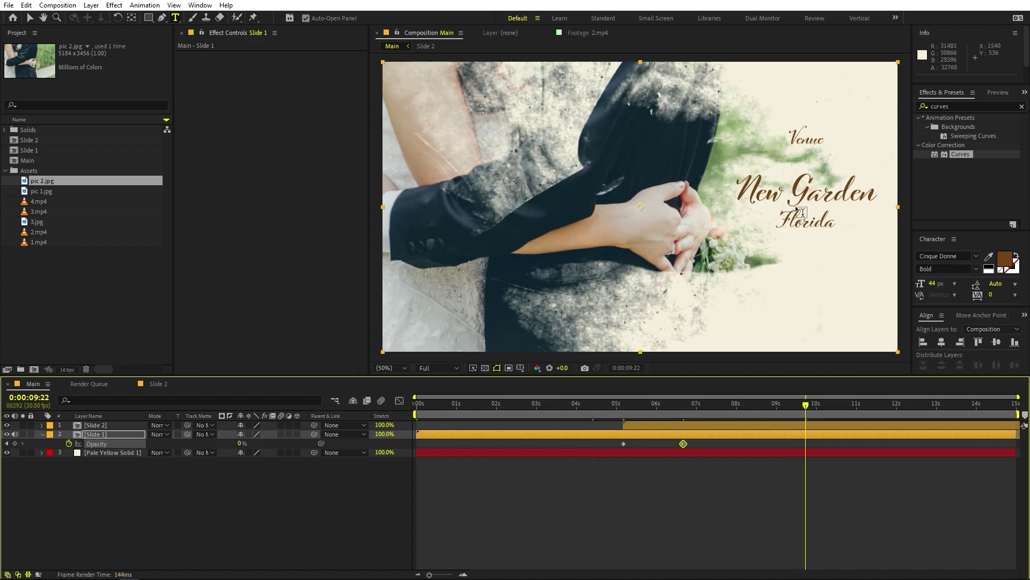
- Duplicate the Slide 2 composition as Slide 3, place it above Slide 2 in Main starting at about 0:00:09, and open it
left_click(571, 525)
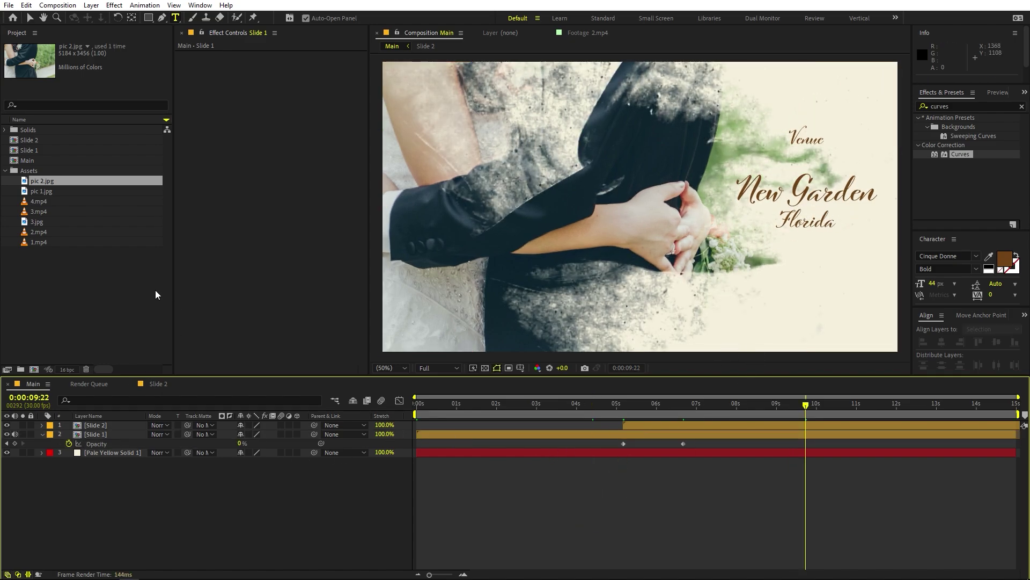
left_click(38, 139)
key("ctrl+d")
left_click_drag(38, 141, 112, 424)
double_click(811, 422)
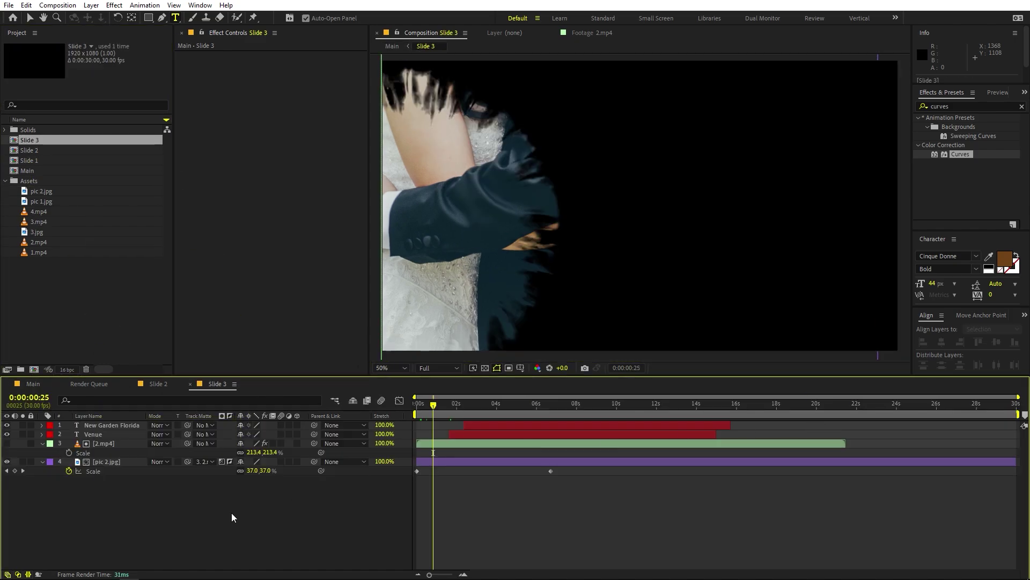
- Examine the 4.mp4 ink footage and Slide 3's photo, Venue and New Garden Florida layers, viewing the slide at 0:00:09:29
left_click(39, 222)
double_click(39, 212)
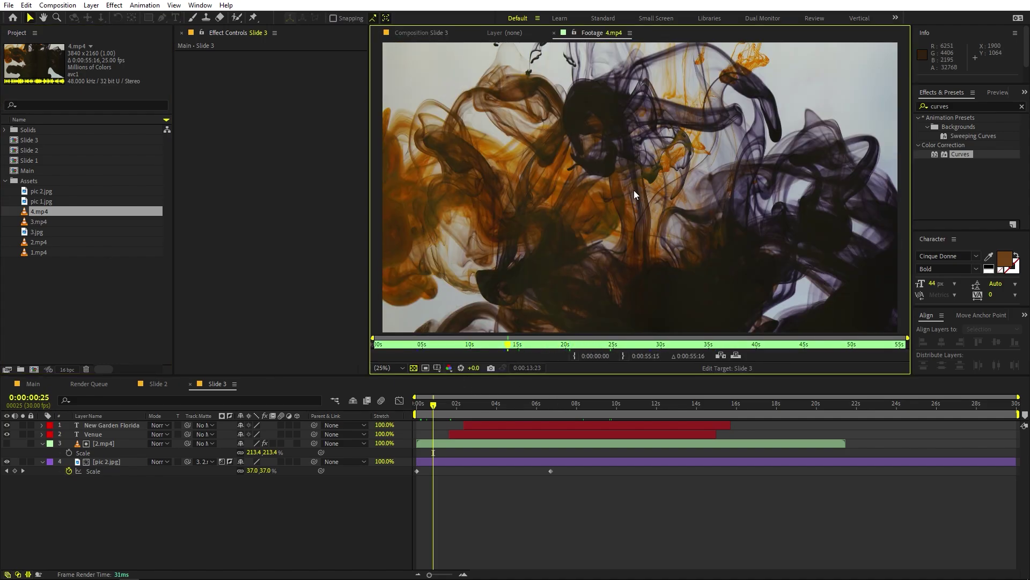
left_click(103, 463)
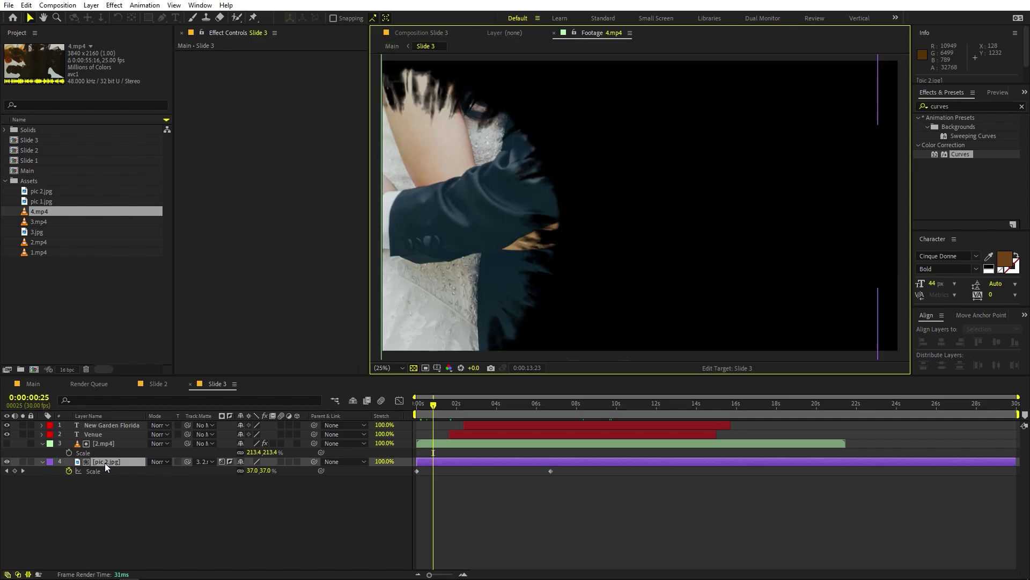
left_click(183, 519)
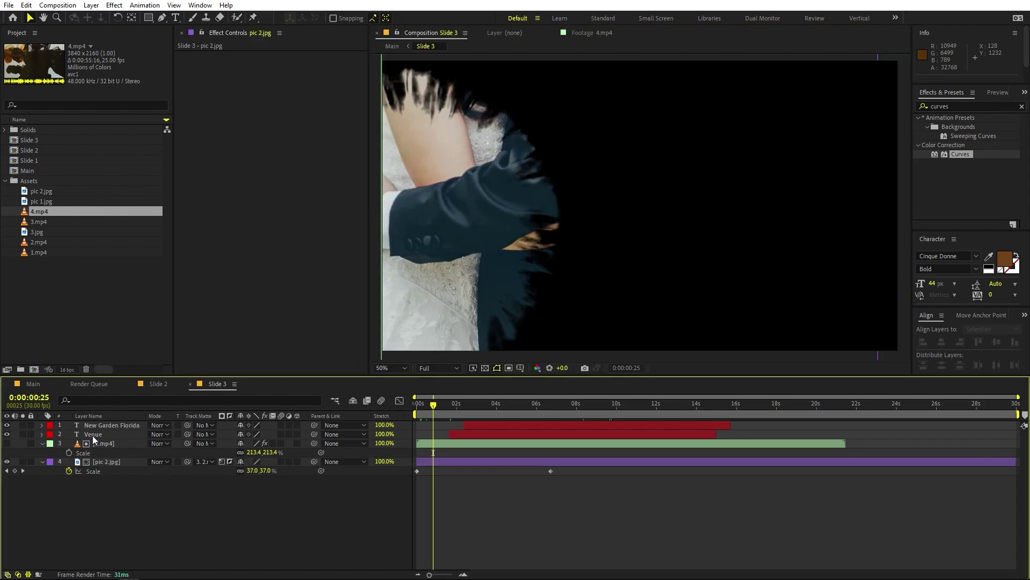
left_click(94, 436)
left_click(100, 426)
left_click_drag(433, 404, 616, 404)
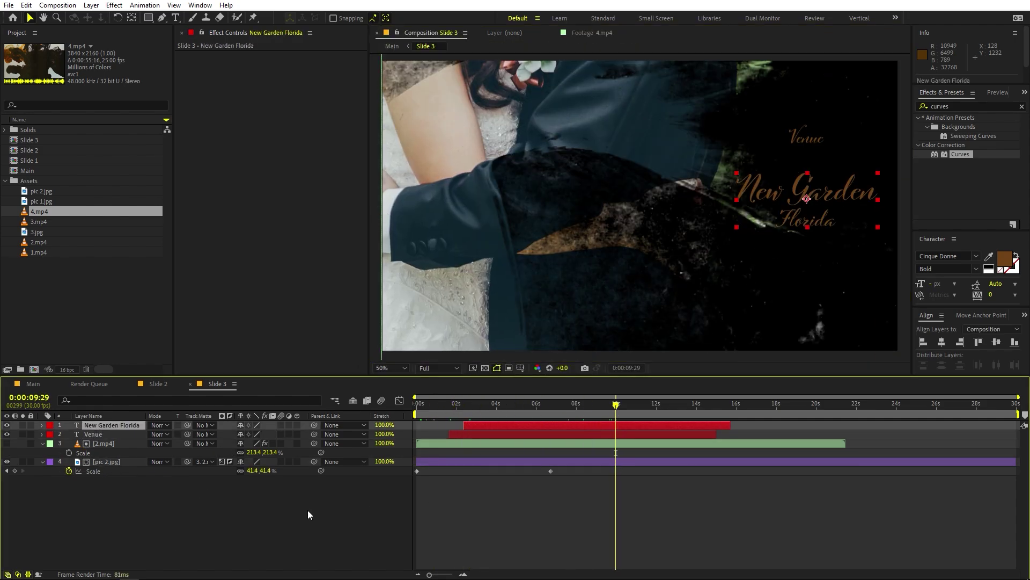
left_click(309, 515)
- Import Light Leaks 4.mp4, add it as the topmost layer in Main, and set its blending mode to Screen
left_click(30, 383)
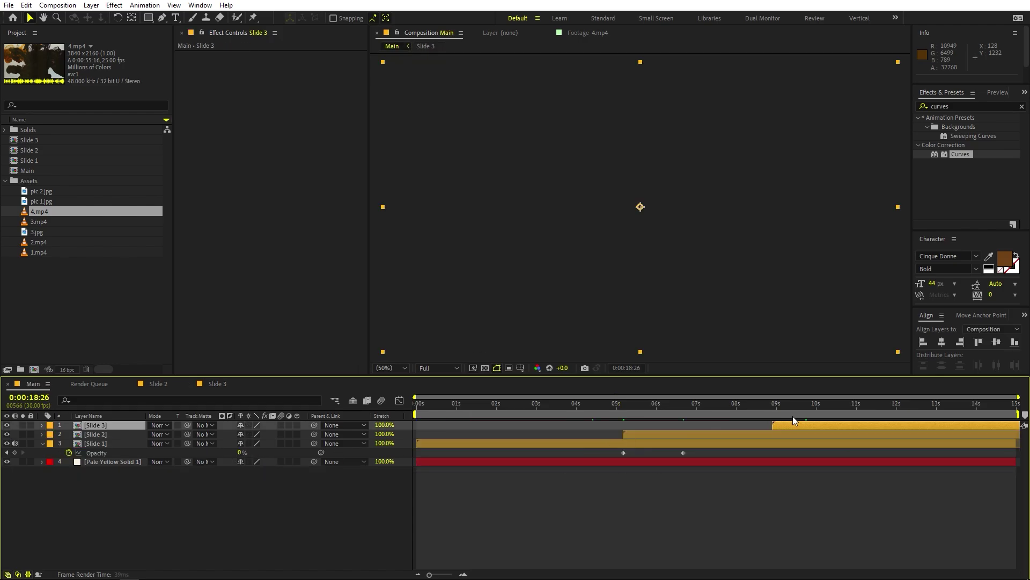
left_click(635, 537)
left_click_drag(590, 413, 565, 413)
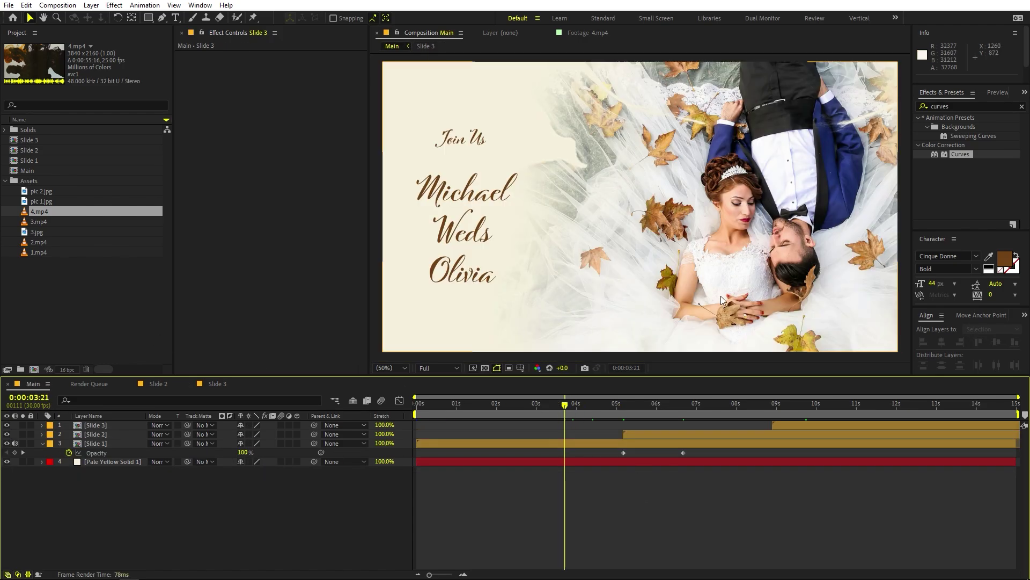
left_click_drag(0, 185, 66, 185)
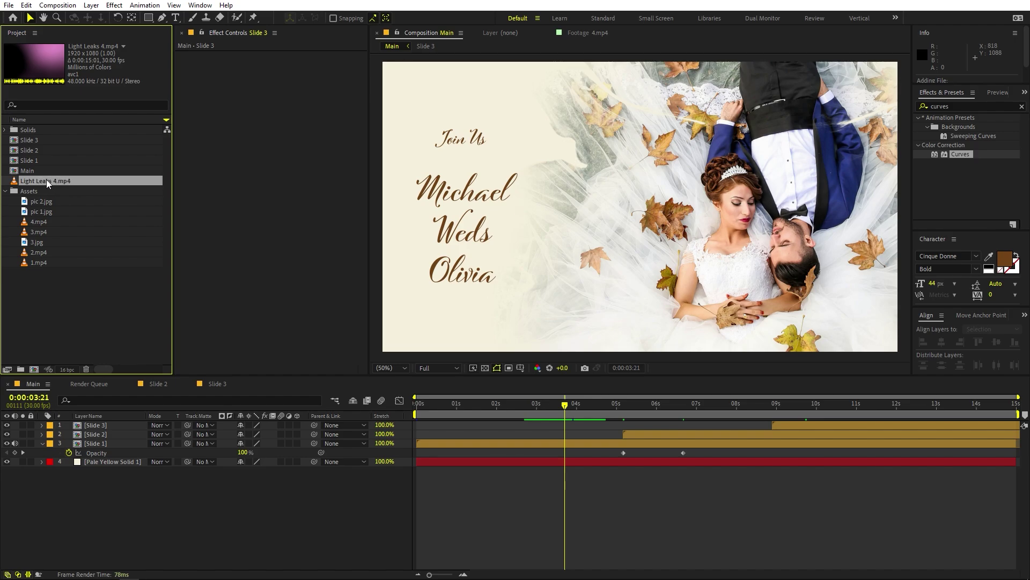
left_click_drag(54, 178, 114, 422)
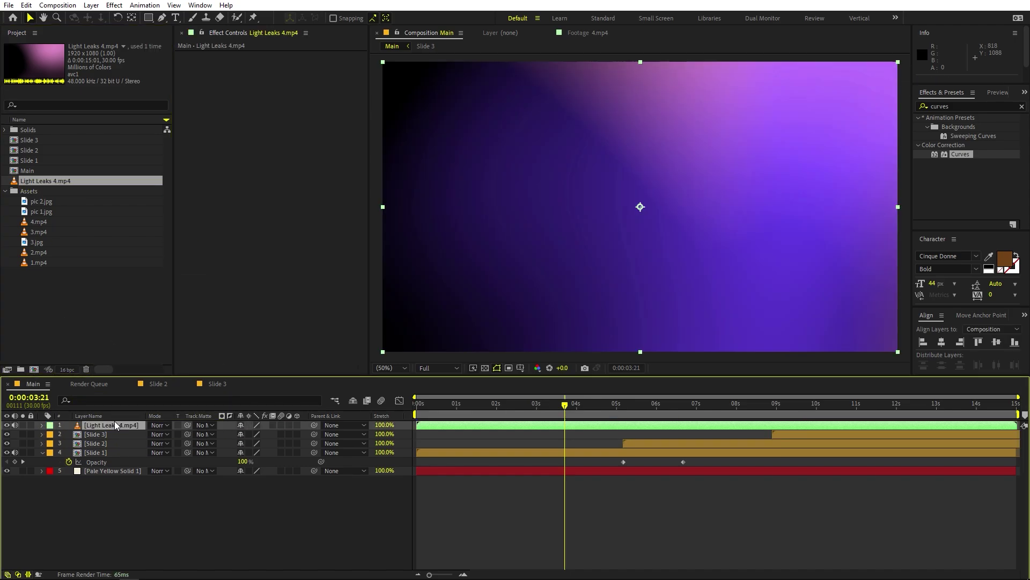
left_click(166, 426)
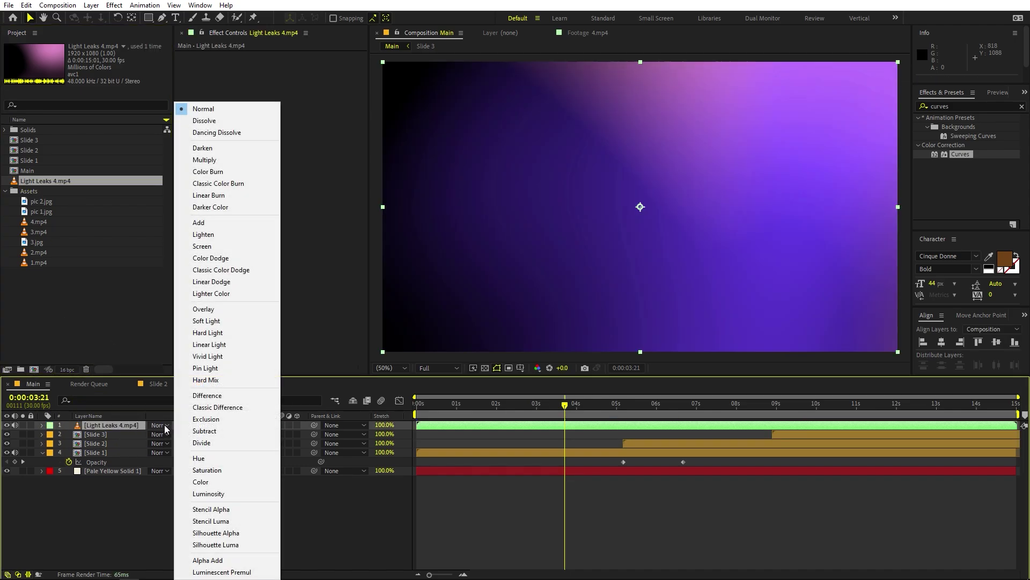
left_click(208, 249)
- Preview the light leak over Slide 1 from the start of Main
key("Home")
key("space")
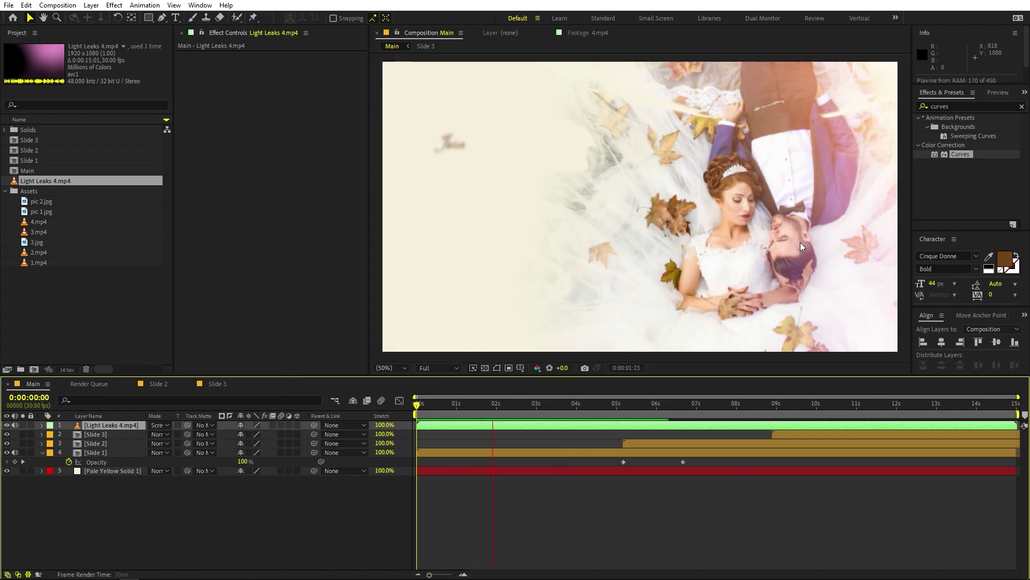
key("space")
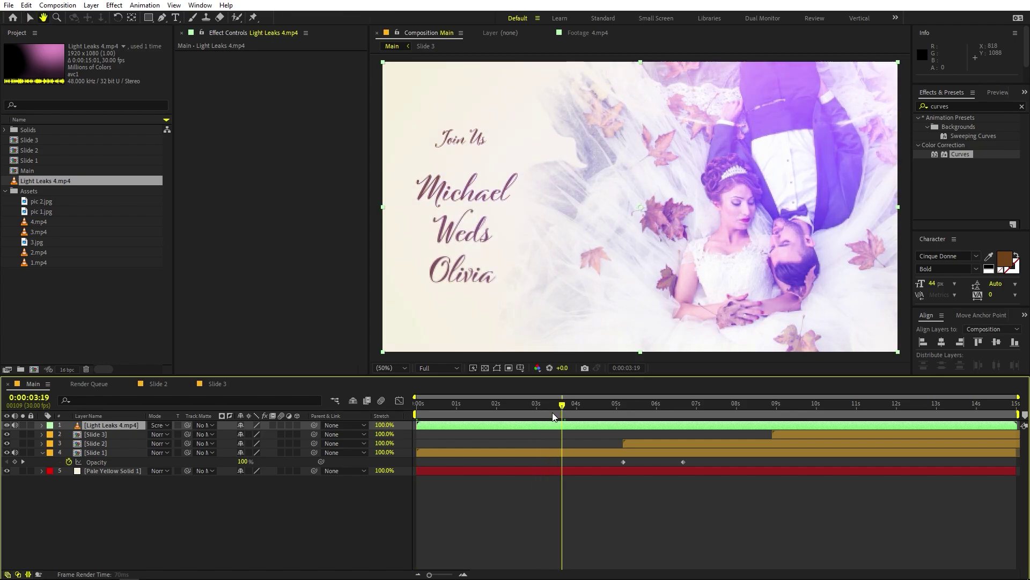
- Time-stretch the Light Leaks 4.mp4 layer with a stretch factor of 200, and play Main from the start
key("Home")
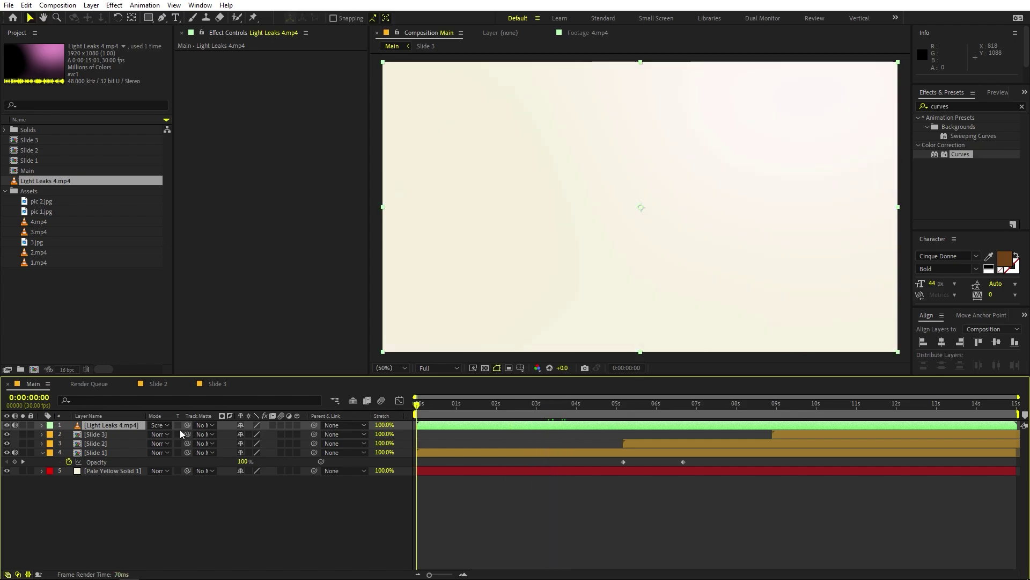
right_click(443, 431)
mouse_move(507, 172)
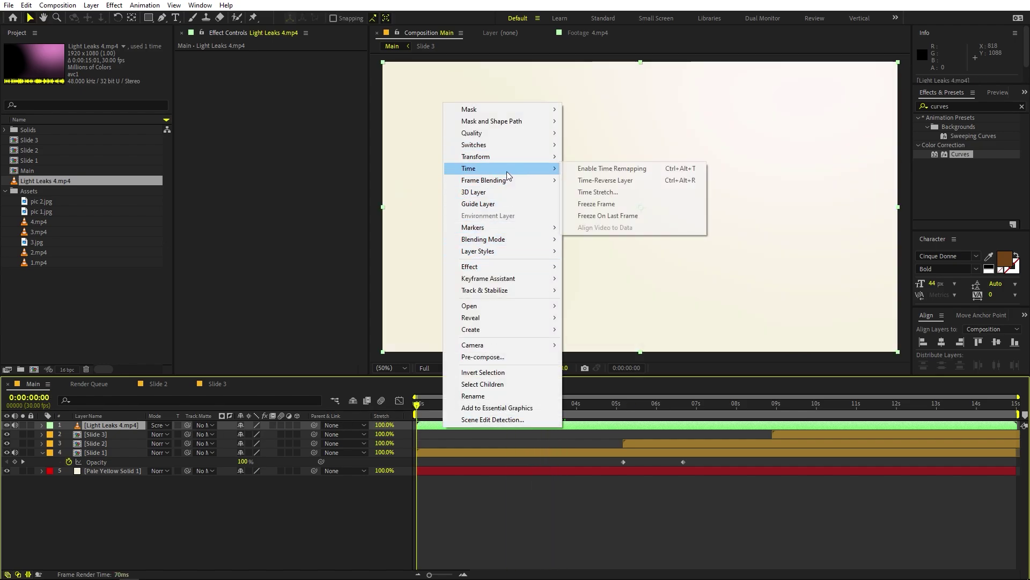
left_click(598, 192)
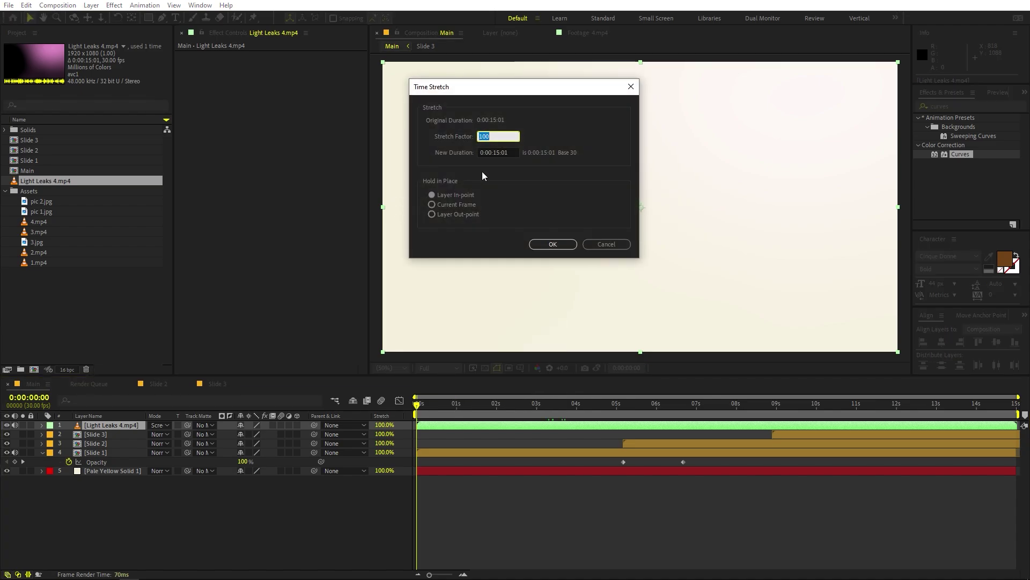
type("200")
left_click(550, 242)
key("space")
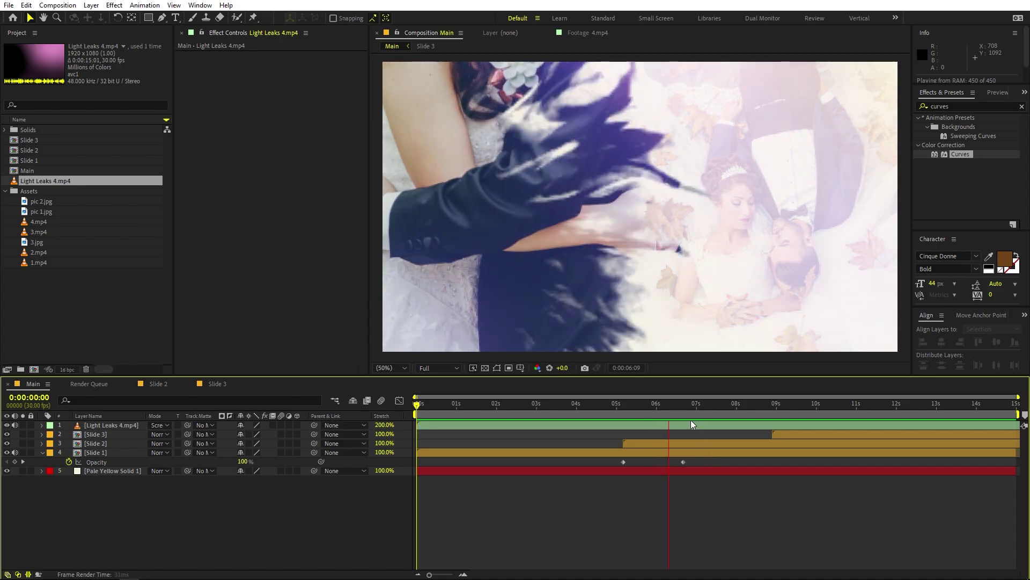
- In Slide 1, move pic 1.jpg's second Scale keyframe to 0:00:07:00 and set its Scale to 63.2%
left_click_drag(688, 414, 611, 414)
left_click(585, 452)
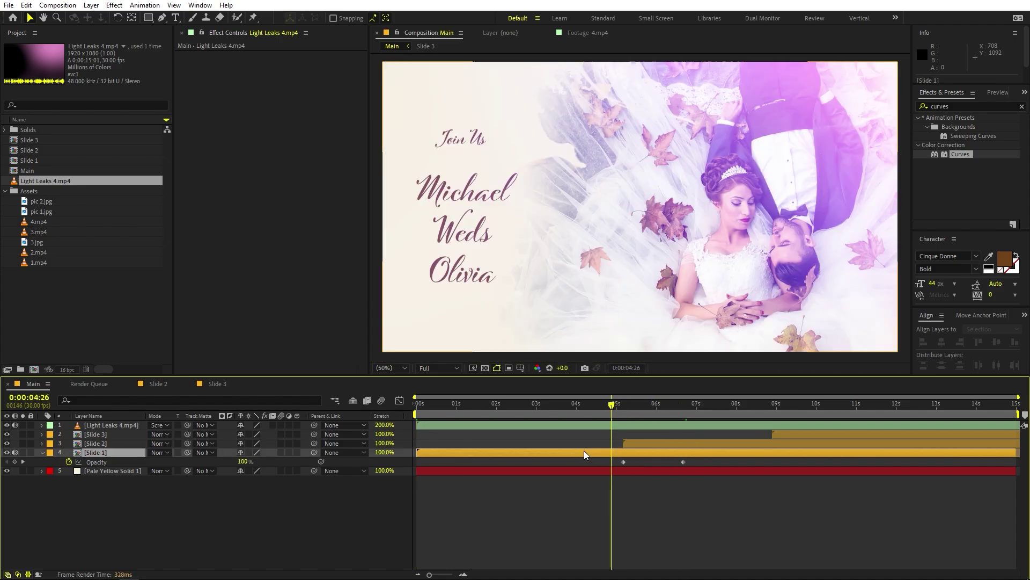
double_click(584, 453)
left_click(555, 453)
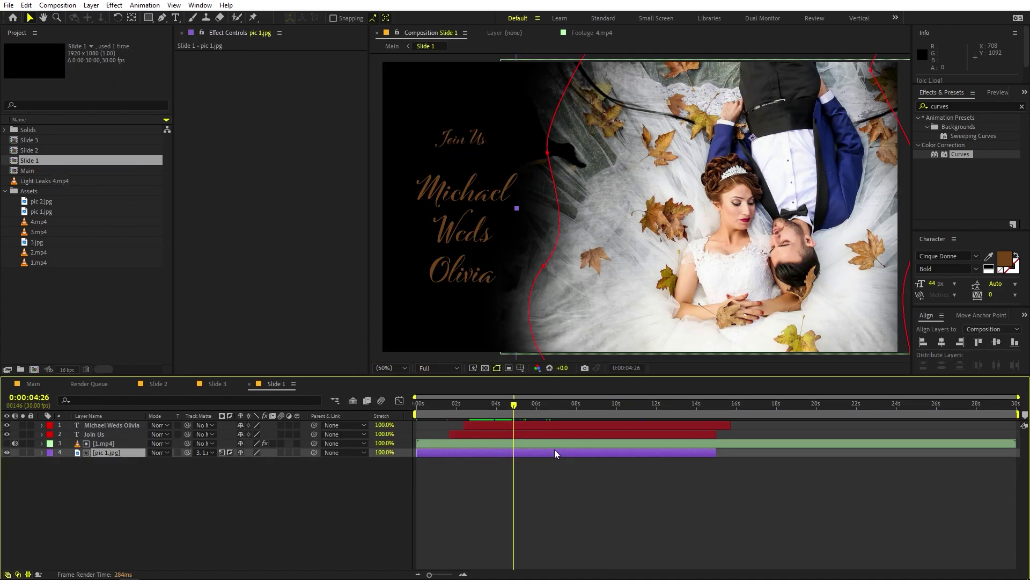
key("u")
left_click_drag(478, 462, 557, 462)
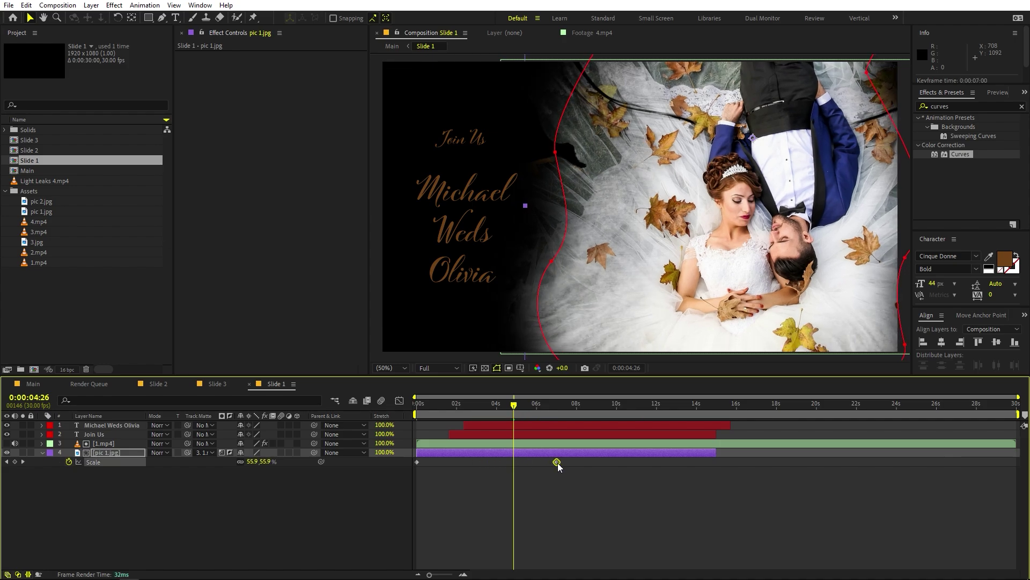
left_click_drag(541, 407, 556, 410)
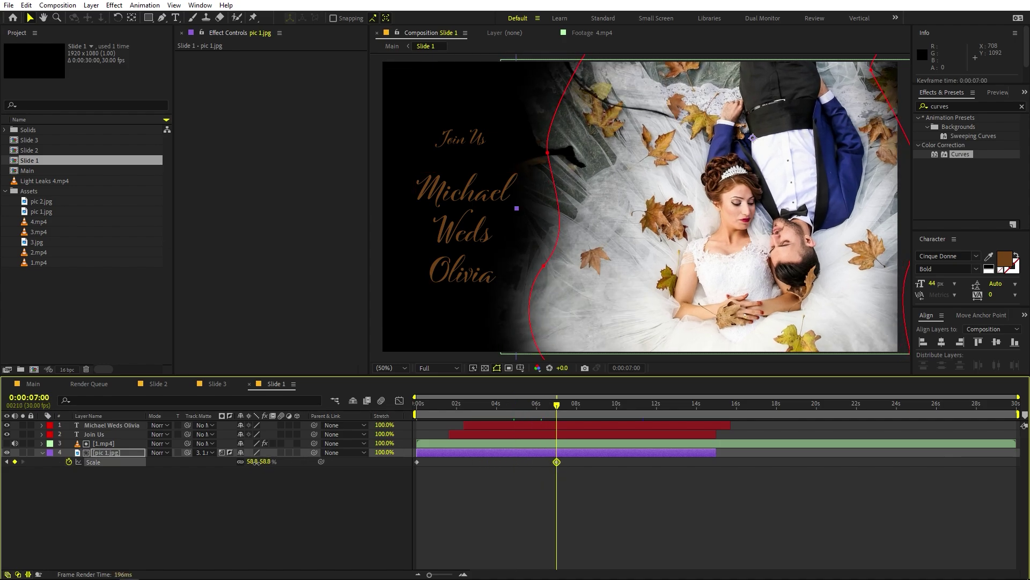
left_click_drag(257, 462, 280, 463)
- Return to Main, preview the slides with the light leak from the start, and view the frame at 0:00:04:10
key("shift+period")
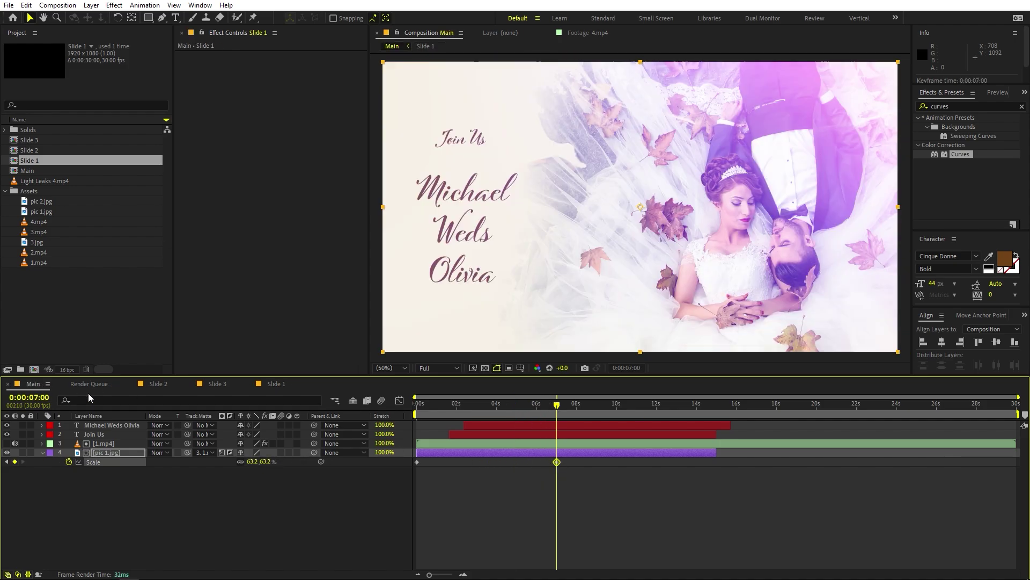
key("Home")
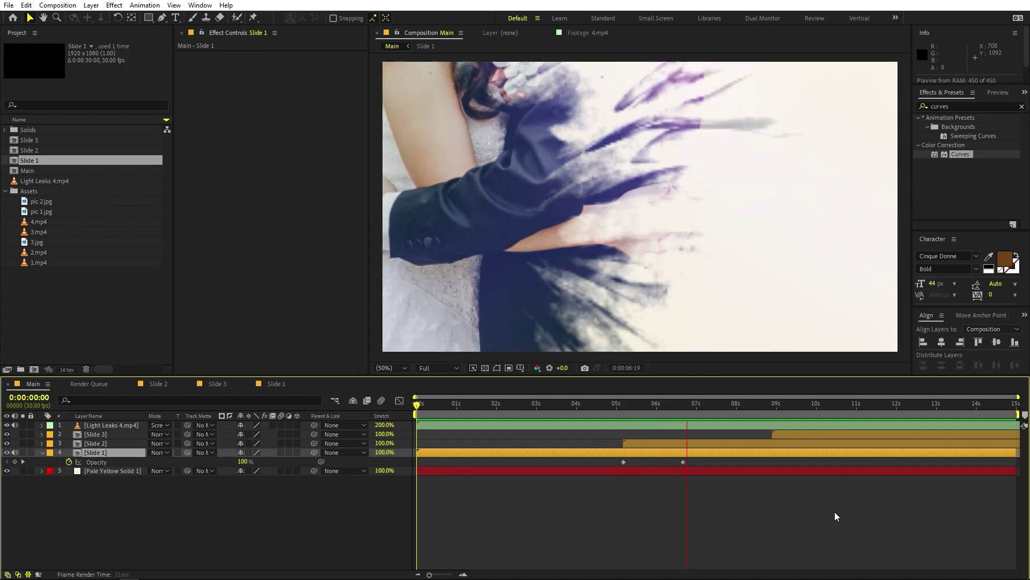
left_click_drag(510, 413, 591, 421)
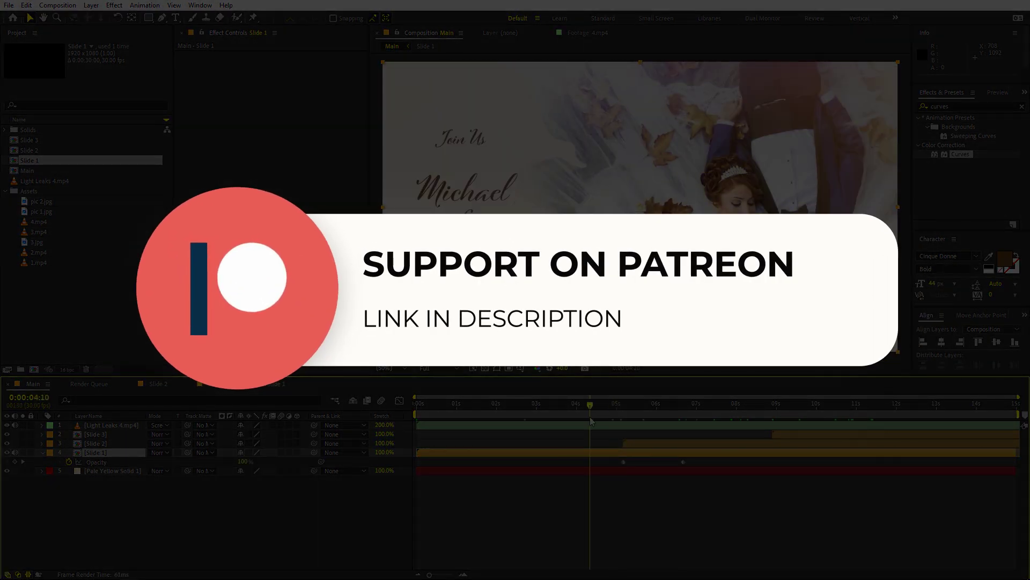